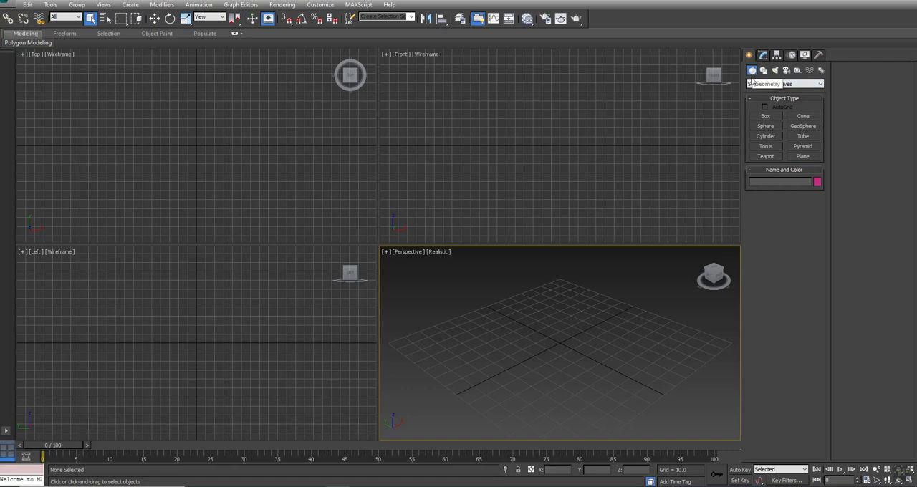
Step: Create a standard sphere with a radius of 100 at the origin and frame it in the perspective view
left_click(765, 126)
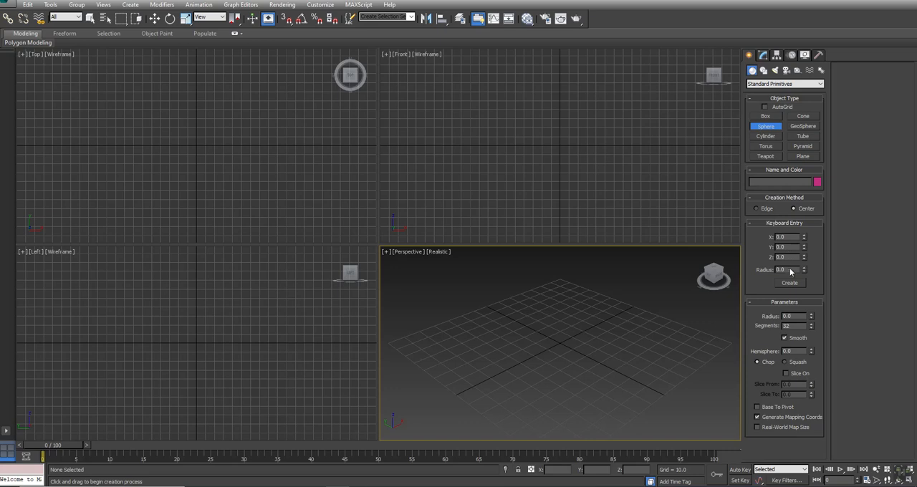
left_click_drag(791, 269, 605, 265)
type("1")
key("Return")
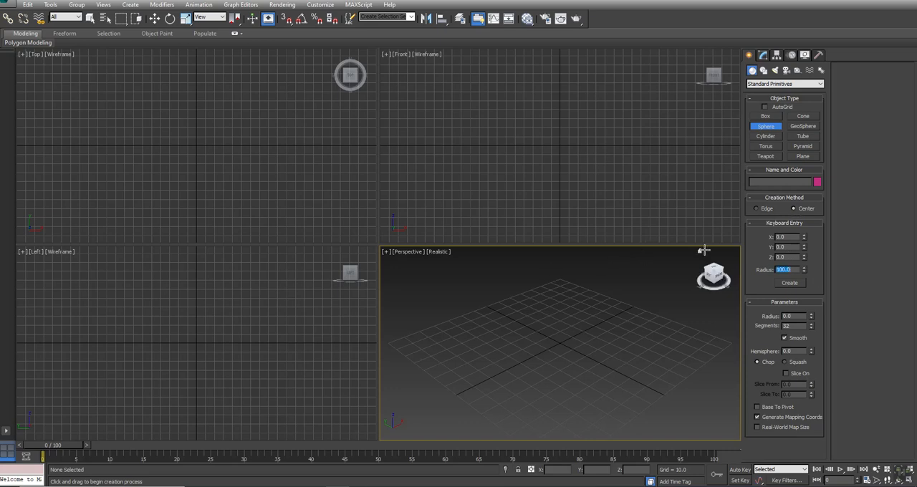
left_click(789, 283)
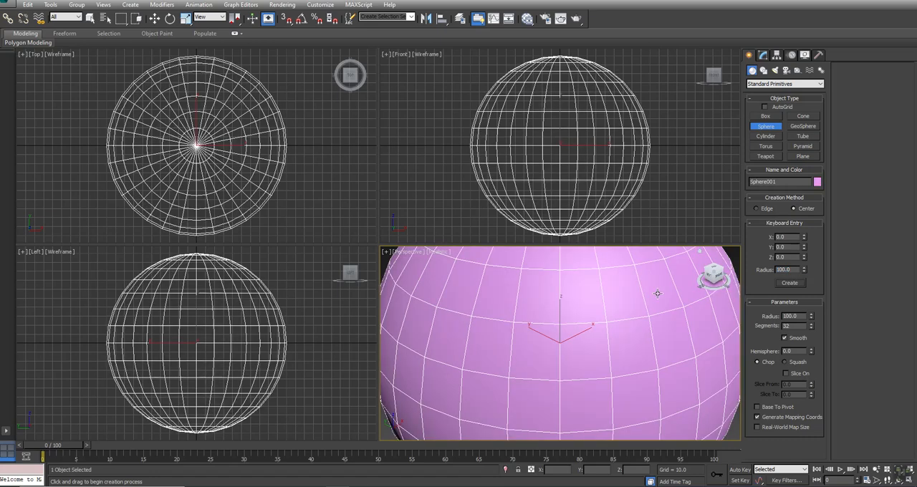
key("z")
right_click(632, 322)
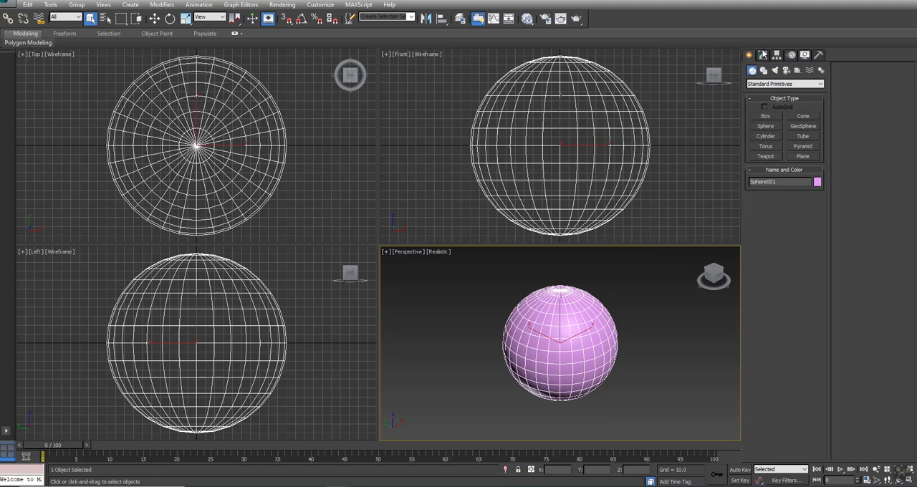
Step: Apply an FFD 4x4x4 modifier to the sphere and activate its Control Points level
left_click(764, 55)
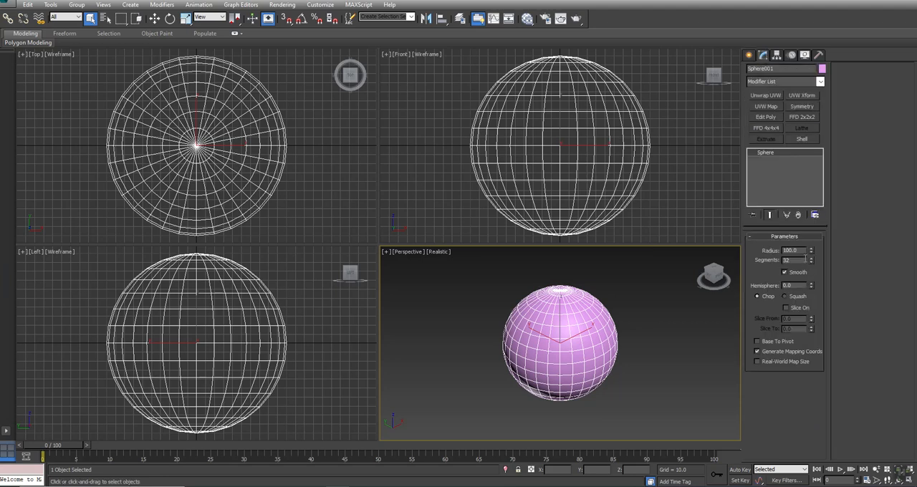
left_click(774, 130)
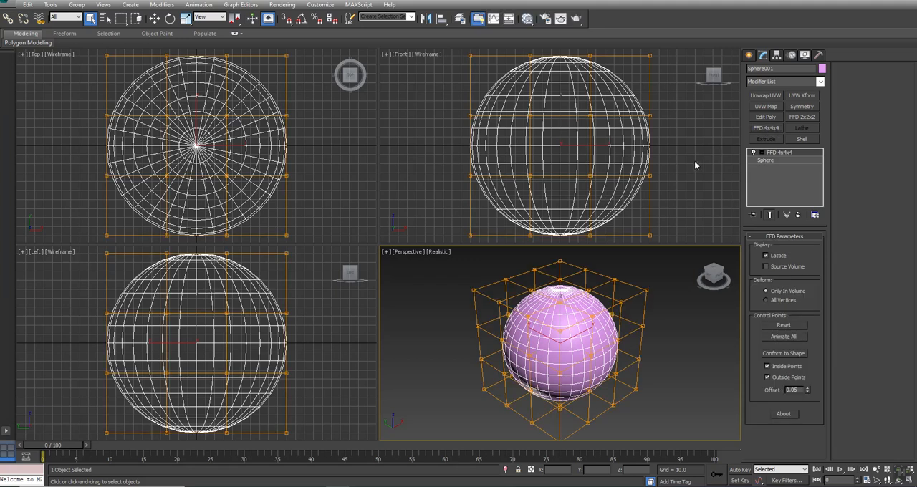
left_click(763, 152)
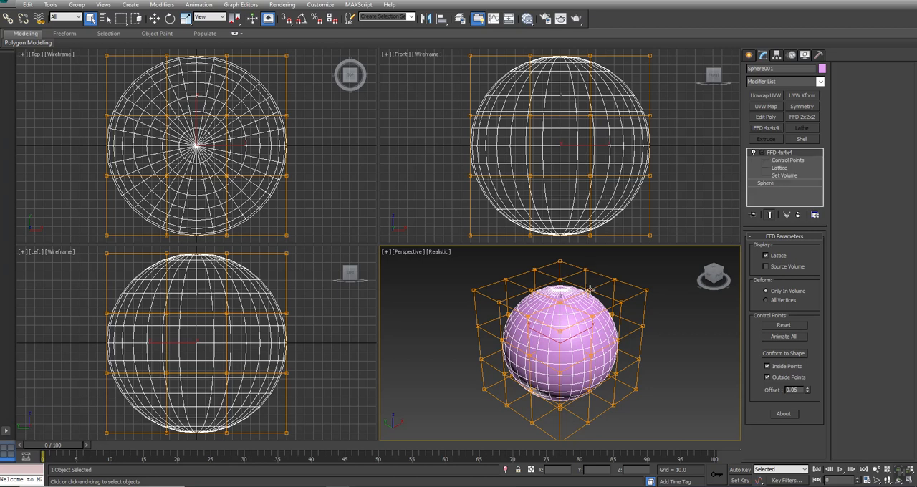
left_click(589, 289)
left_click(589, 297)
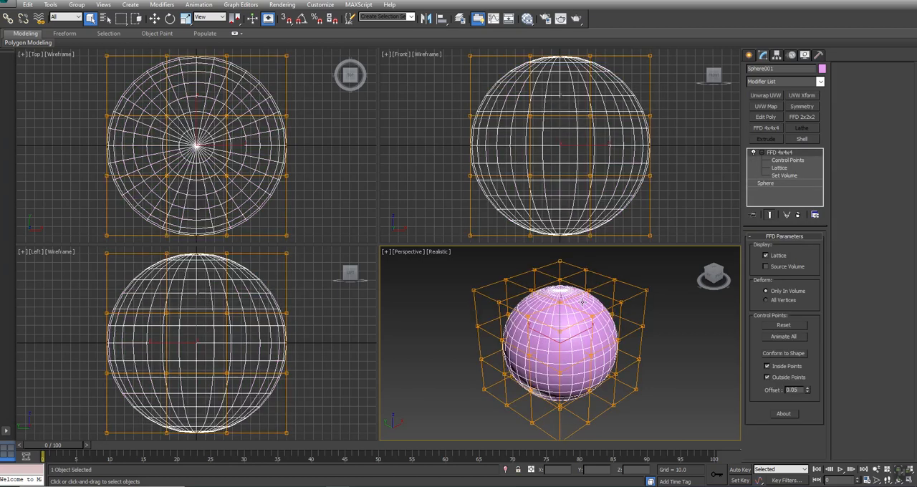
left_click(783, 161)
left_click(589, 289)
right_click(588, 288)
left_click(597, 298)
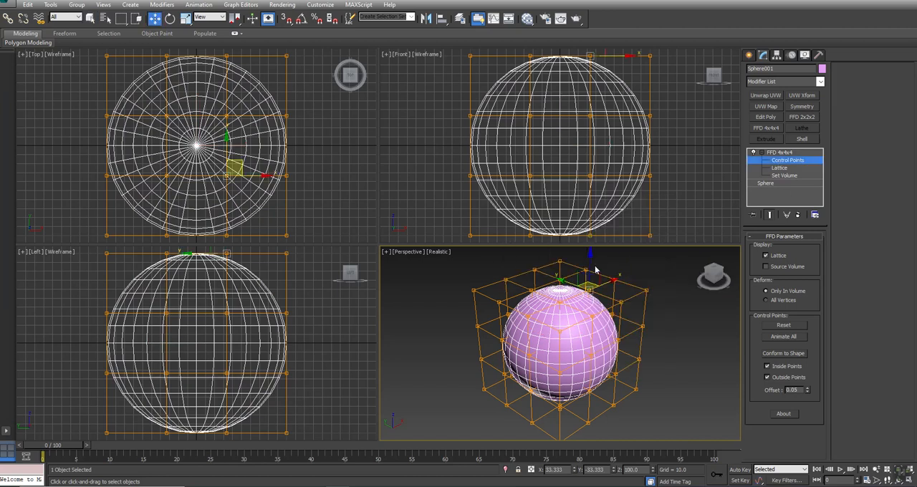
left_click_drag(596, 269, 567, 257)
left_click(620, 287)
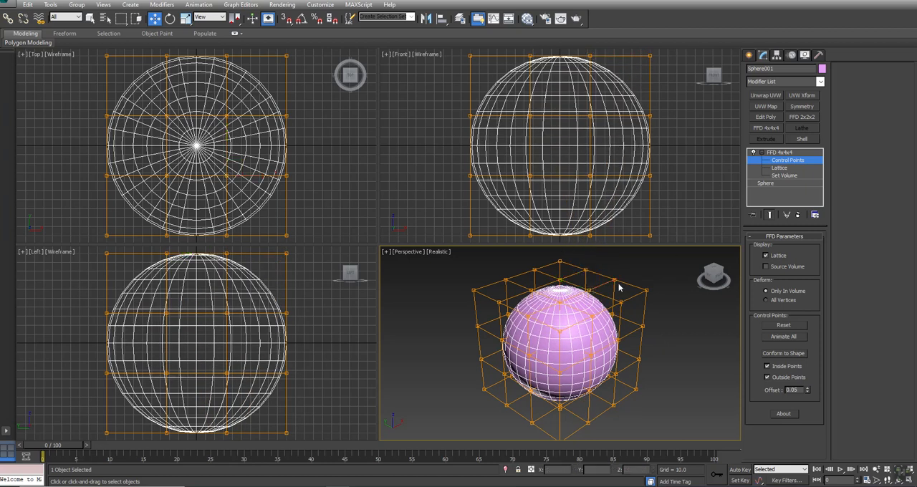
left_click_drag(149, 106, 239, 204)
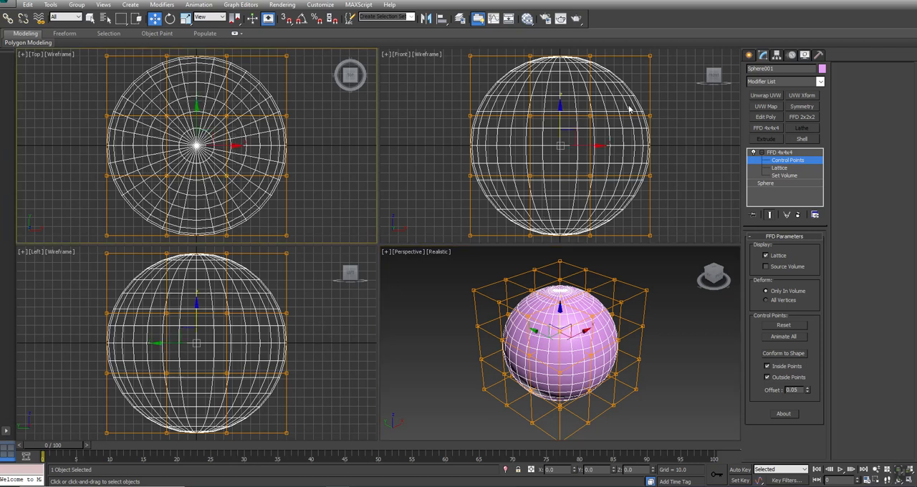
left_click(108, 77)
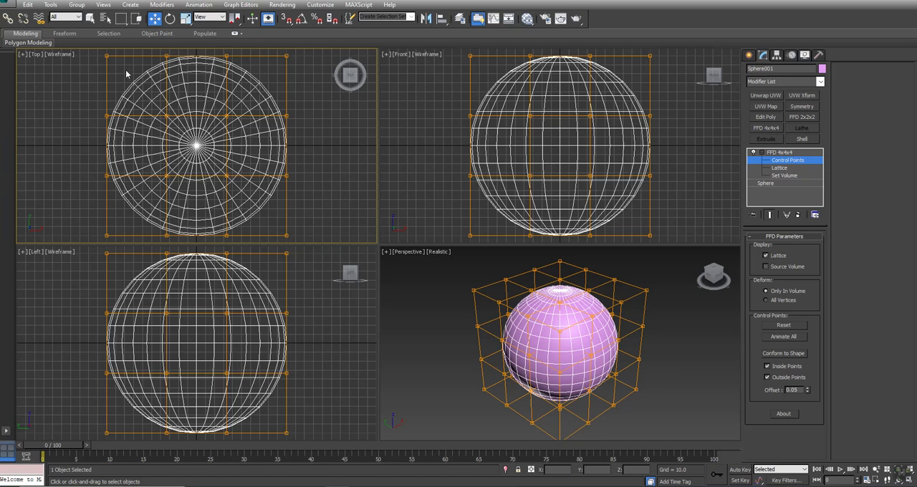
Step: Select the central columns of lattice control points in the top view and scale them down vertically to flatten the sphere's poles
left_click_drag(124, 69, 259, 204)
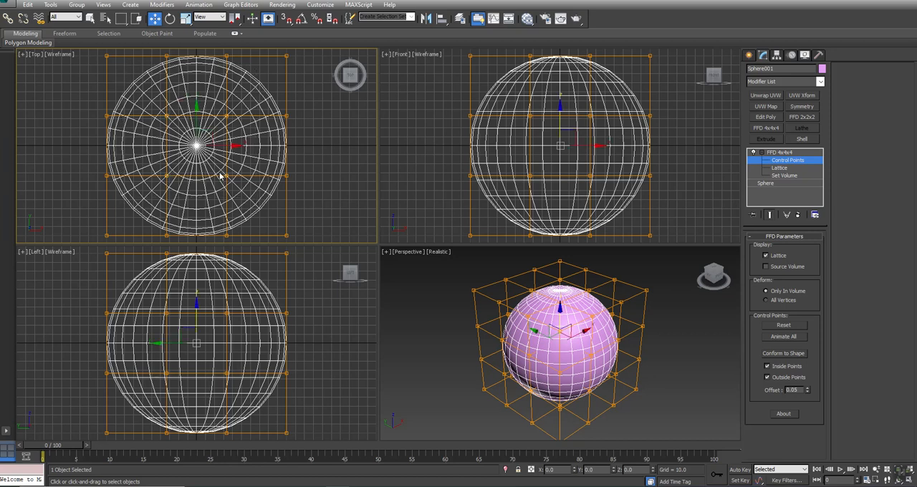
right_click(572, 116)
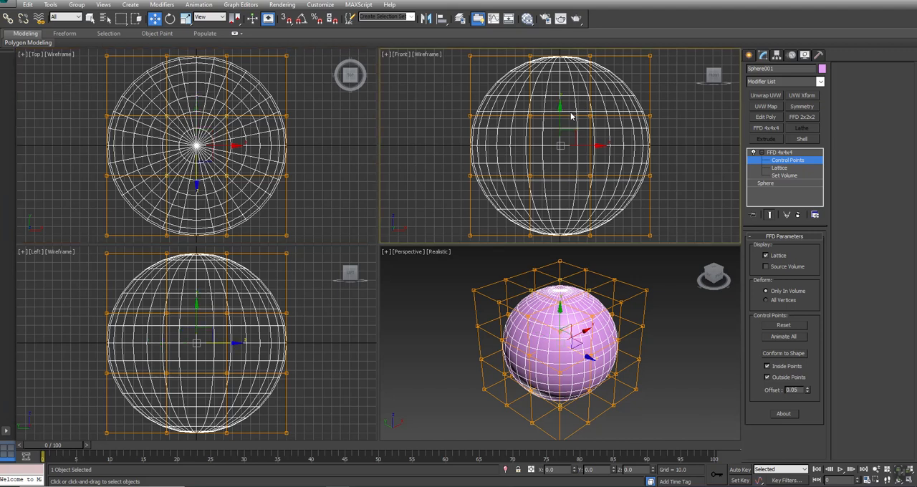
right_click(571, 116)
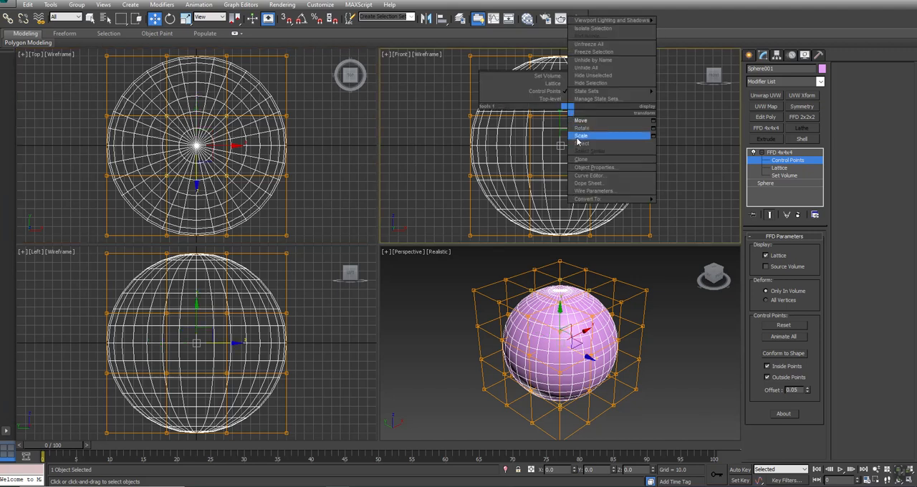
left_click(577, 140)
left_click_drag(559, 100, 549, 149)
Step: Convert the flattened sphere to Editable Poly and apply a new FFD 4x4x4 modifier with its Control Points level active
right_click(519, 124)
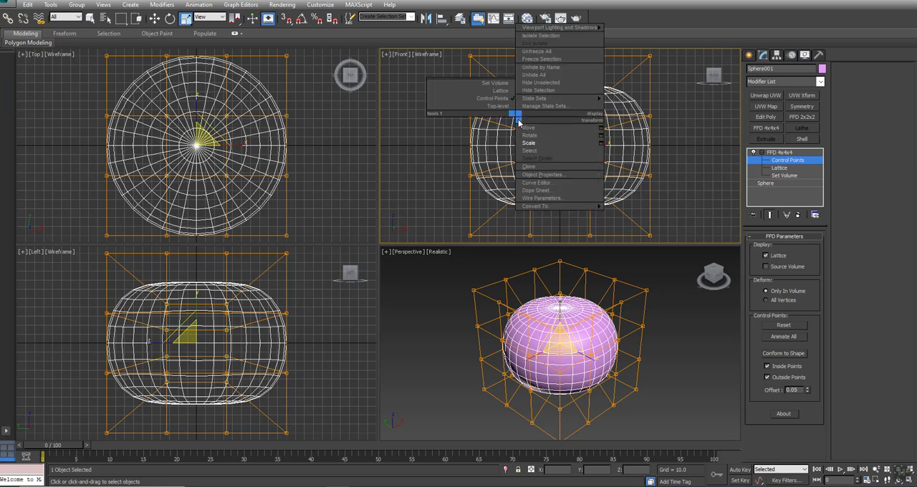
left_click(638, 216)
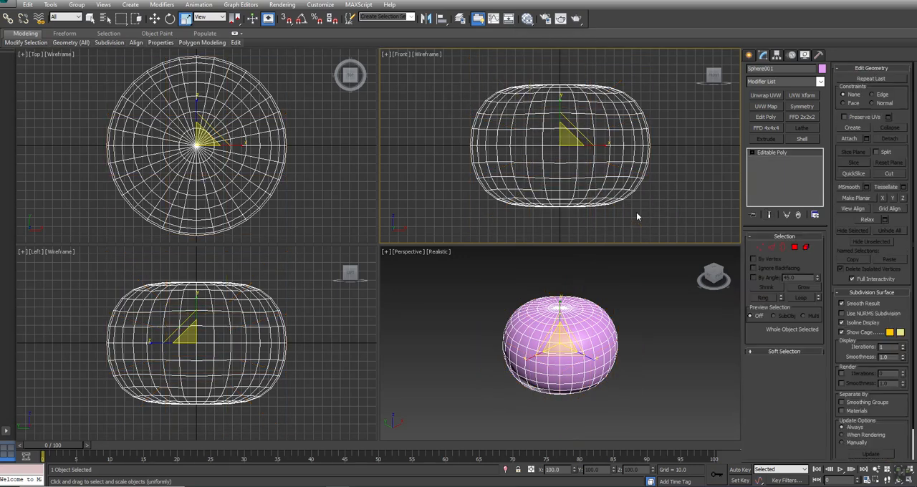
left_click(767, 128)
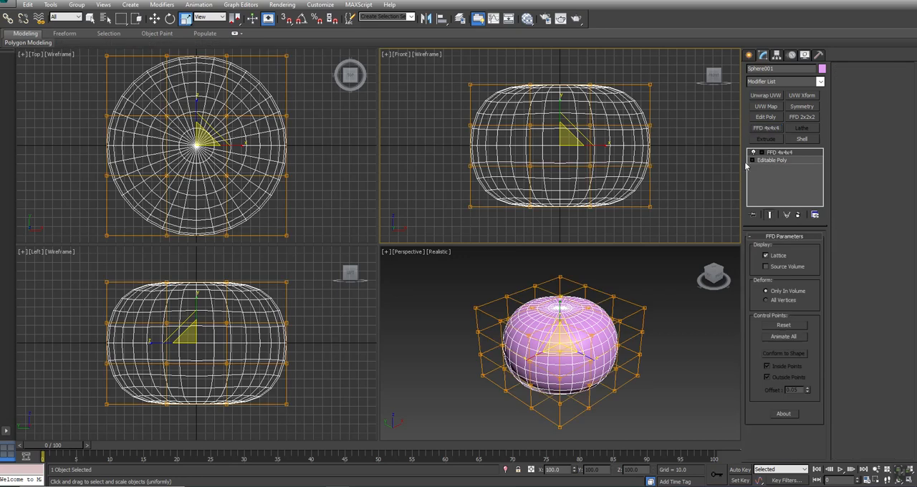
left_click(763, 154)
left_click(788, 160)
Step: Select all lattice control points and move them up about 67.7 units so the shape's base rests on the ground grid
left_click_drag(417, 228, 746, 22)
right_click(558, 107)
left_click(572, 120)
left_click_drag(559, 121, 556, 57)
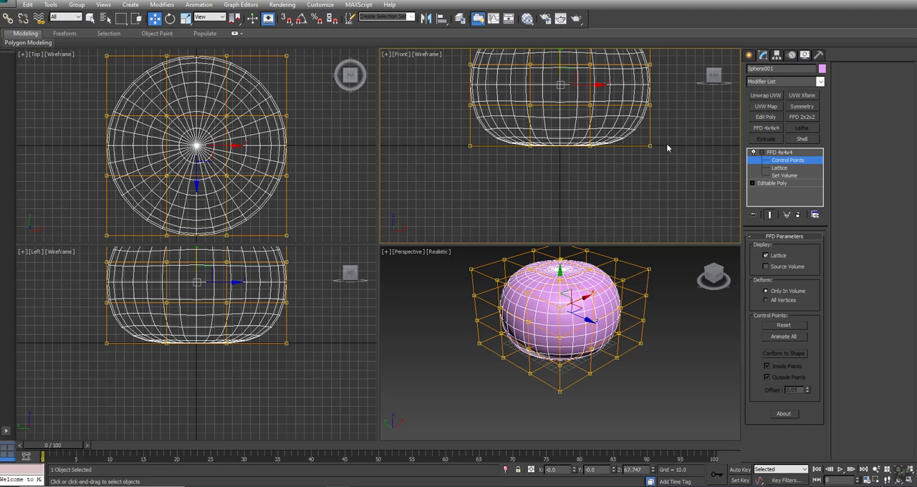
Step: Raise the upper two rows of lattice control points to a Z of about 148 to make the body taller
scroll(578, 130, "up", 5)
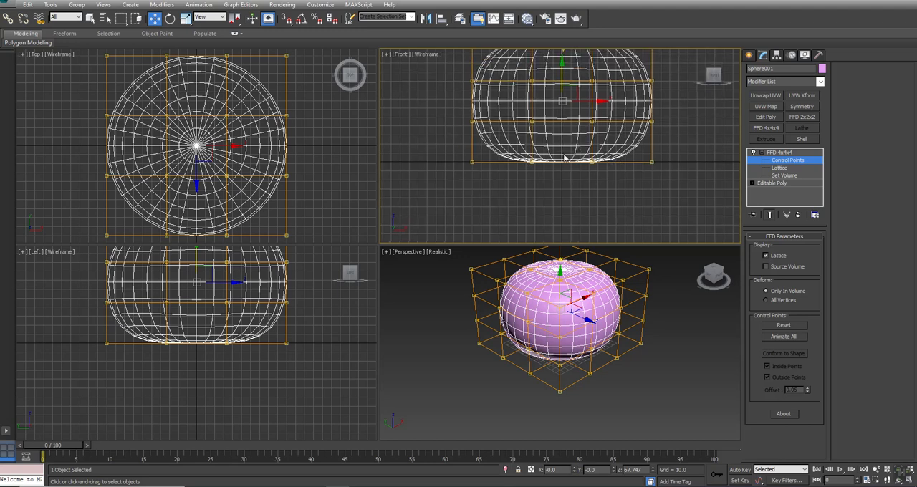
scroll(565, 158, "down", 6)
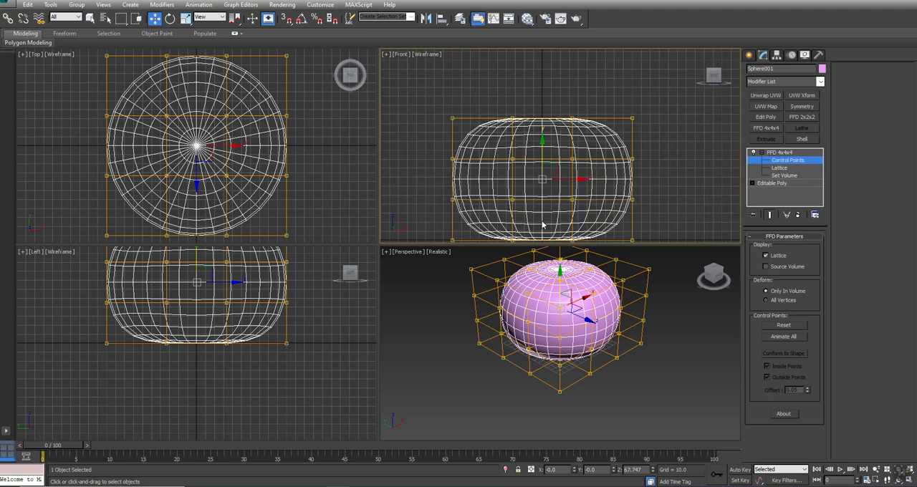
left_click_drag(542, 107, 542, 82)
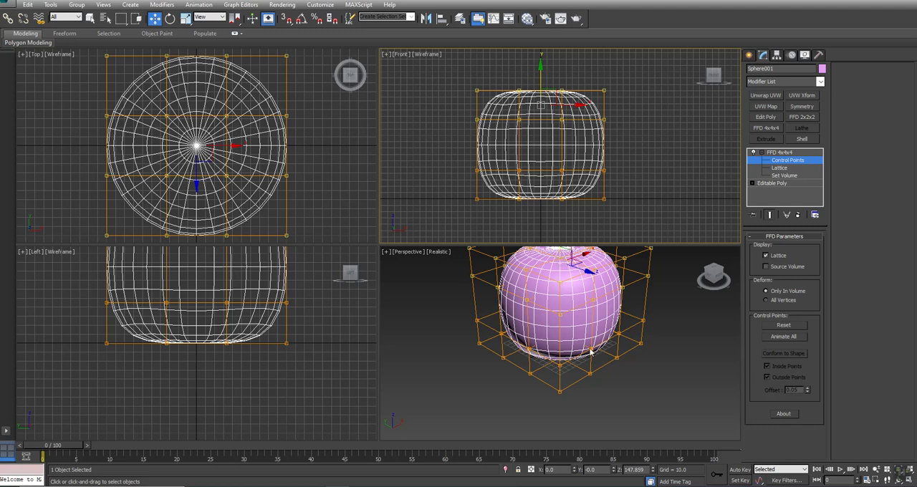
middle_click_drag(646, 330, 652, 365, "alt")
middle_click_drag(555, 362, 545, 326, "alt")
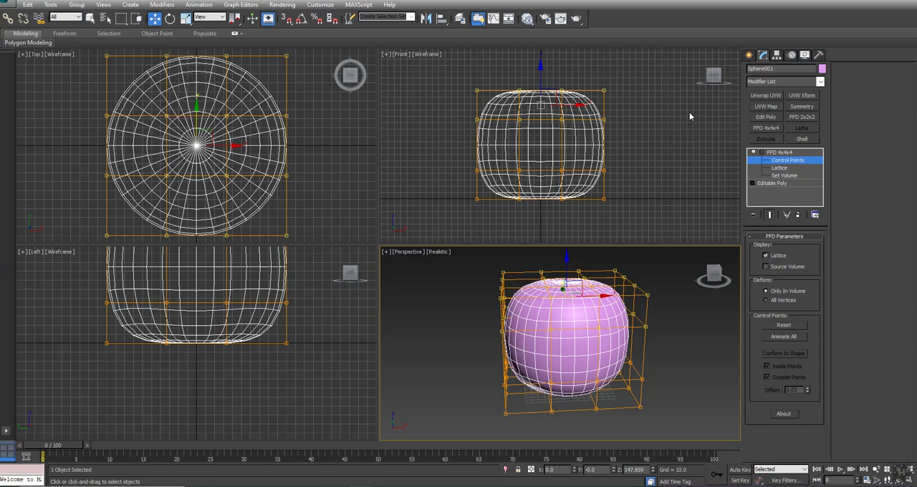
Step: Convert the stretched body to Editable Poly
right_click(577, 132)
right_click(577, 133)
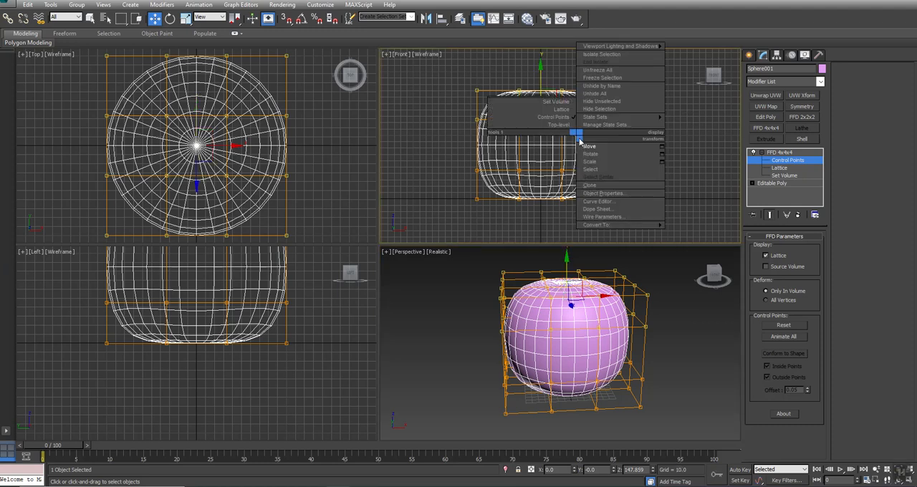
mouse_move(607, 225)
left_click(688, 226)
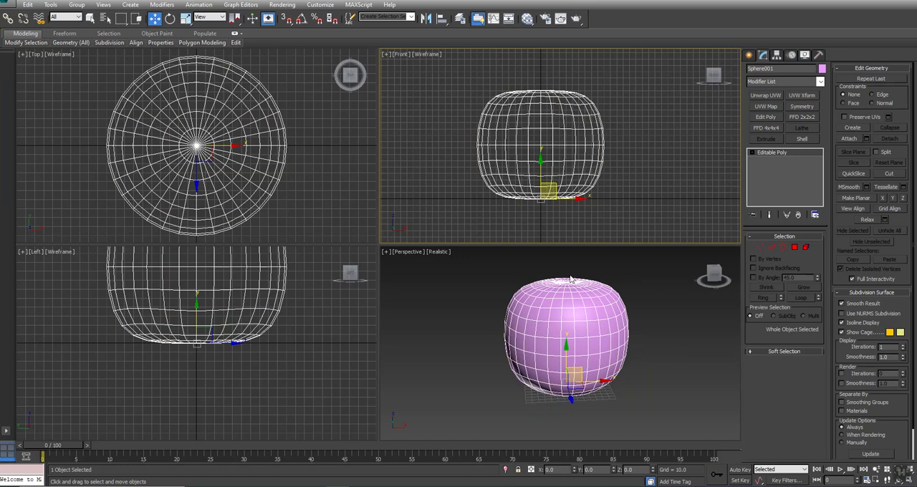
Step: Select the vertex at the body's top pole and enable soft selection
left_click(761, 247)
scroll(568, 310, "up", 5)
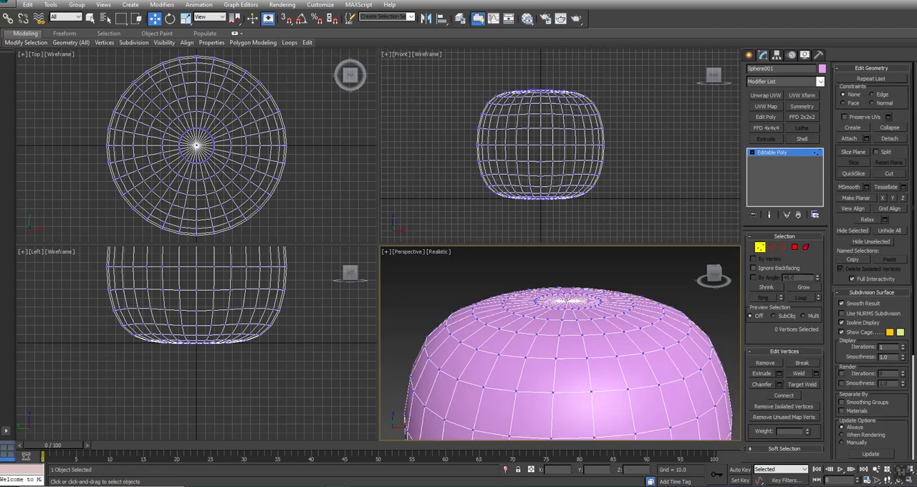
left_click(565, 295)
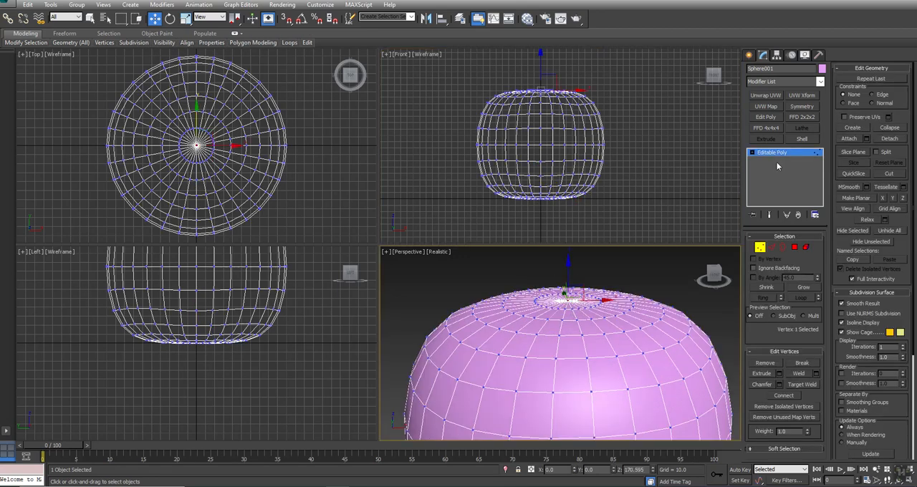
left_click(771, 450)
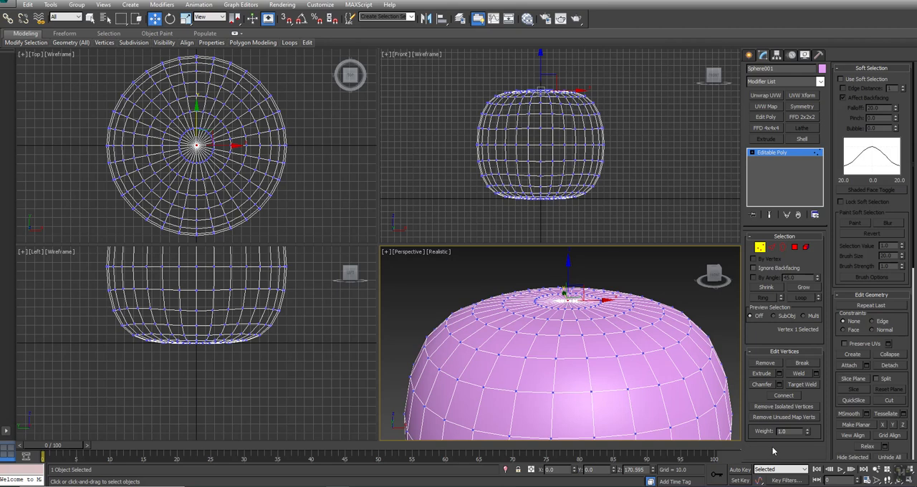
left_click(842, 79)
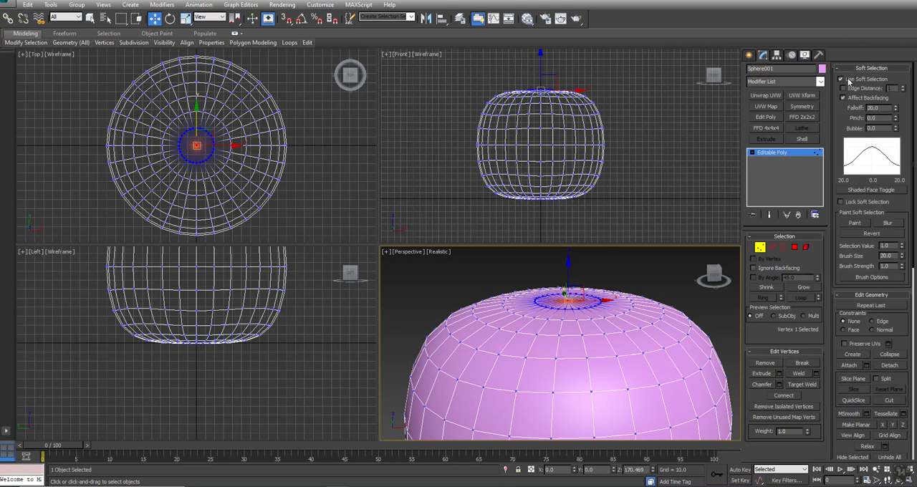
Step: Try a soft selection falloff of 150 and reduce it to 61.5
double_click(874, 107)
type("150")
key("Return")
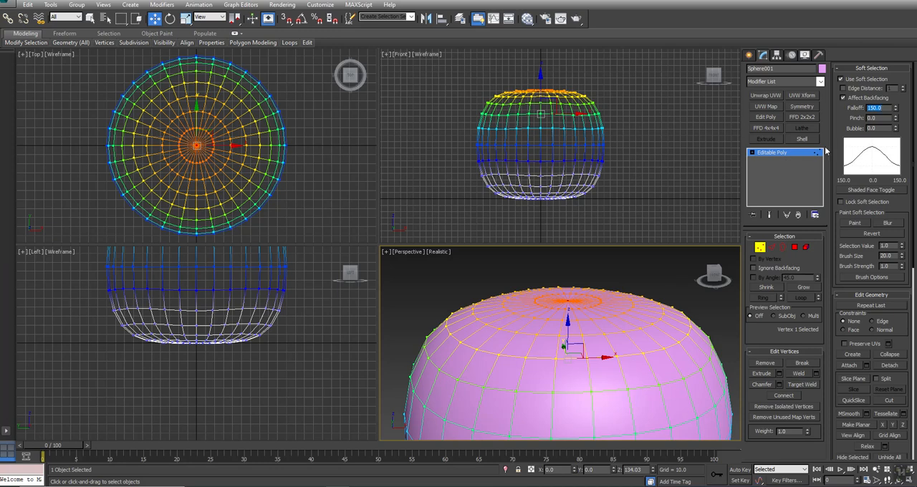
left_click_drag(895, 113, 894, 137)
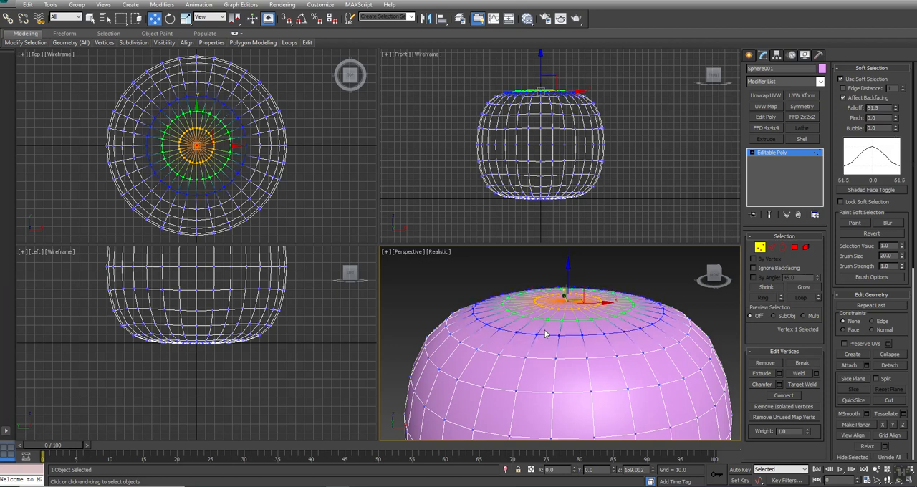
Step: Move the softly selected top vertices down to a Z of about 164.4 to form a dimple, and turn soft selection off
left_click(540, 63)
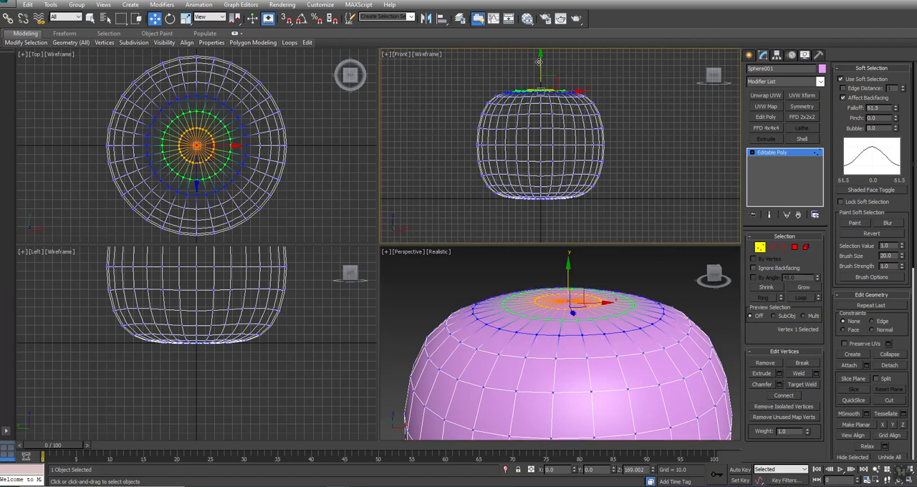
mouse_move(541, 61)
left_mouse_down()
mouse_move(541, 84)
mouse_move(541, 24)
mouse_move(541, 93)
mouse_move(541, 53)
mouse_move(541, 69)
left_mouse_up()
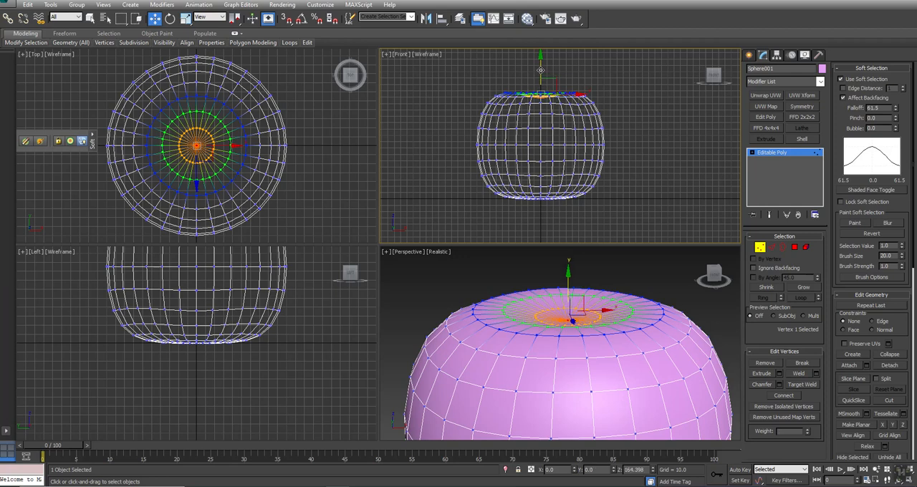
left_click(672, 149)
left_click(854, 80)
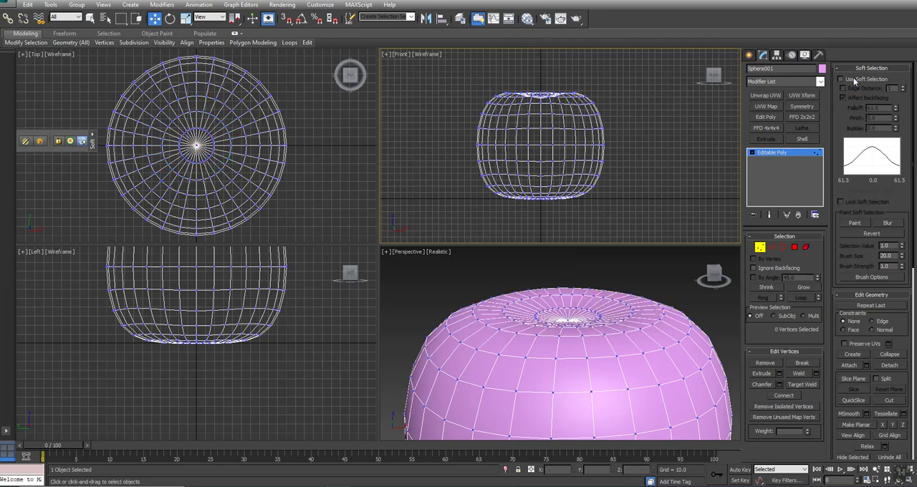
Step: Switch to edge editing and select a single vertical edge on the upper side of the body
left_click(772, 247)
middle_click_drag(537, 213, 553, 183)
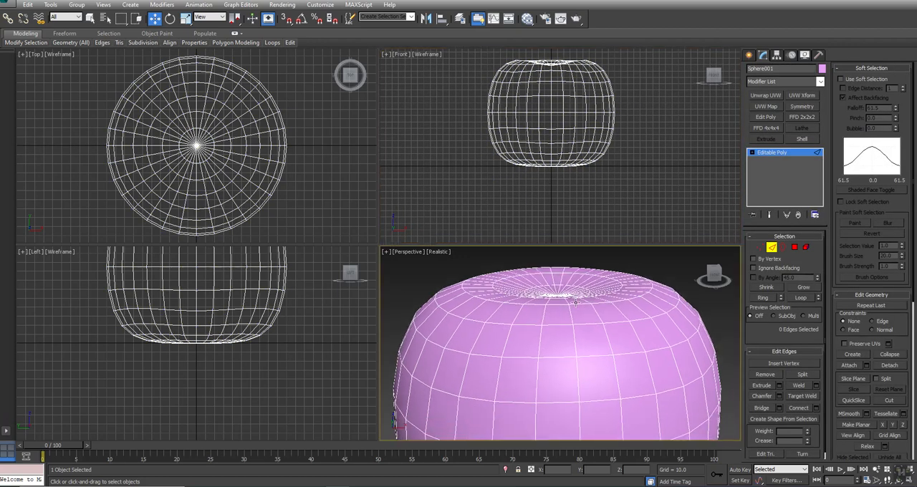
scroll(577, 301, "down", 5)
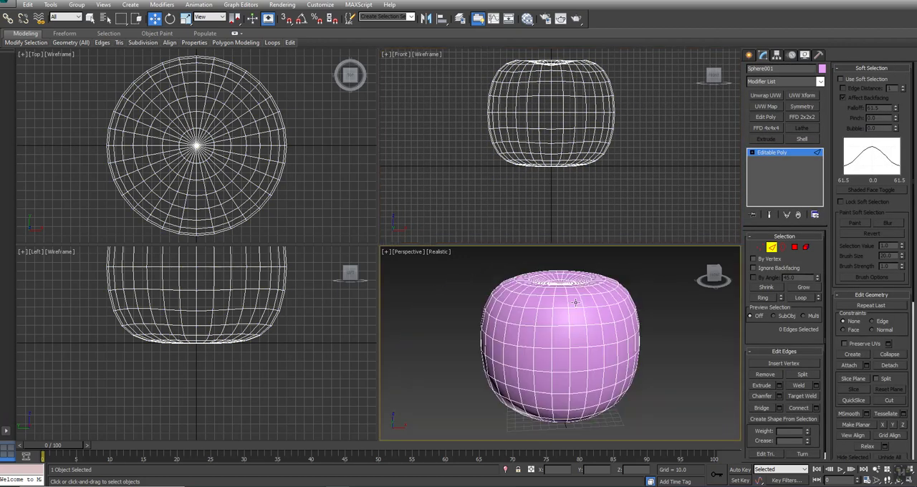
left_click(574, 88)
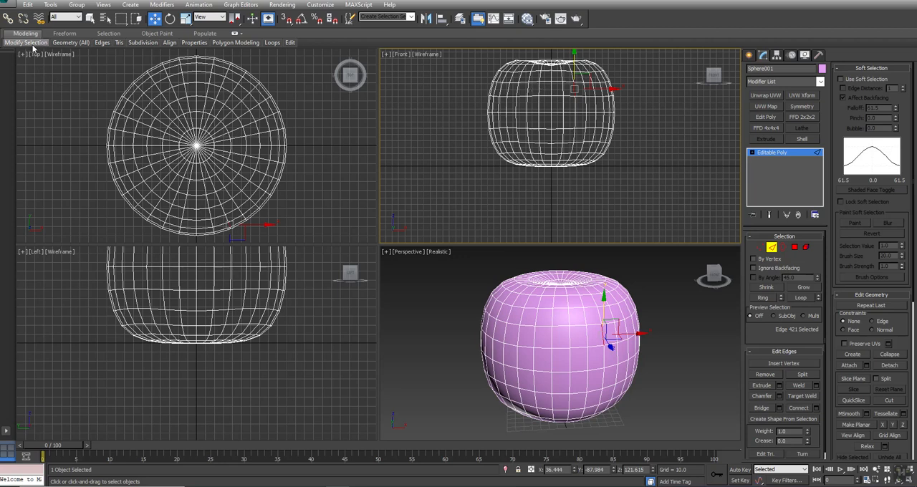
mouse_move(32, 45)
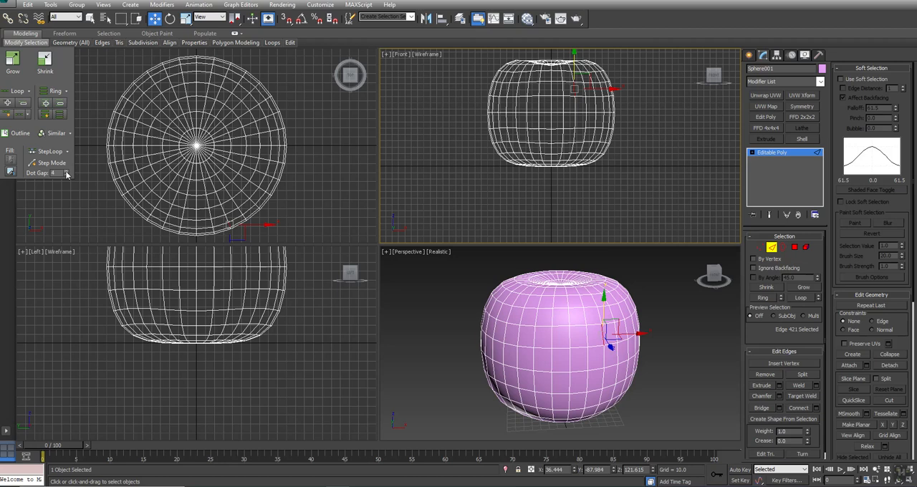
left_click(61, 115)
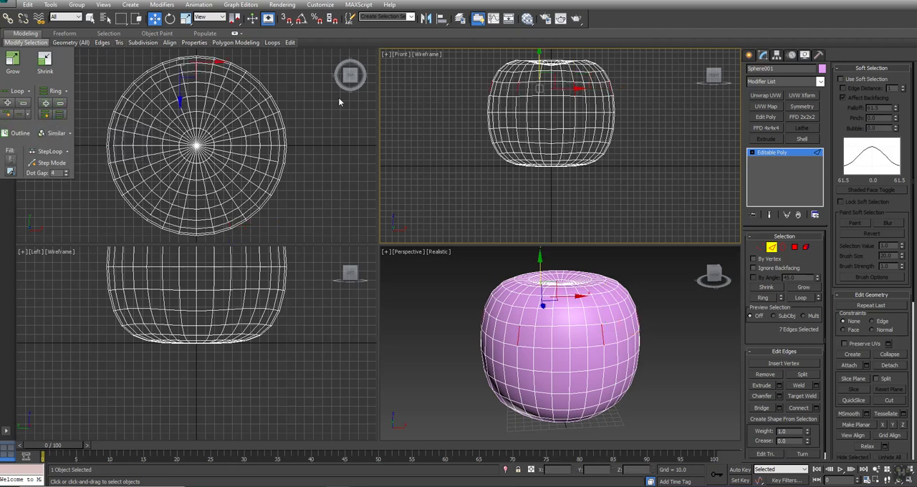
key("ctrl+z")
Step: Select evenly spaced vertical edge loops around the body using a dotted ring with a dot gap of 3, excluding the edges at the poles
mouse_move(26, 42)
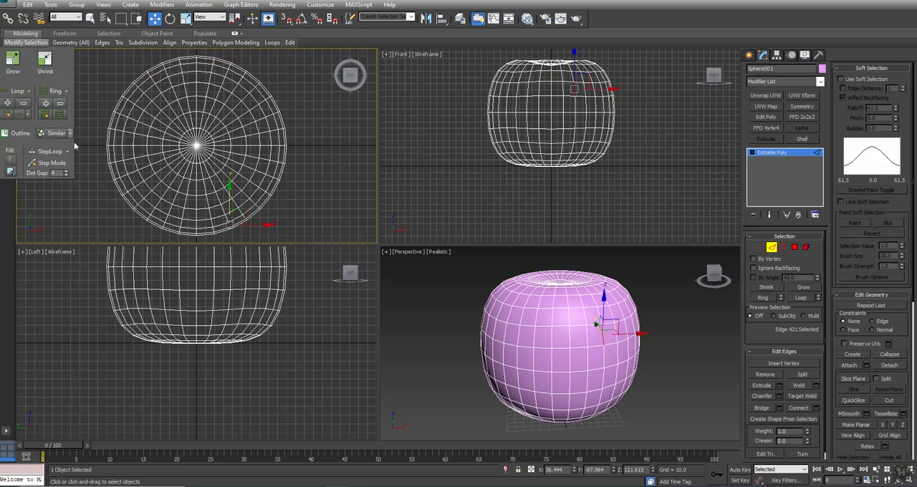
left_click(66, 172)
left_click(63, 115)
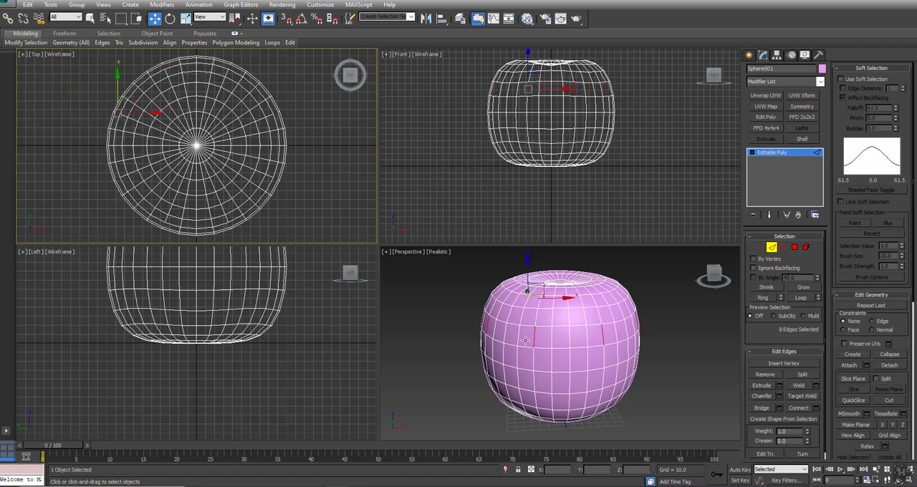
left_click(804, 299)
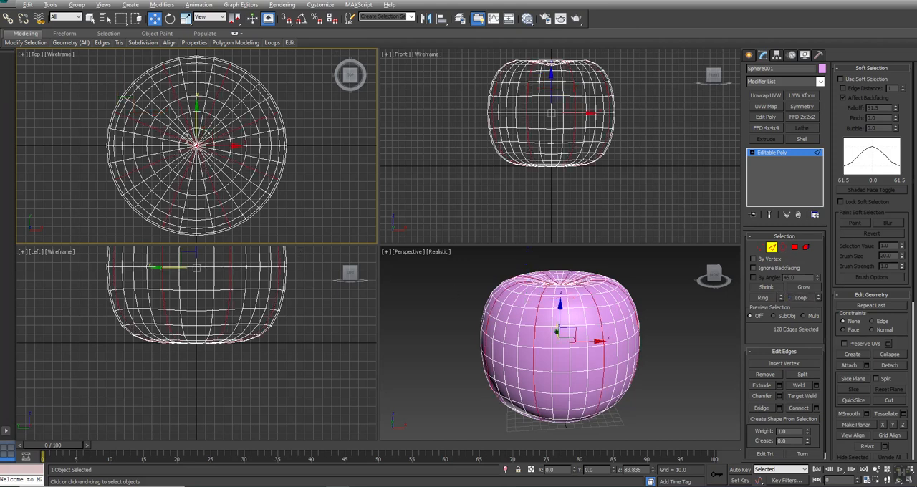
left_click_drag(211, 154, 213, 154, "alt")
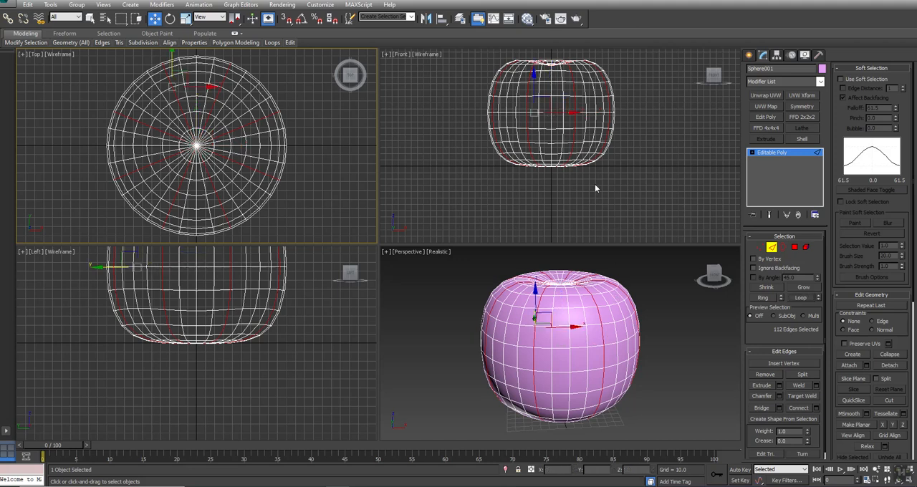
Step: Apply an FFD 4x4x4 to the selected loops and scale all its control points slightly inward in the XY plane to form grooves
left_click(765, 128)
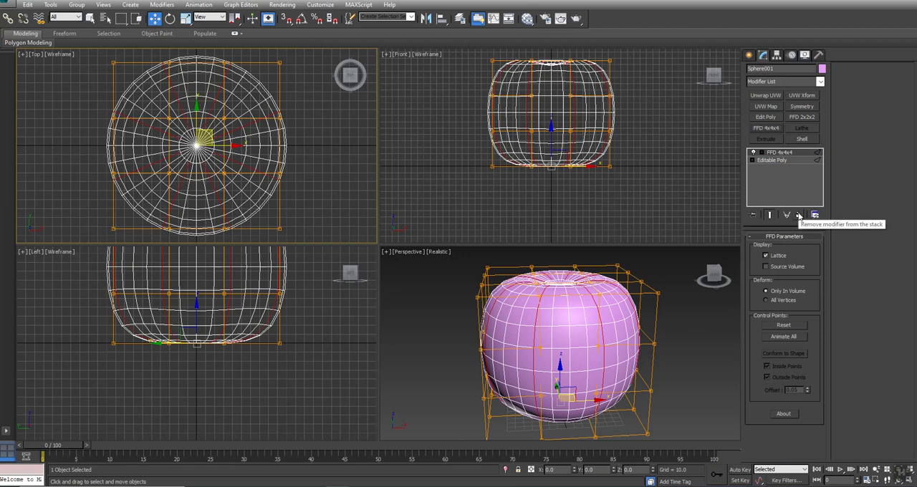
left_click(763, 153)
left_click(788, 160)
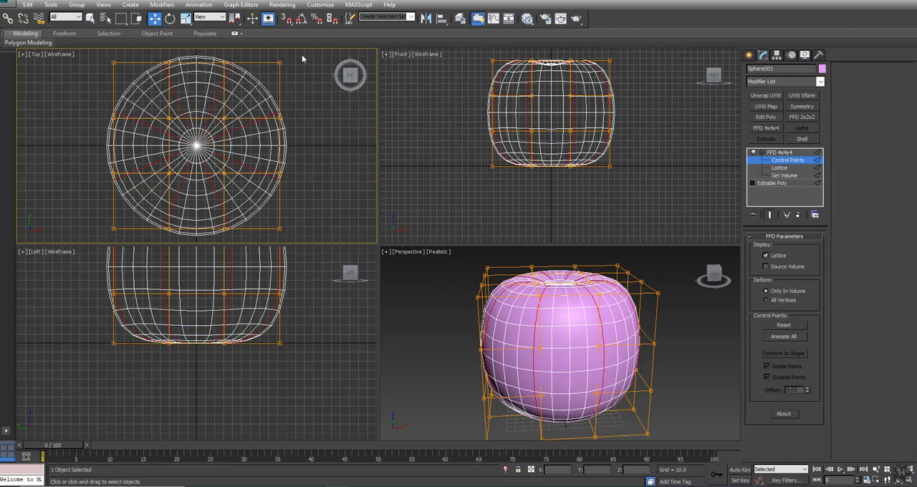
left_click_drag(13, 245, 11, 248)
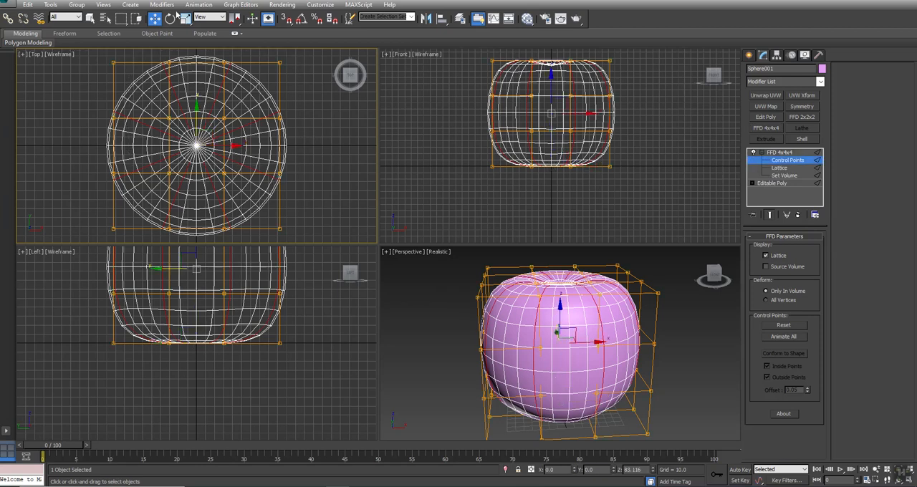
right_click(217, 172)
left_click(230, 175)
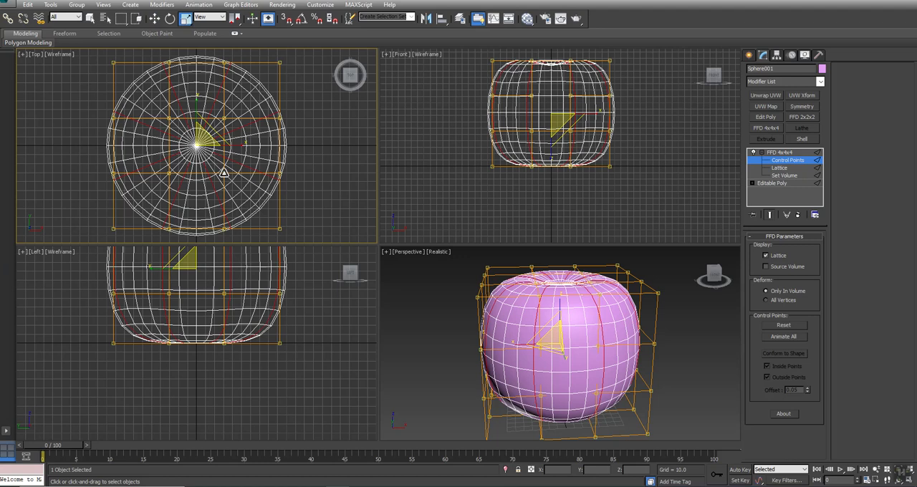
left_click_drag(207, 127, 209, 131)
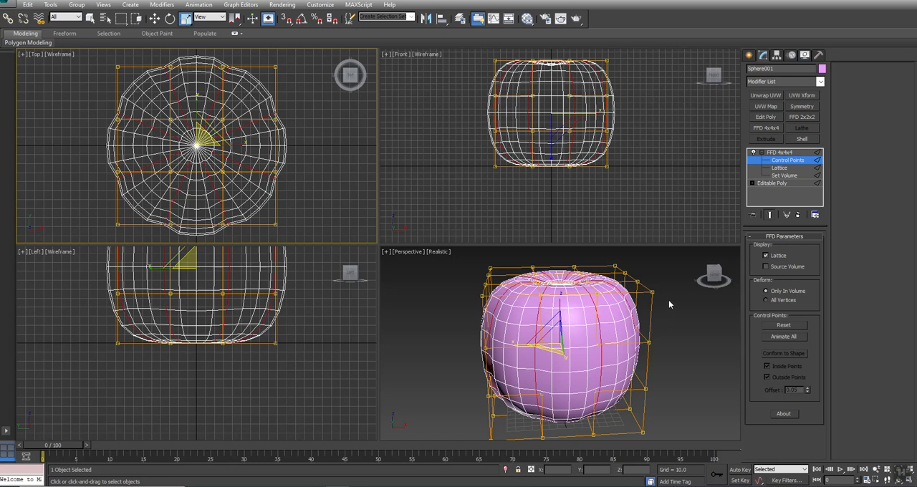
Step: Convert the grooved body to Editable Poly
right_click(589, 305)
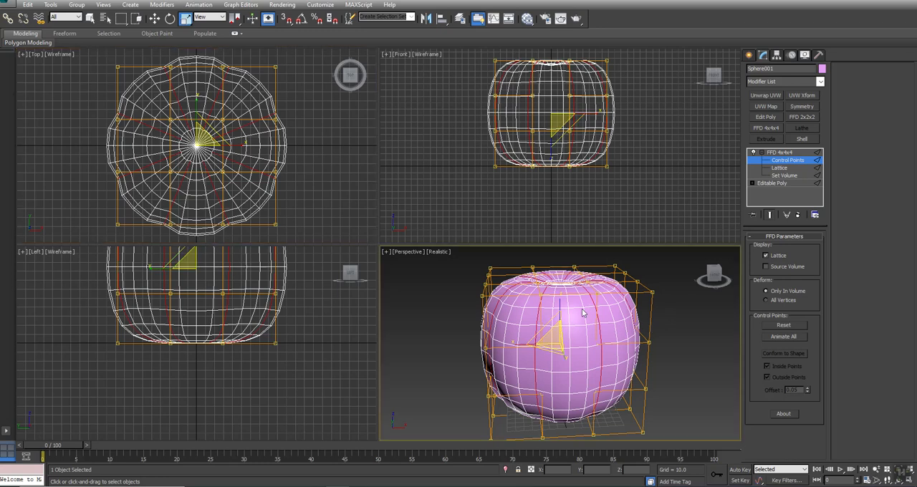
right_click(583, 313)
mouse_move(621, 396)
left_click(692, 400)
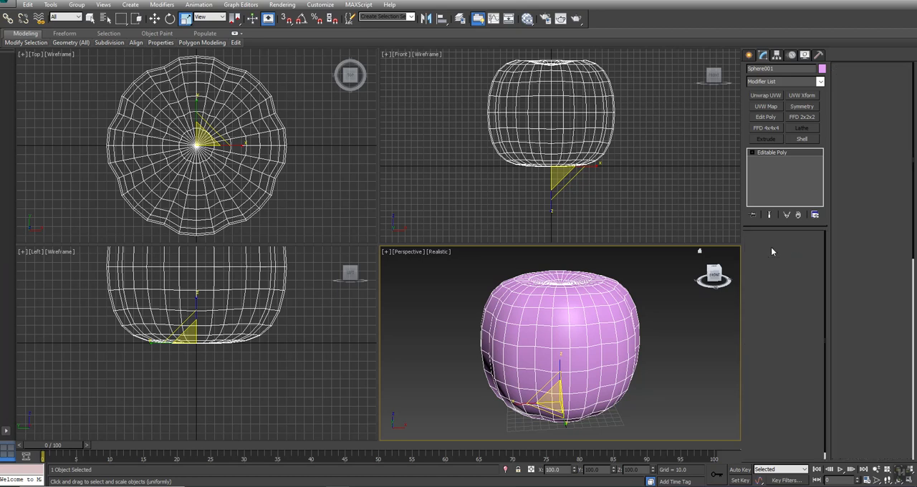
Step: Select the vertical edge loops midway between the grooves with a dotted ring at gap 3, excluding the edges at the poles
key("2")
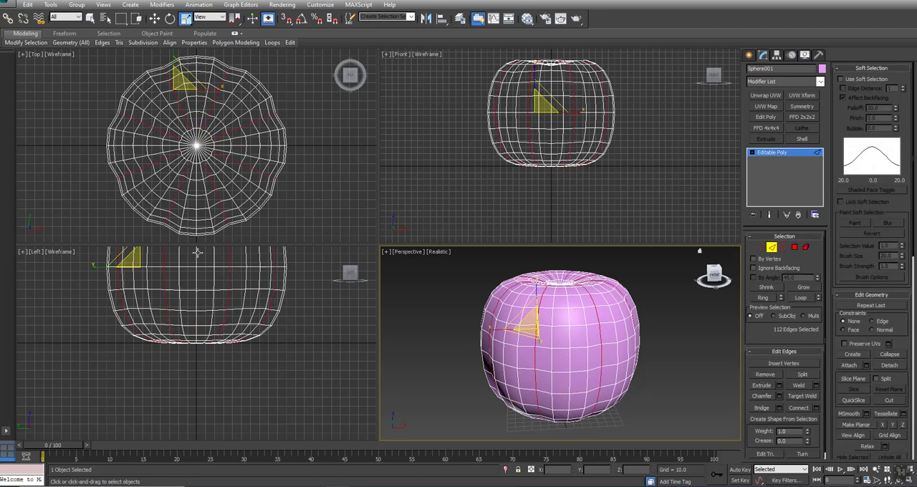
left_click(196, 215)
mouse_move(33, 45)
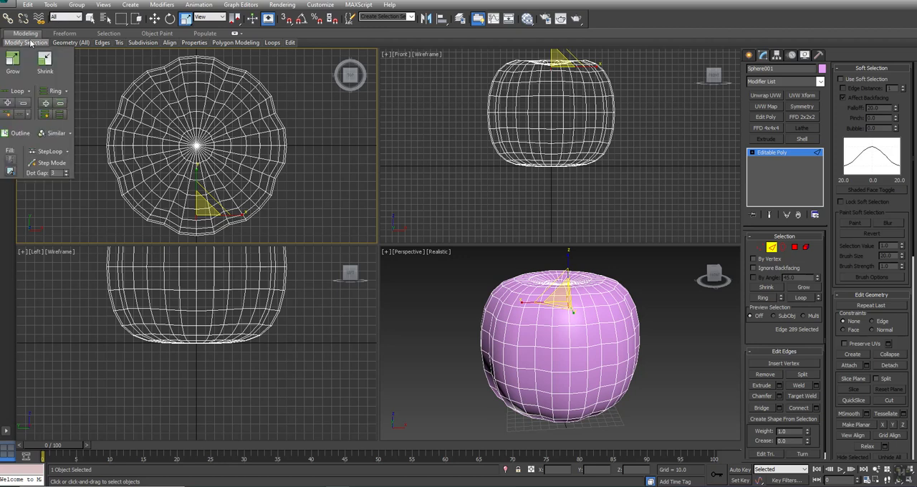
left_click(60, 116)
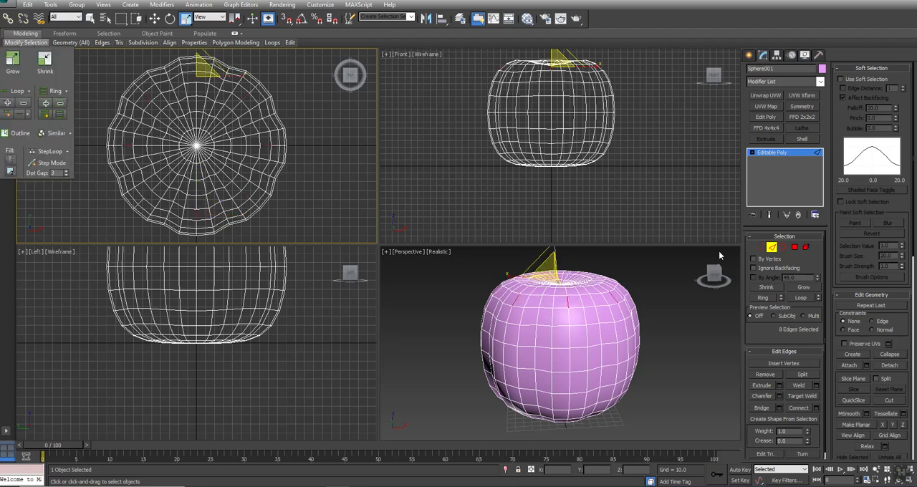
left_click(800, 298)
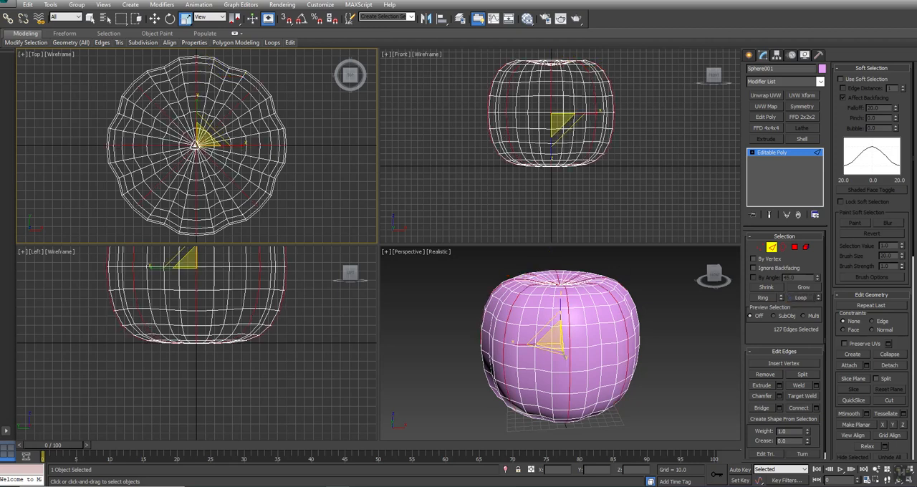
scroll(184, 136, "up", 2)
key("q")
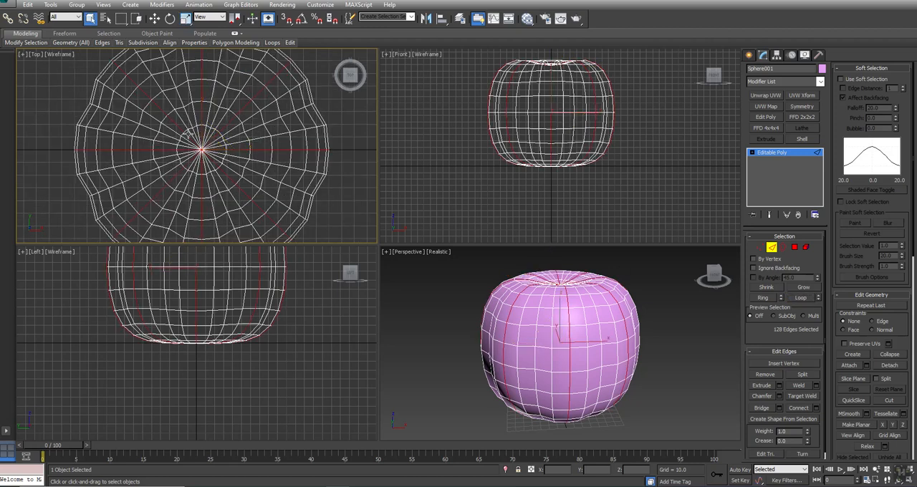
left_click_drag(216, 166, 216, 166, "alt")
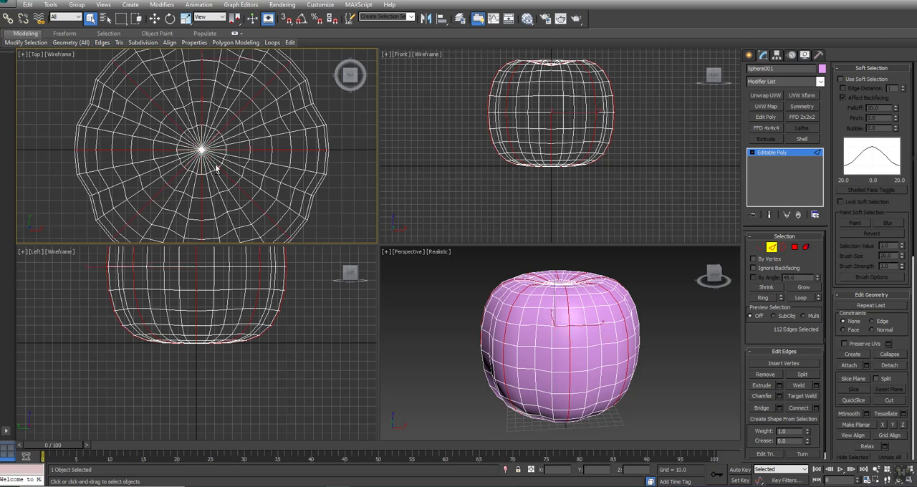
Step: Apply Set Flow to the selected edge loops to round the ribs, and leave edge editing
scroll(214, 164, "down", 2)
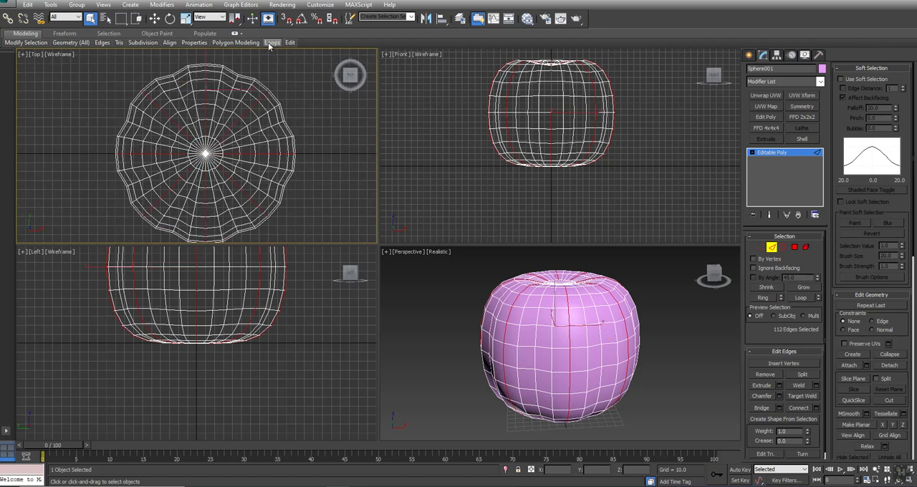
mouse_move(273, 42)
left_click(256, 95)
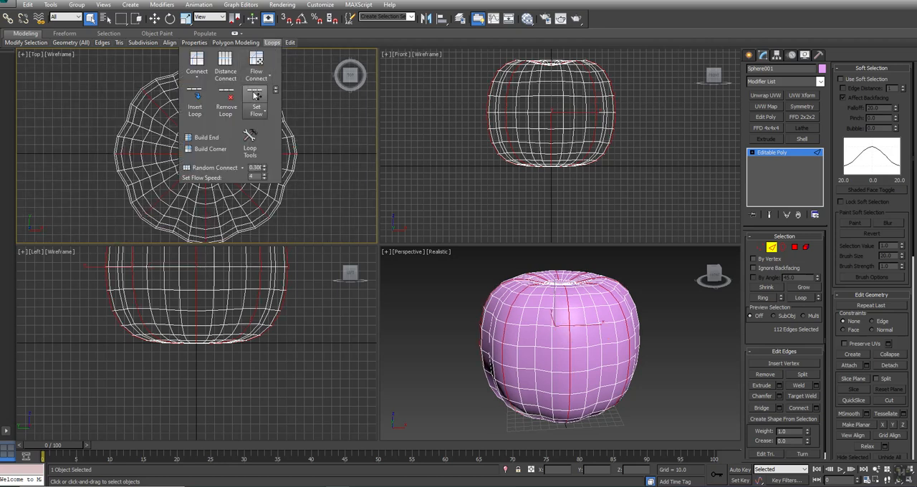
left_click(670, 373)
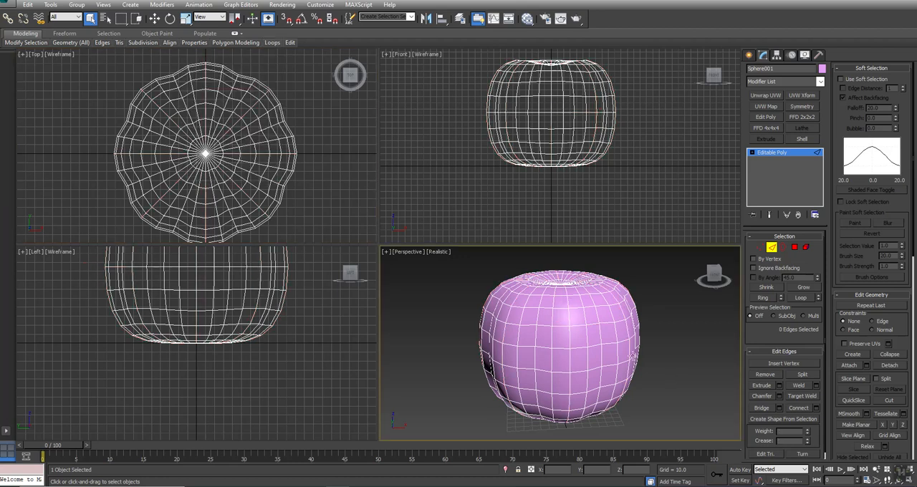
middle_click_drag(571, 347, 549, 361, "alt")
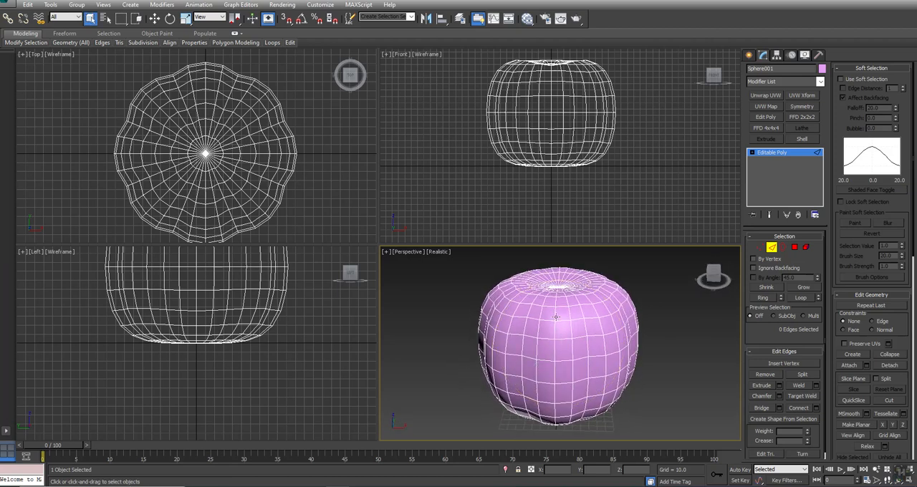
left_click(773, 248)
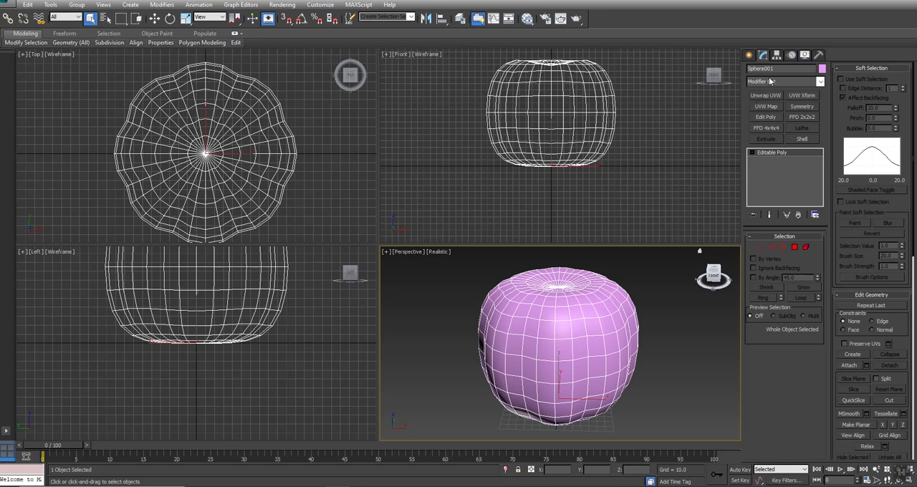
Step: Maximize the Front view around the body and deselect the body
left_click(750, 56)
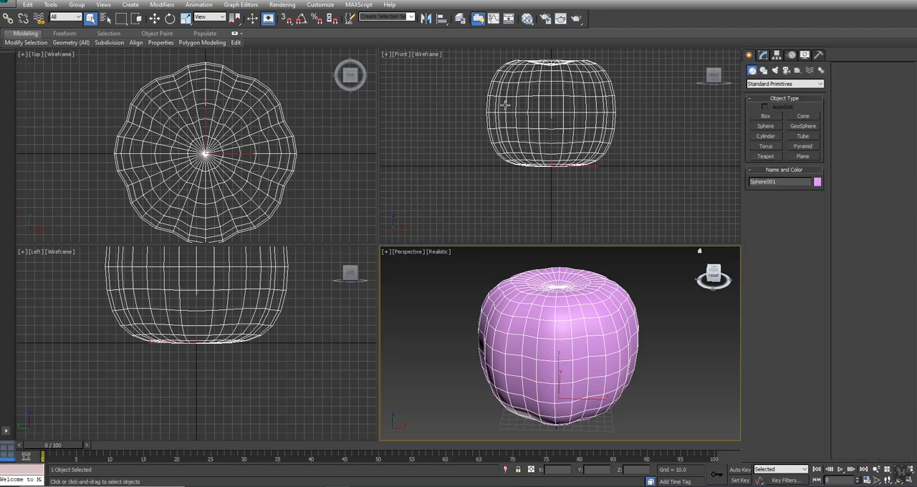
middle_click_drag(513, 113, 509, 133)
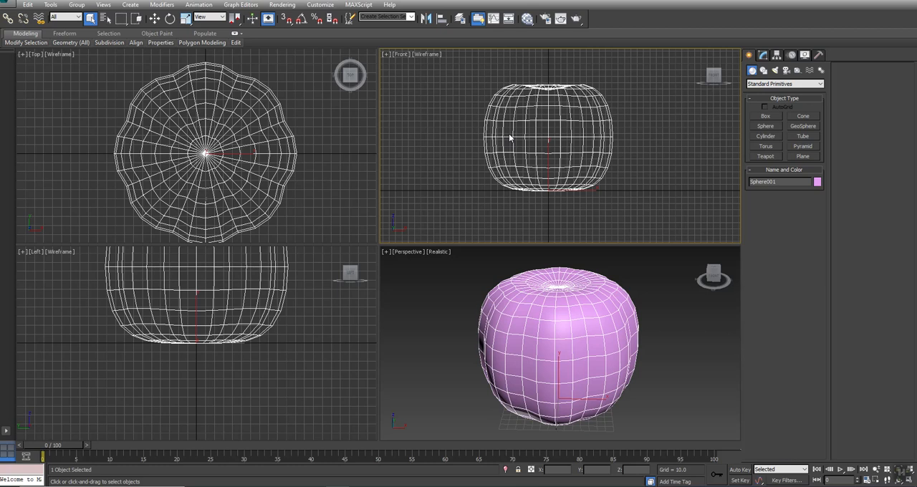
key("alt+w")
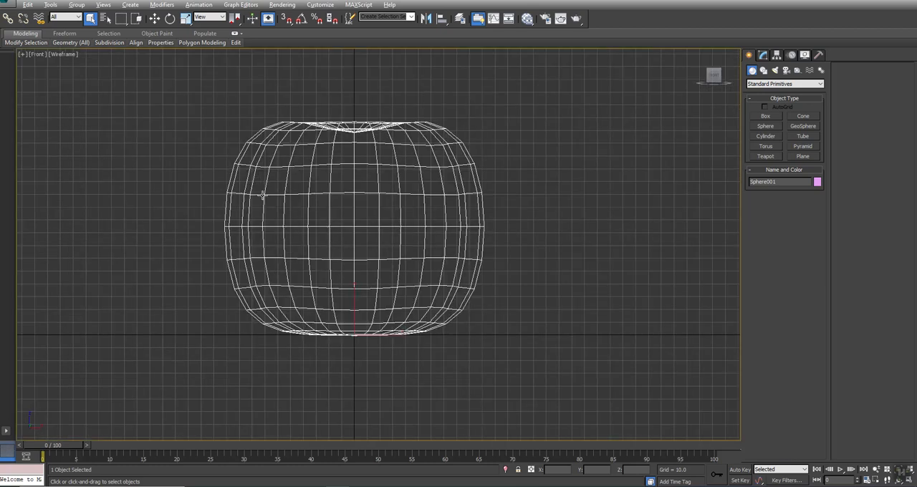
scroll(262, 195, "up", 3)
mouse_move(25, 43)
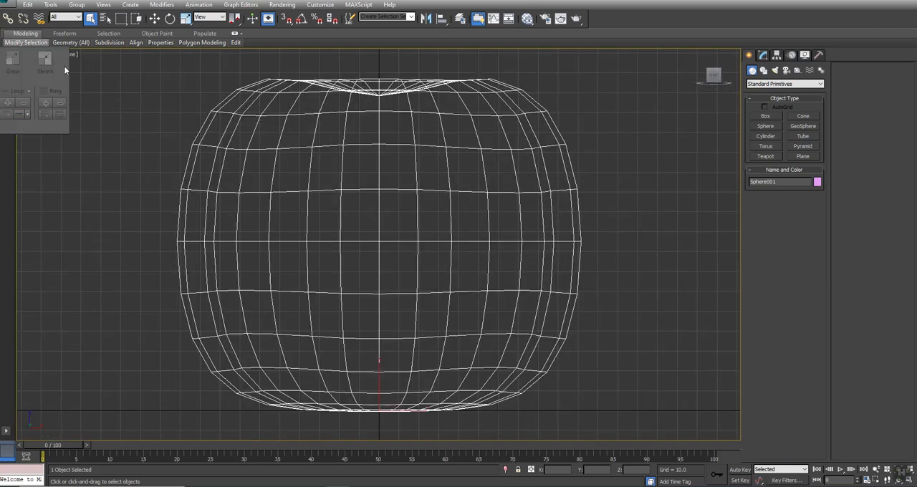
left_click(167, 139)
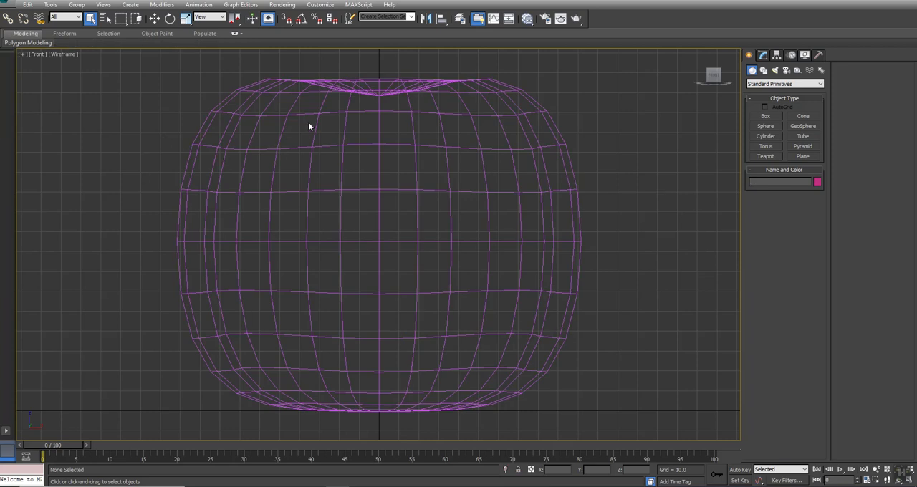
Step: Change the body's object color to orange and deselect it
left_click(552, 116)
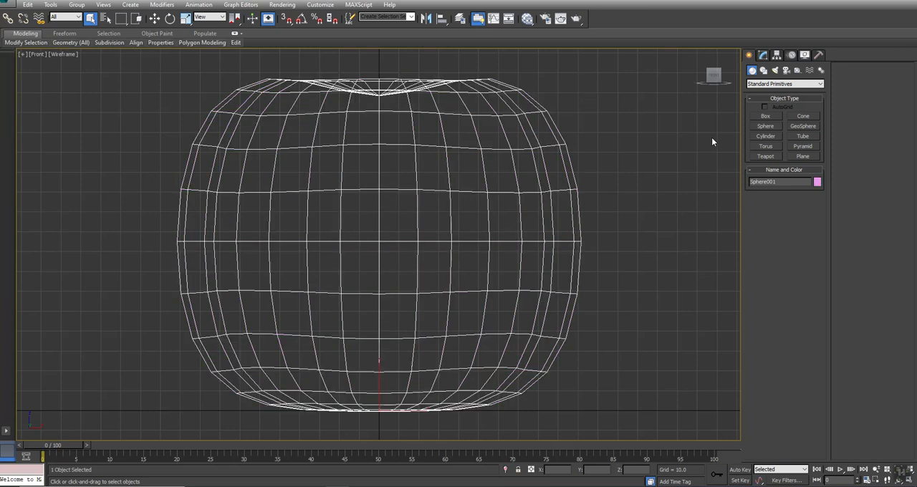
left_click(818, 182)
left_click(394, 217)
left_click(506, 294)
left_click(643, 290)
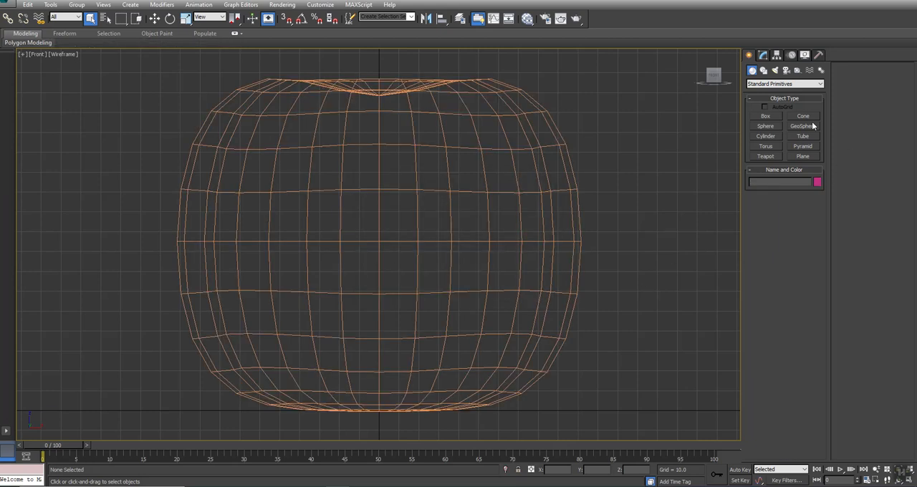
Step: Draw a closed triangular line spline as the eye on the right half of the body in the Front view
left_click(764, 70)
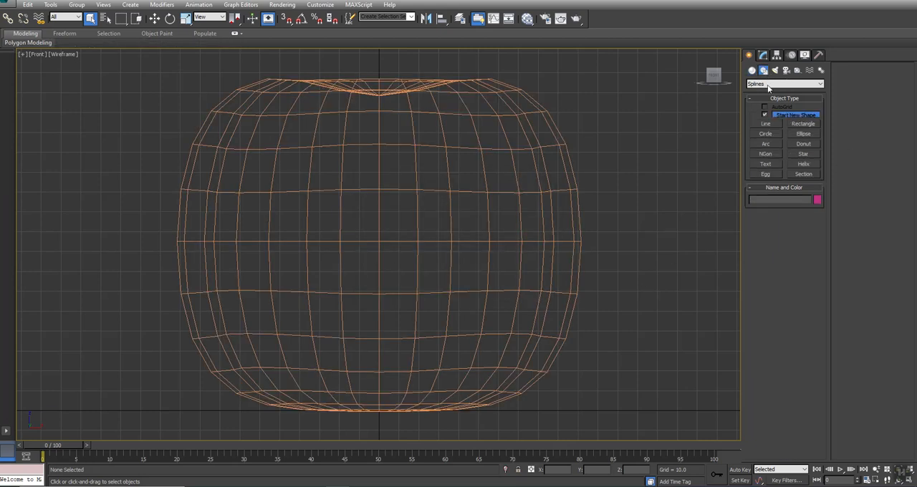
left_click(766, 125)
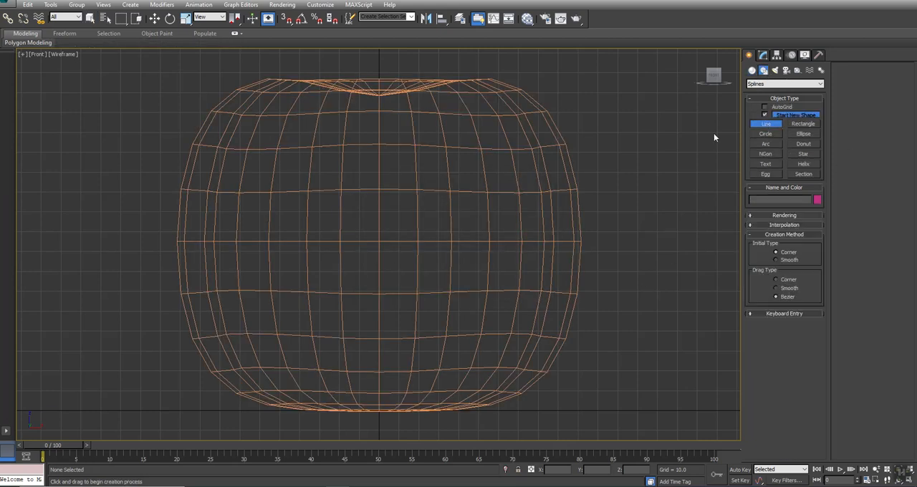
left_click(415, 233)
right_click(432, 165)
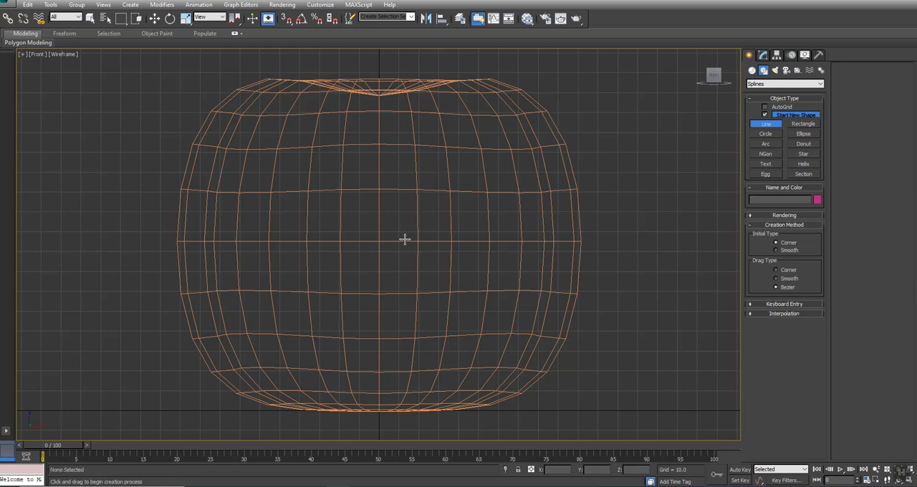
left_click(411, 233)
left_click(431, 161)
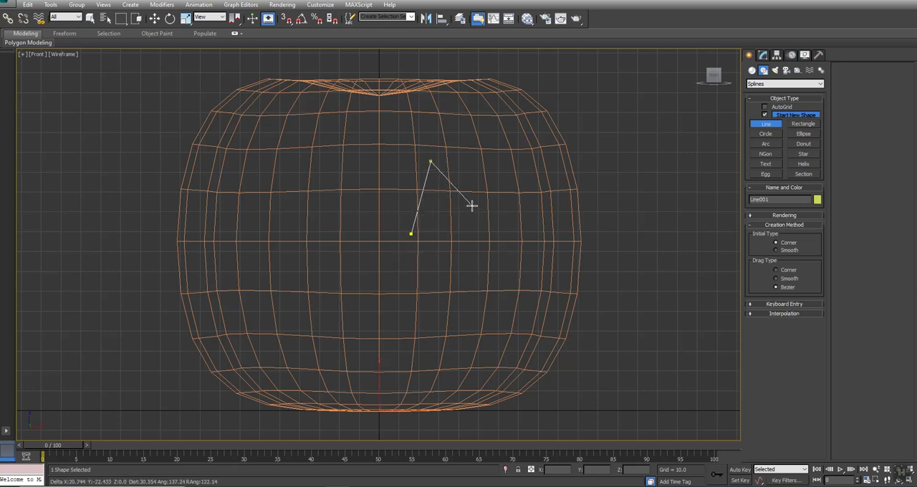
left_click(459, 212)
left_click(411, 234)
left_click(440, 268)
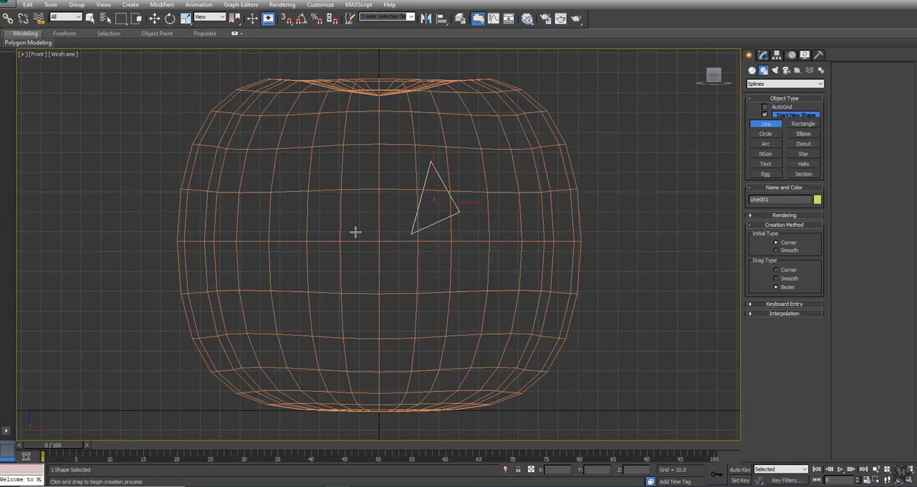
Step: Draw a second closed triangular line spline as the eye on the left half of the body
left_click(354, 233)
left_click(325, 163)
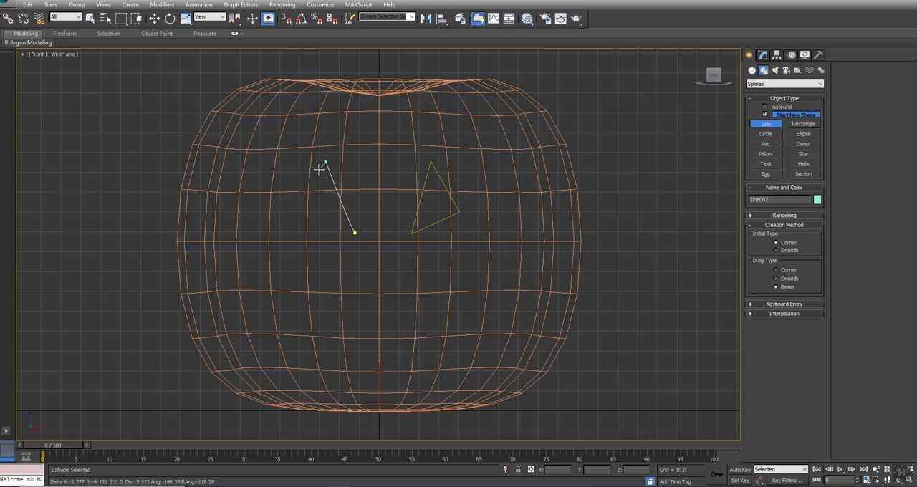
left_click(291, 209)
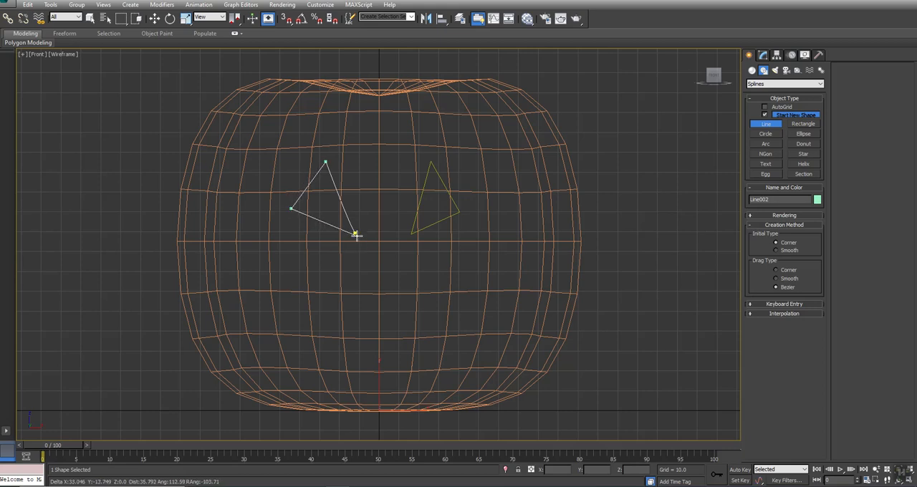
left_click(355, 233)
left_click(444, 272)
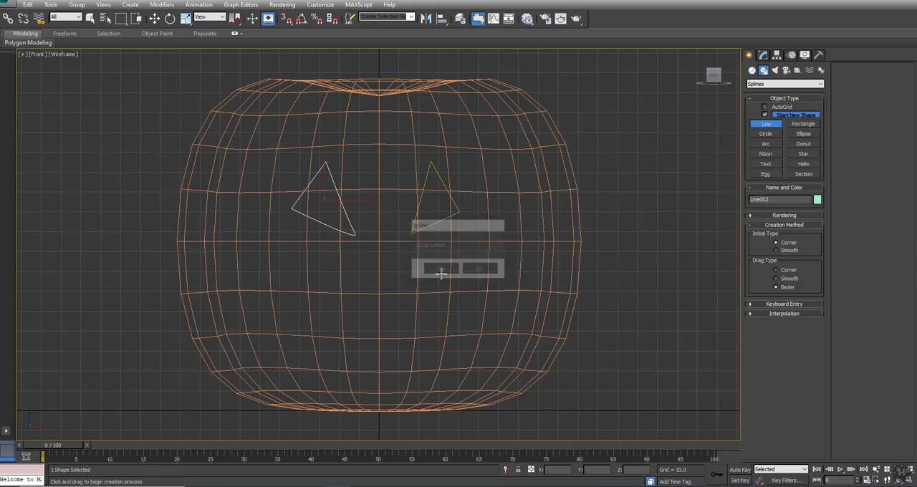
Step: Draw the mouth's jagged upper edge as a line from the left corner through four downward teeth to the right corner
left_click(238, 232)
left_click(294, 268)
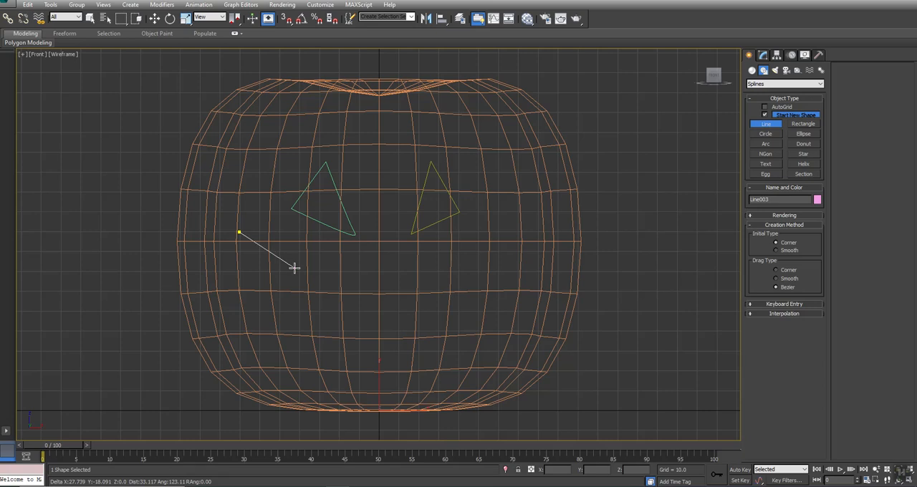
left_click(295, 302)
left_click(314, 284)
left_click(356, 303)
left_click(365, 323)
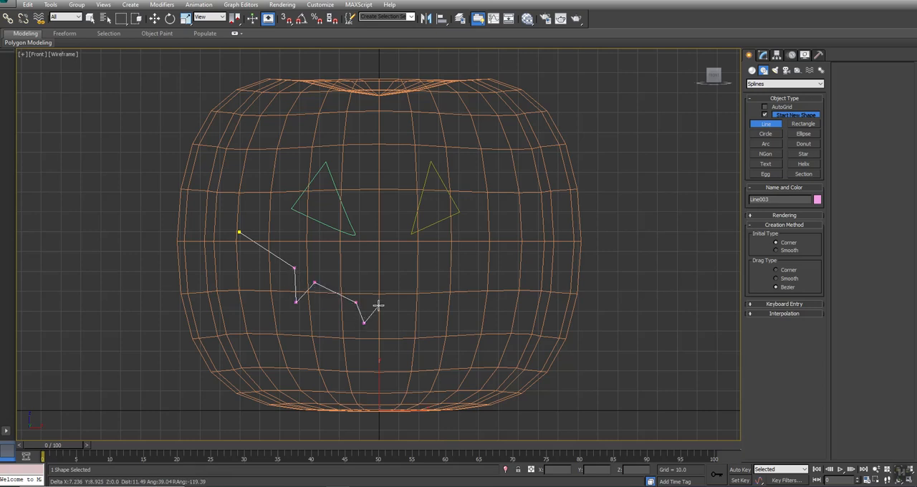
left_click(372, 306)
left_click(391, 304)
left_click(399, 321)
left_click(406, 299)
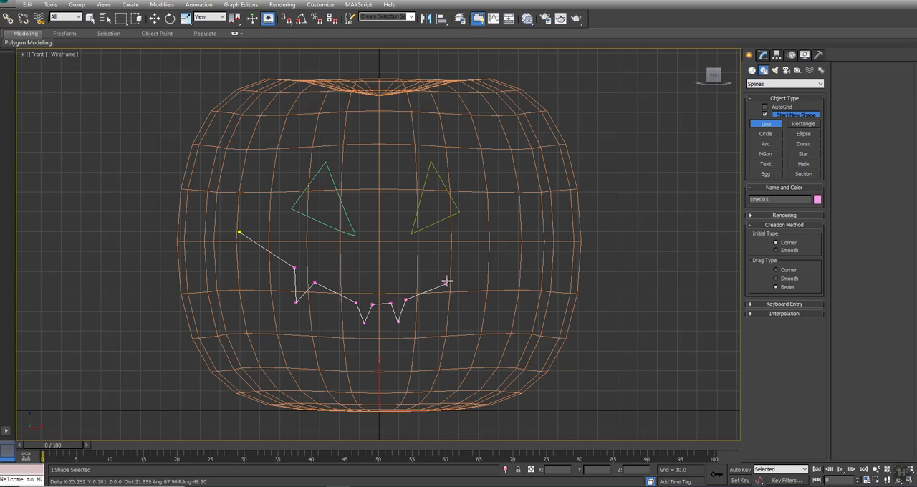
left_click(442, 285)
left_click(460, 307)
left_click(462, 275)
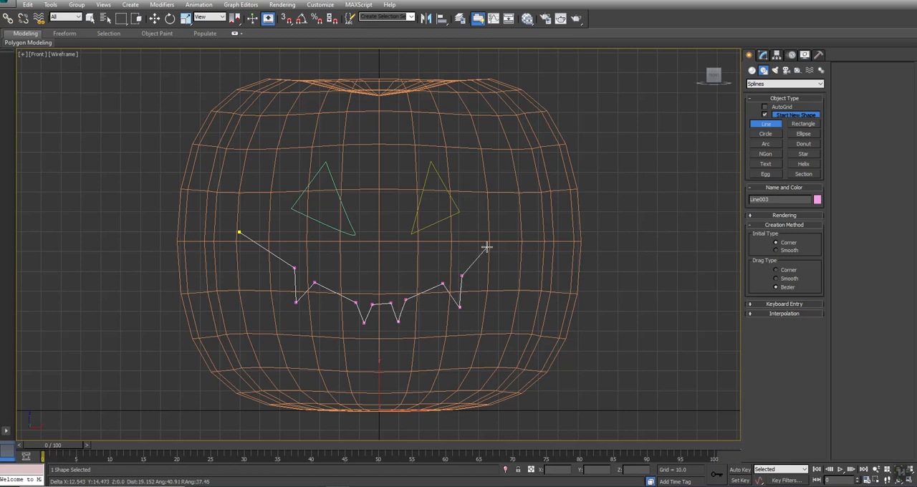
left_click(512, 220)
Step: Continue the mouth line along its lower edge with upward notches back to the left corner, and close the spline
left_click(490, 313)
left_click(475, 306)
left_click(463, 338)
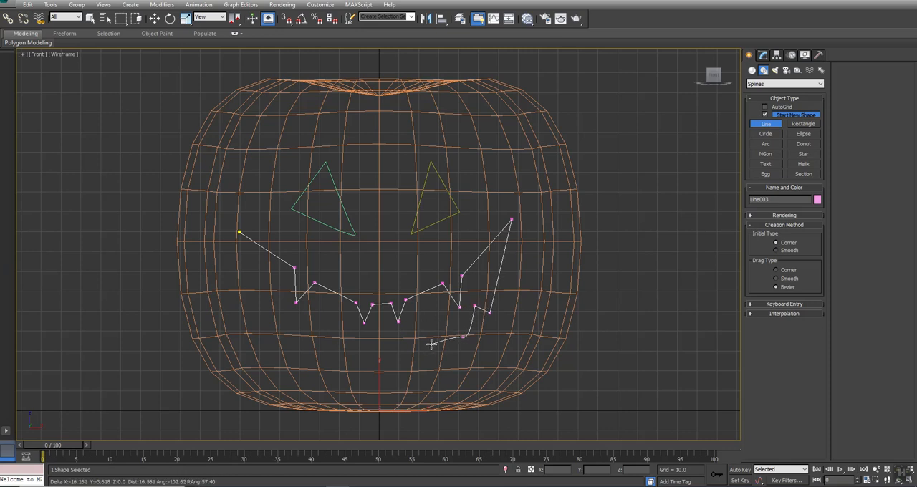
left_click(445, 342)
left_click(431, 329)
left_click(420, 352)
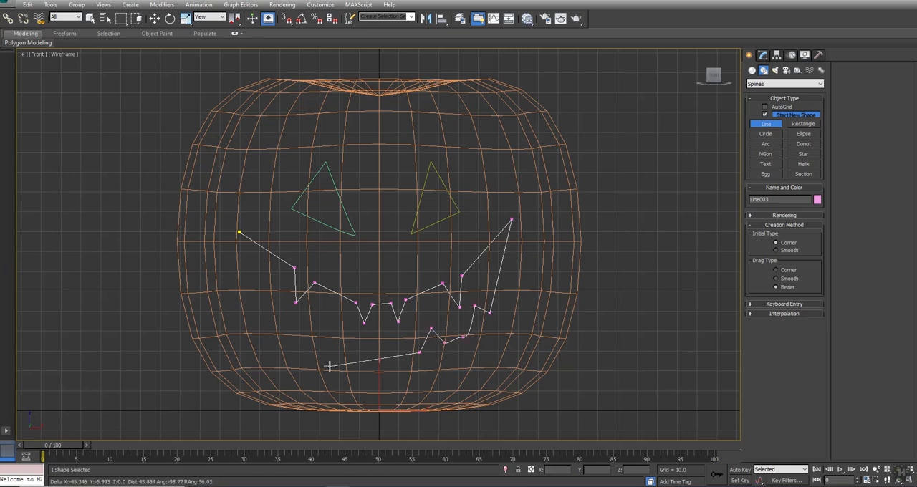
left_click(339, 354)
left_click(329, 324)
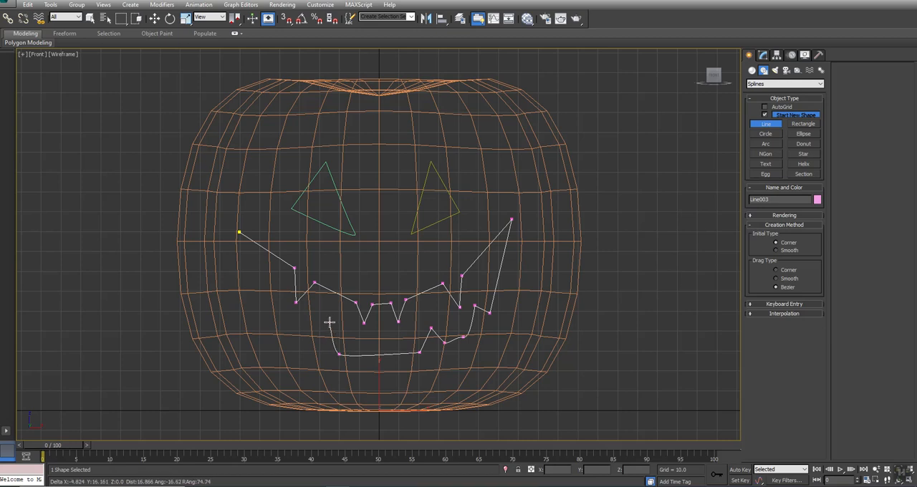
left_click(289, 343)
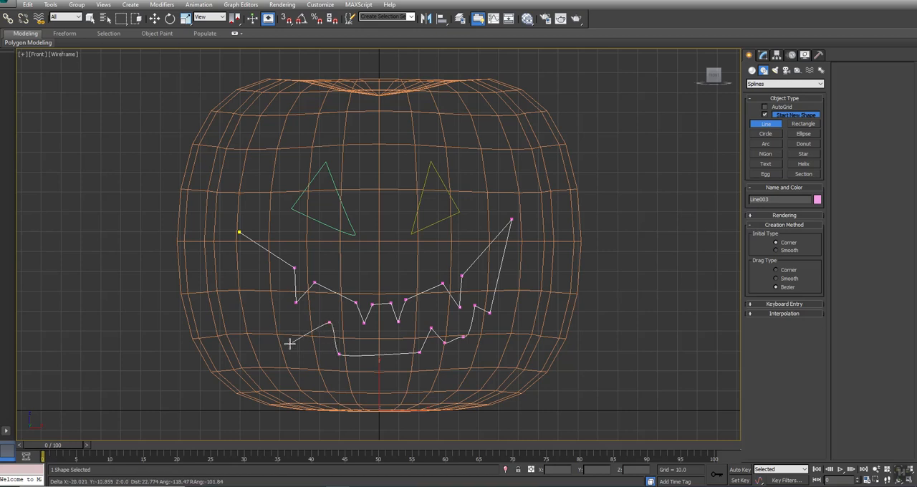
left_click(262, 315)
left_click(270, 295)
left_click(247, 304)
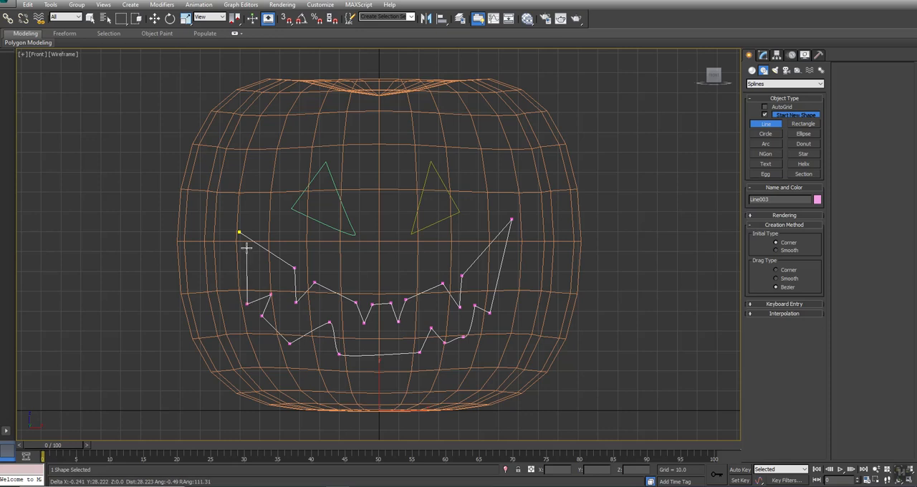
left_click(238, 231)
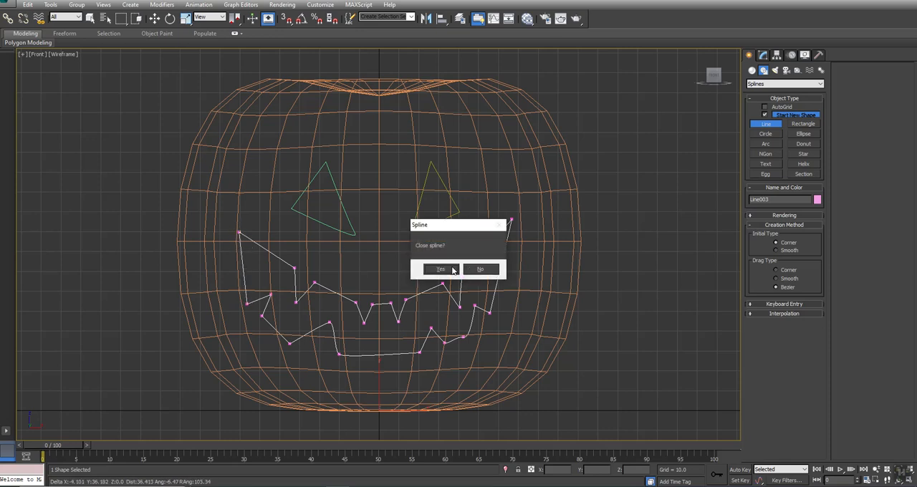
left_click(442, 269)
Step: Attach both triangular eye splines to the mouth spline
left_click(762, 56)
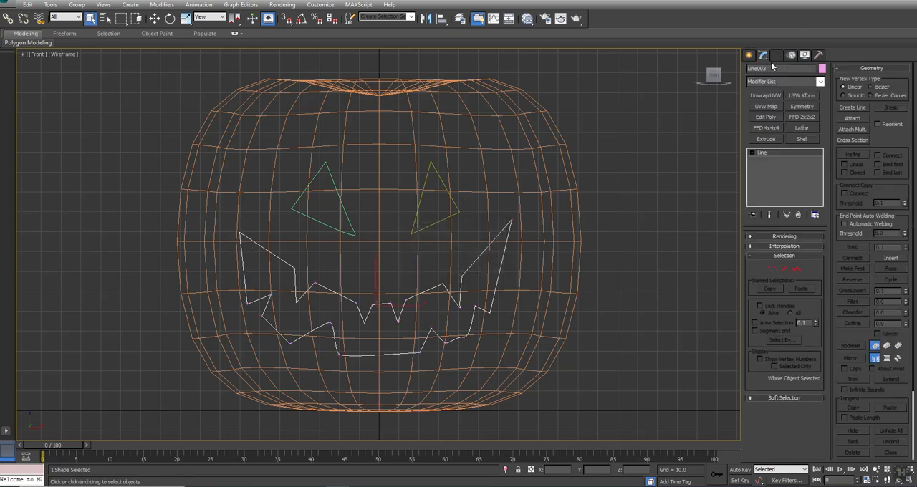
left_click(850, 118)
left_click(453, 193)
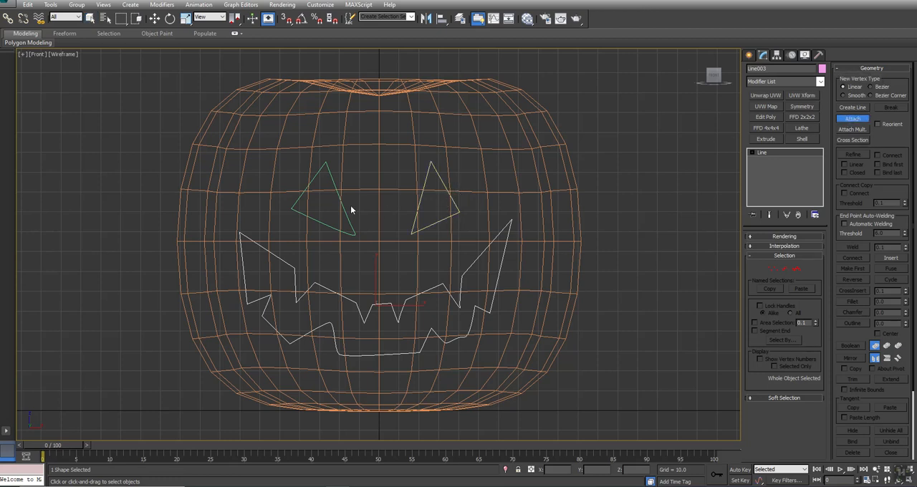
left_click(347, 219)
Step: Convert all vertices of the combined face spline to Corner type and deselect them
left_click(775, 269)
left_click(753, 152)
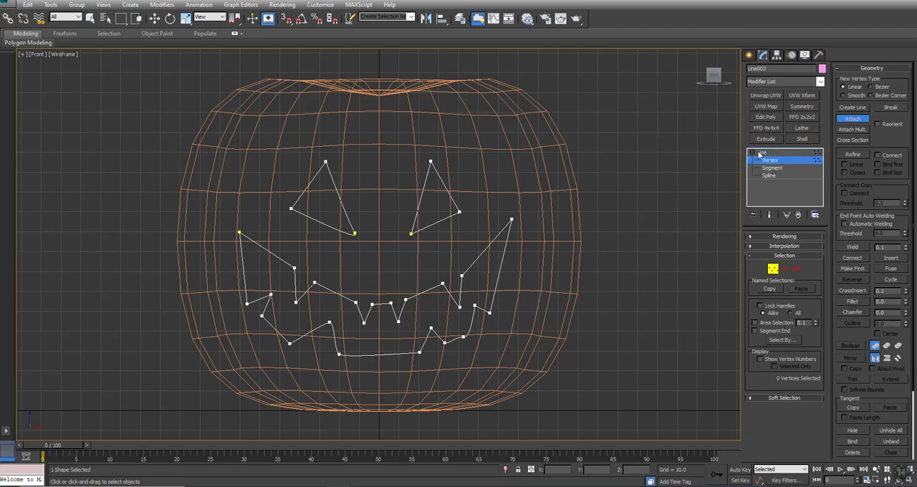
left_click(857, 119)
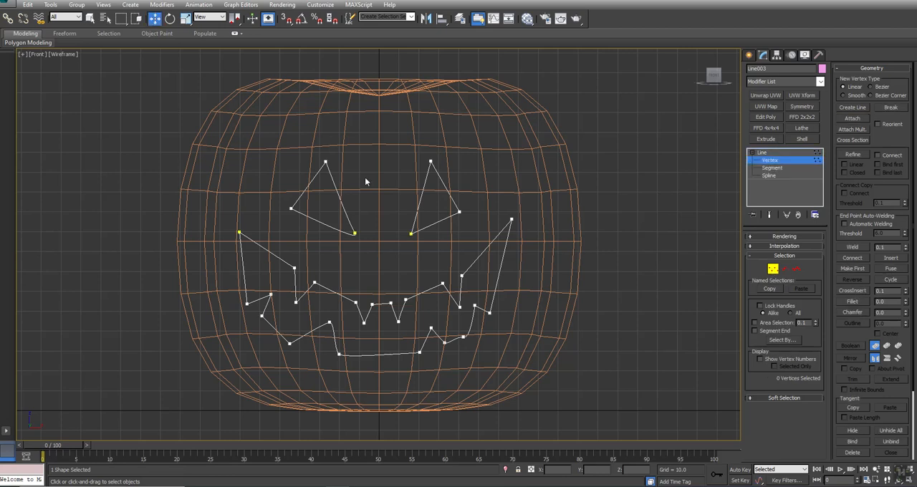
key("ctrl+a")
right_click(428, 158)
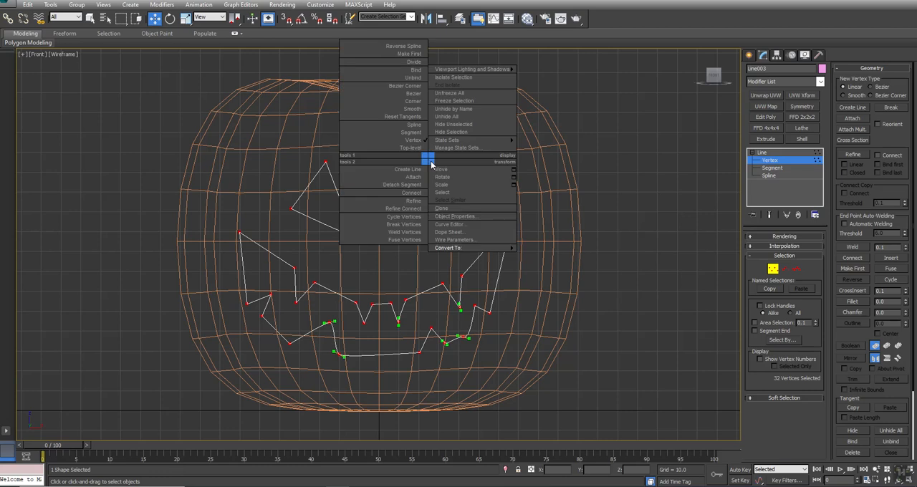
left_click(411, 102)
left_click(394, 269)
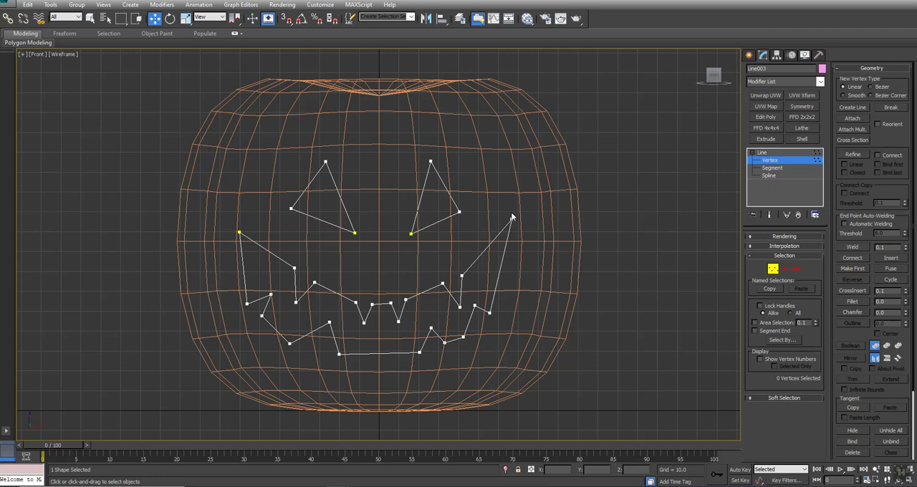
Step: Move the mouth's two outer upper teeth inward and adjust both mouth corners to make the upper edge more symmetrical
mouse_move(461, 301)
left_mouse_down()
mouse_move(466, 314)
mouse_move(445, 308)
left_mouse_up()
left_click(454, 331)
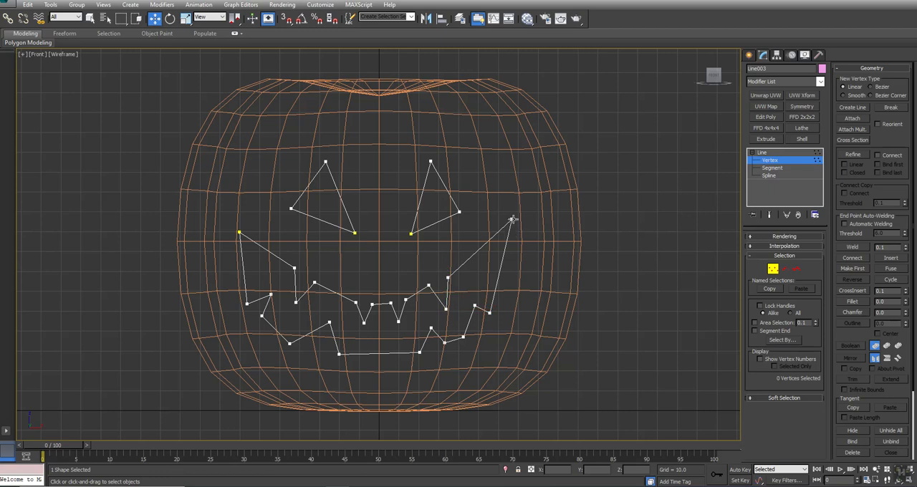
left_click(510, 221)
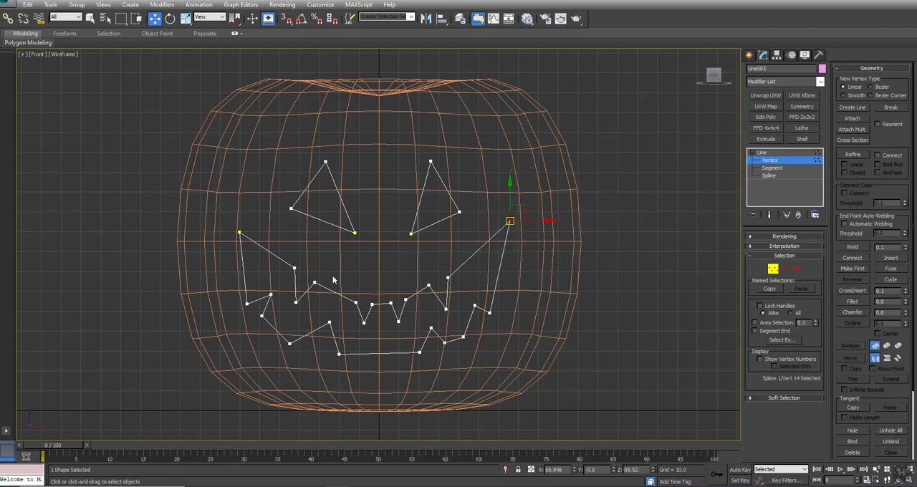
left_click_drag(294, 302, 326, 286)
left_click_drag(239, 235, 247, 225)
Step: Remove the extra notch vertex on the mouth's lower left edge and move the remaining vertices into a smoother outline with one notch
left_click(271, 294)
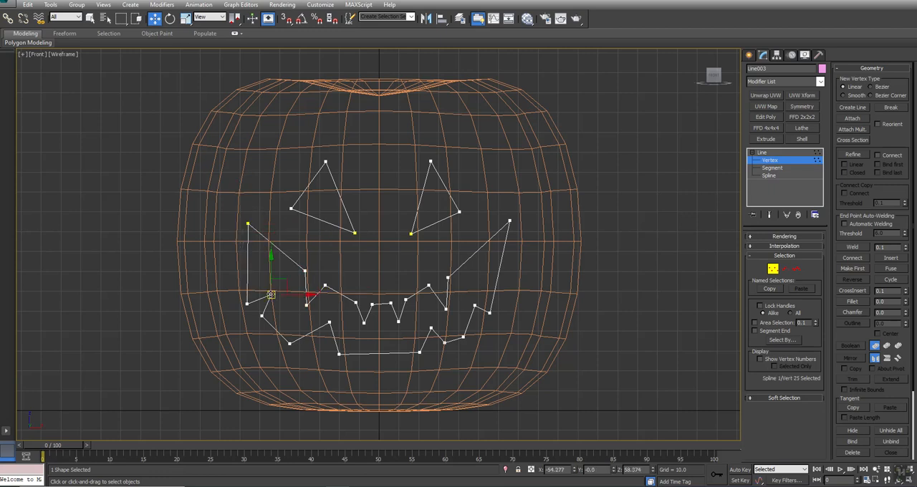
left_click_drag(271, 294, 311, 345)
left_click(262, 316)
left_click(346, 317)
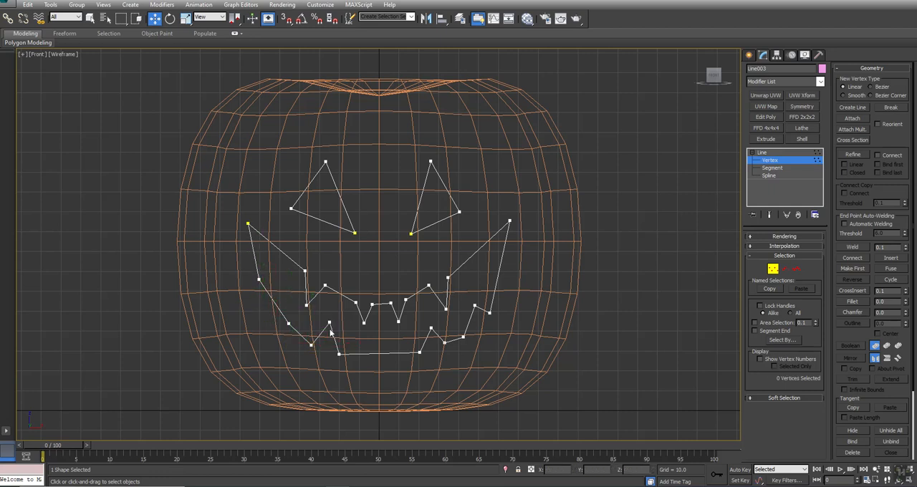
left_click_drag(329, 323, 335, 319)
Step: Delete the extra notch vertex on the mouth's lower right edge and reposition the neighbouring vertices to mirror the left side
left_click(473, 307)
key("Delete")
left_click_drag(488, 313, 494, 279)
left_click_drag(463, 336, 437, 360)
left_click_drag(430, 329, 427, 325)
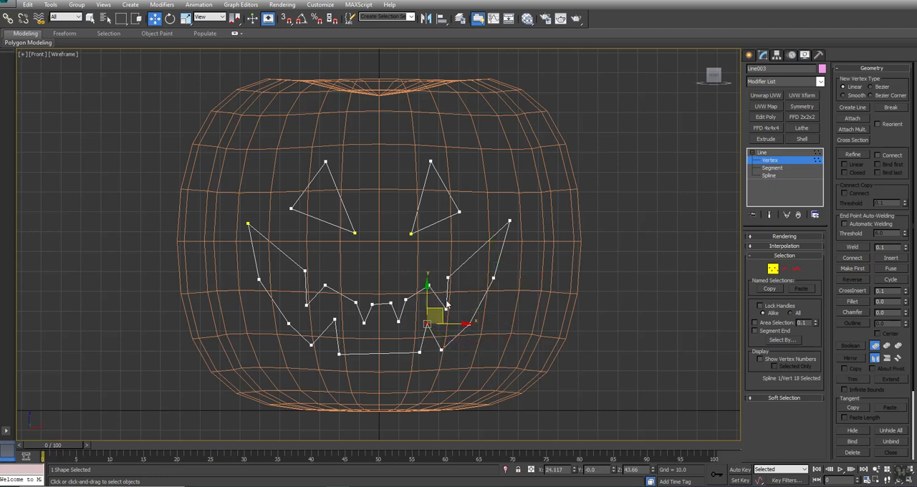
left_click_drag(448, 278, 445, 275)
Step: Move the two bottom vertices of the mouth inward to narrow its lower tooth, and leave vertex editing
left_click(339, 354)
left_click_drag(339, 354, 360, 355)
left_click(418, 355)
left_click_drag(418, 354, 404, 356)
left_click(695, 269)
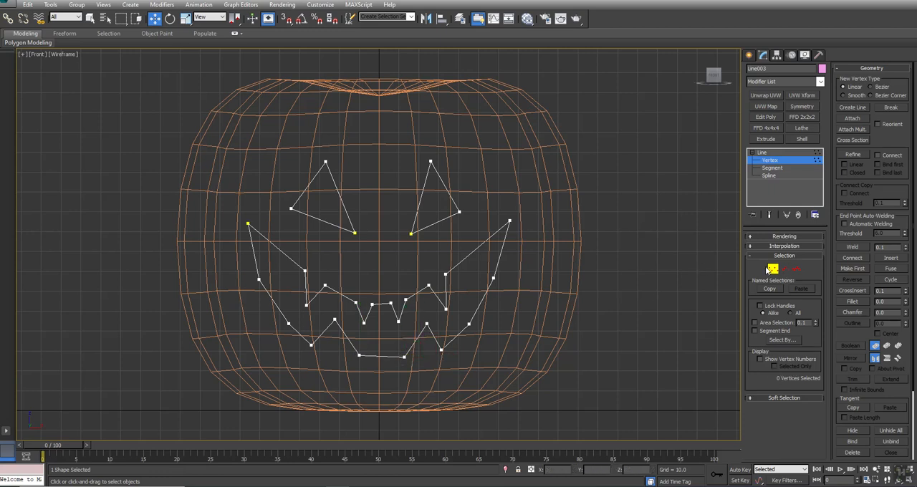
left_click(772, 268)
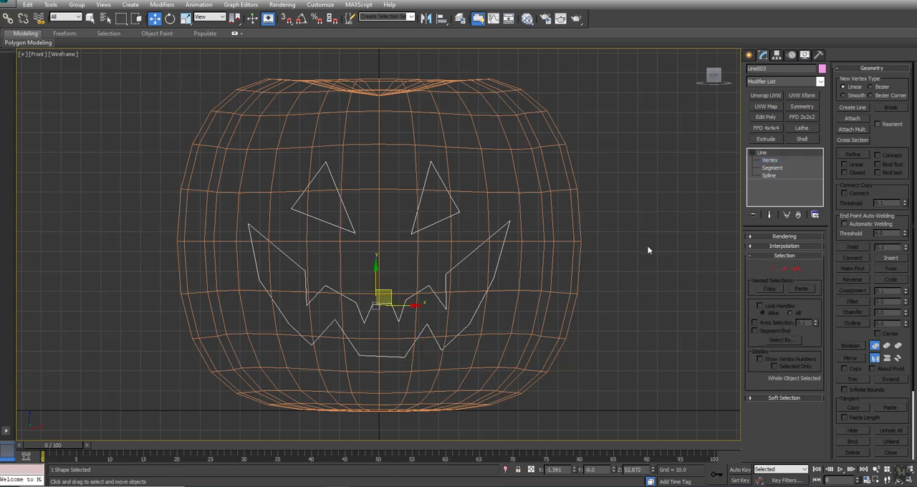
Step: Return to the four-viewport layout and extrude the face spline by an amount of 100
key("alt+w")
middle_click(630, 336)
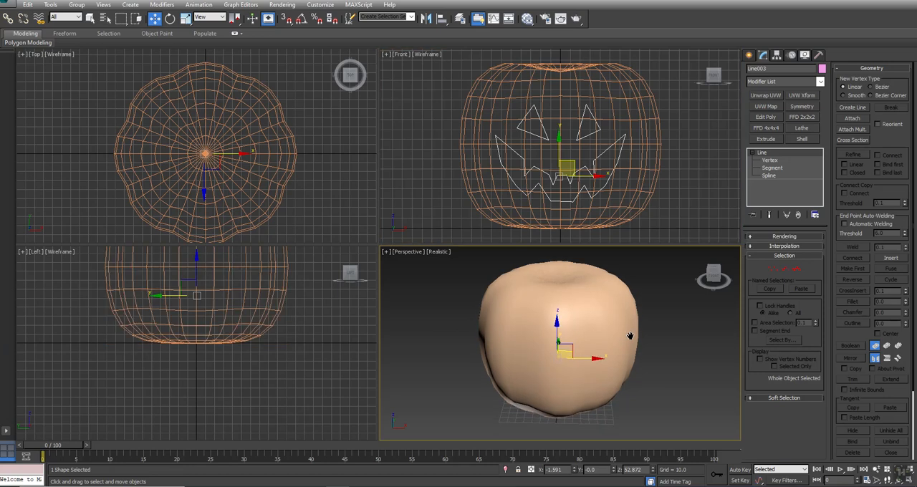
middle_click_drag(630, 336, 626, 345)
mouse_move(201, 149)
middle_mouse_down()
mouse_move(206, 111)
mouse_move(208, 148)
middle_mouse_up()
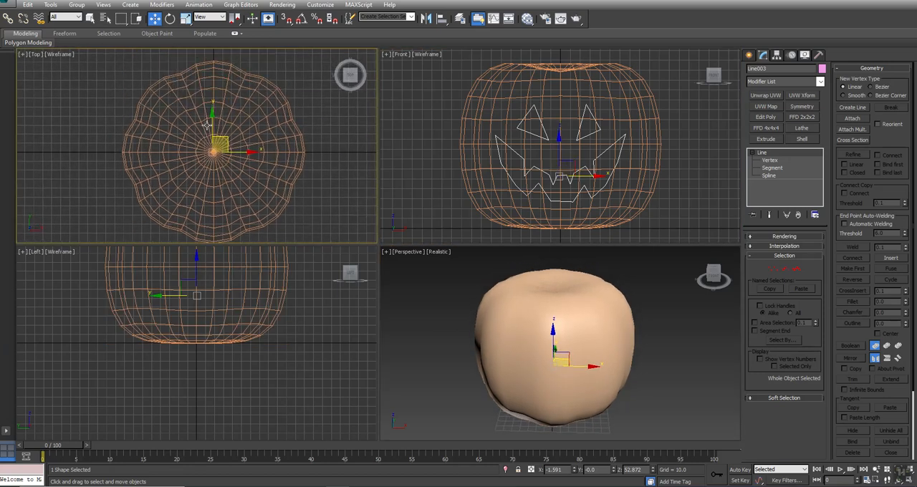
left_click(218, 144)
left_click(766, 139)
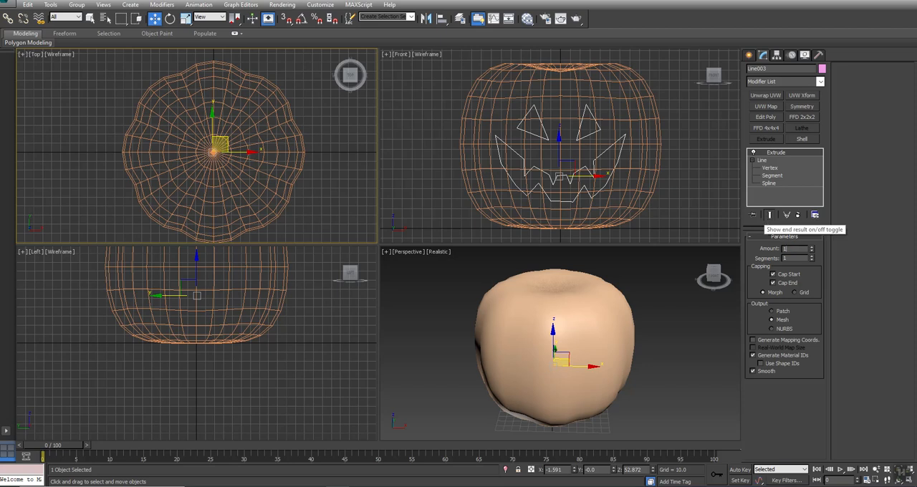
type("00")
key("Return")
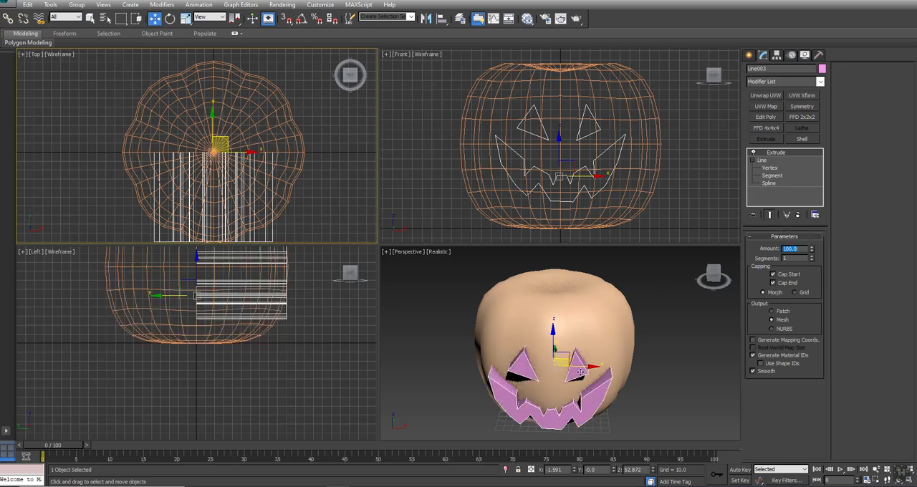
Step: Show edged faces in the perspective view, move the extruded face to about Y -6.14 and Z 59.8, and clear the selection
scroll(462, 372, "down", 3)
key("F4")
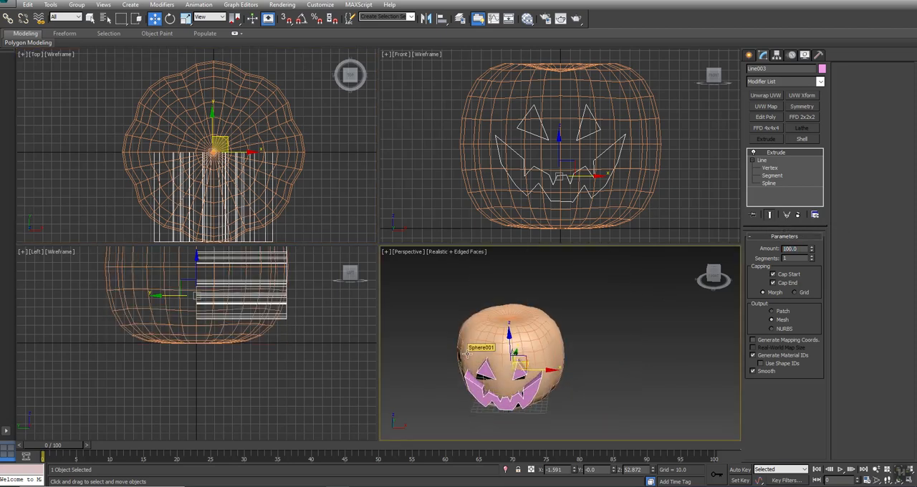
key("ctrl+r")
left_click_drag(563, 349, 595, 343)
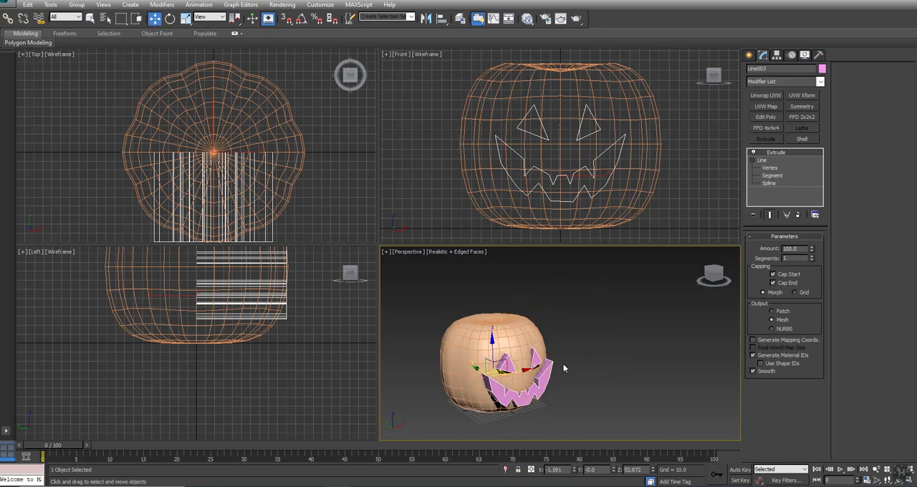
key("w")
scroll(615, 337, "up", 5)
scroll(615, 338, "down", 3)
middle_click_drag(615, 338, 523, 336, "alt")
mouse_move(545, 315)
left_mouse_down()
mouse_move(542, 302)
mouse_move(547, 308)
left_mouse_up()
middle_click_drag(547, 308, 523, 313, "alt")
left_click_drag(518, 318, 521, 319)
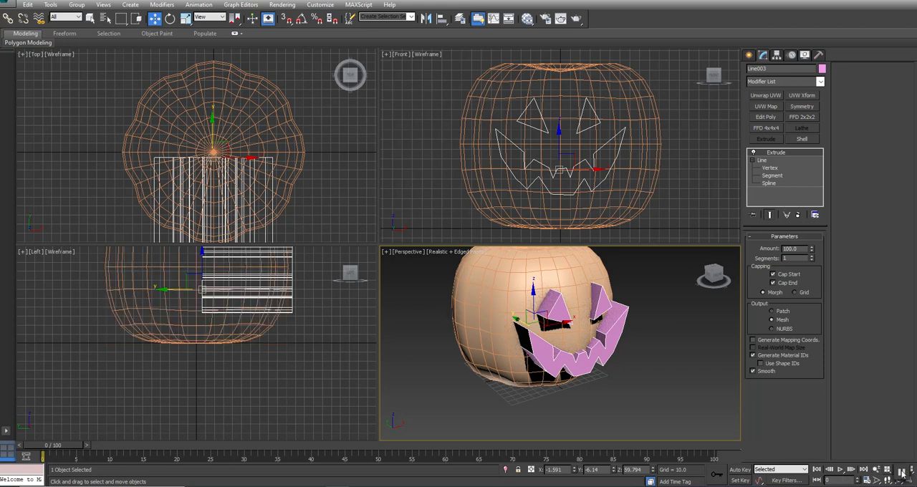
key("ctrl+d")
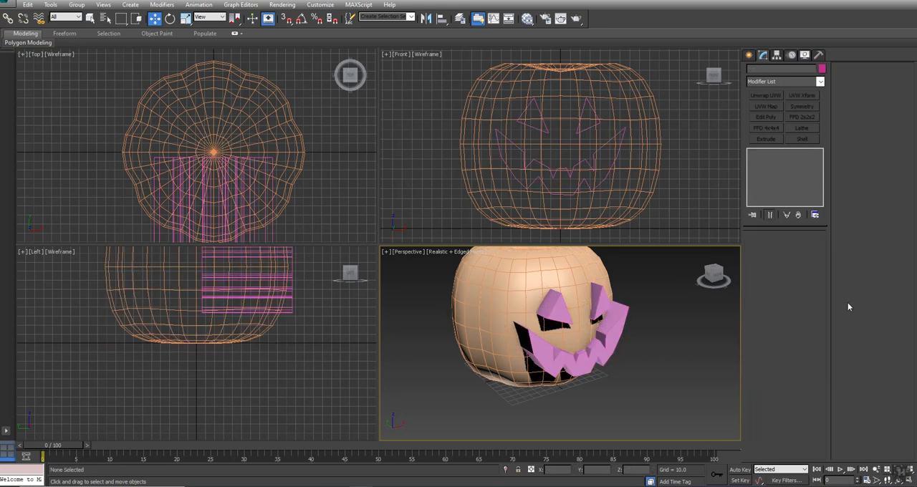
Step: Cut the extruded face out of the pumpkin body with a Boolean compound object using Subtraction (A-B)
left_click(504, 266)
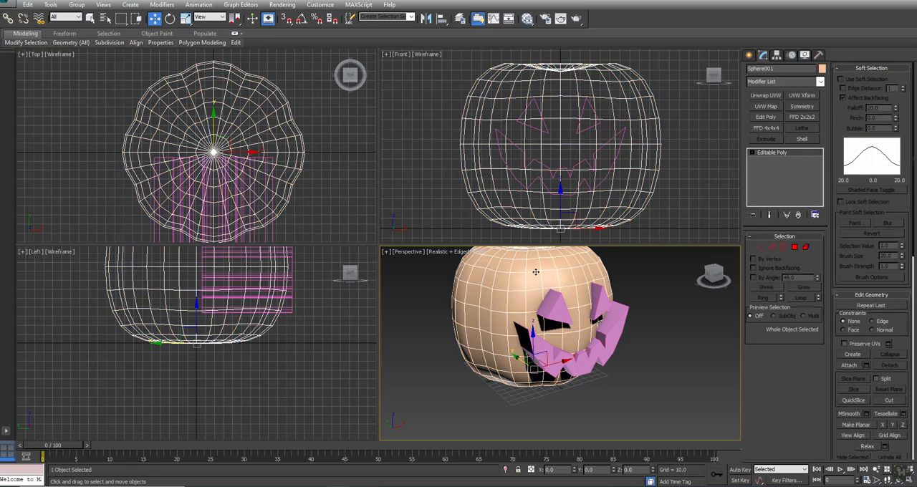
left_click(749, 56)
left_click(751, 70)
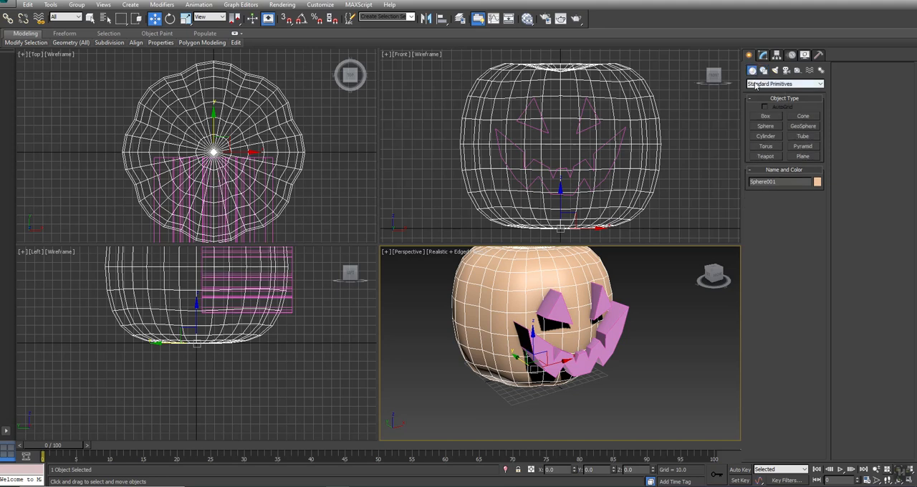
left_click(756, 85)
left_click(755, 105)
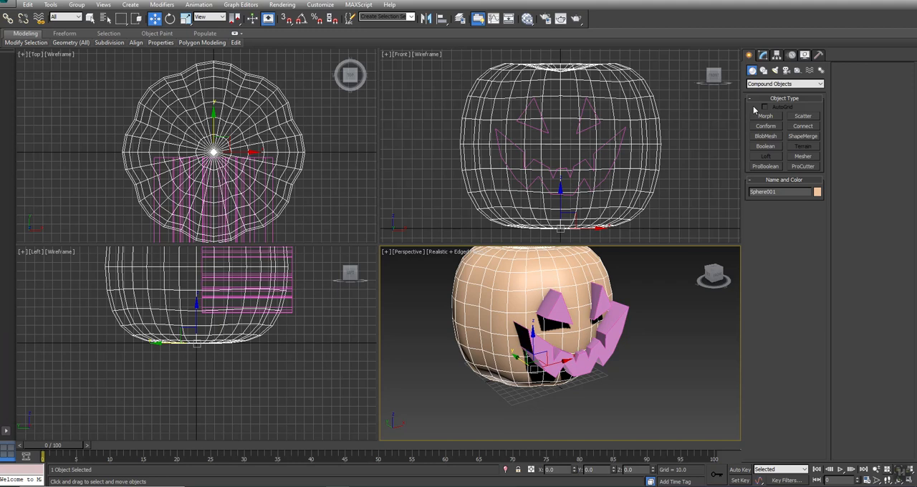
left_click(765, 147)
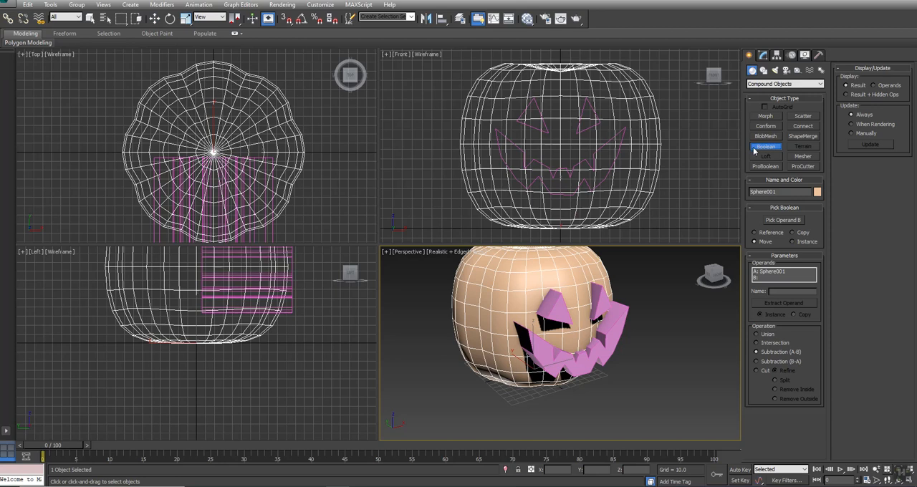
left_click(772, 220)
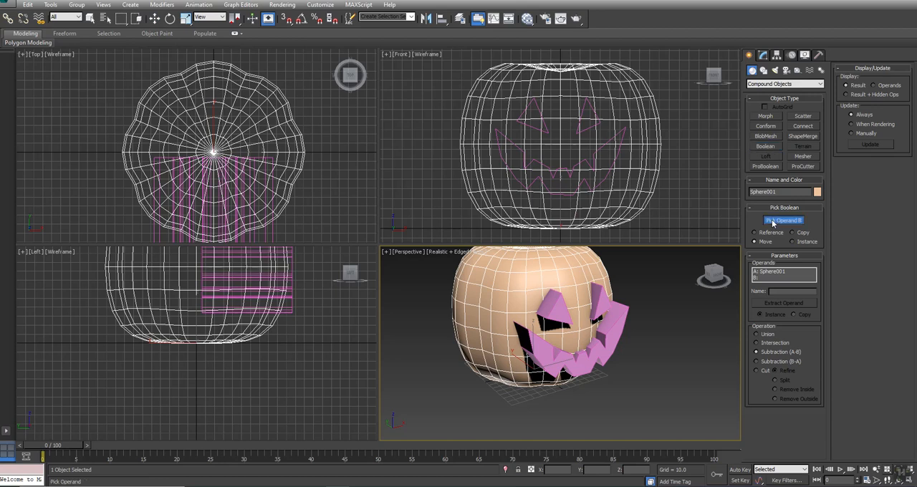
left_click(597, 295)
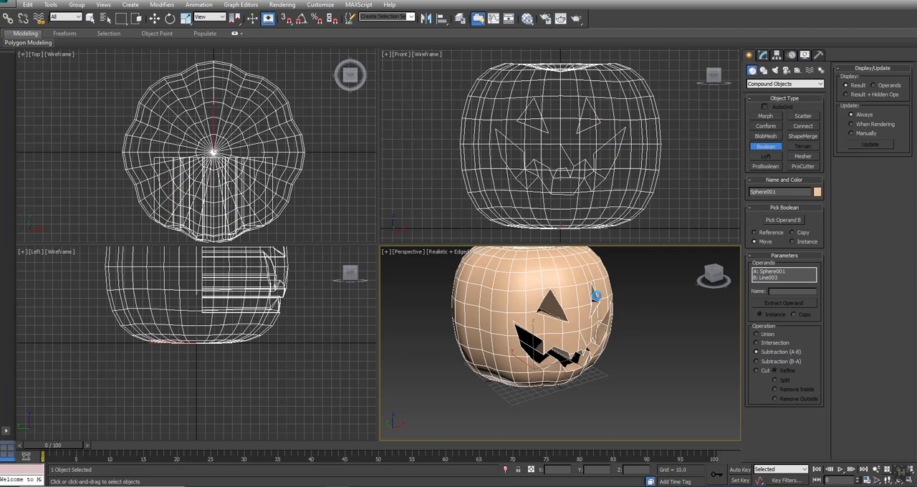
Step: Select operand B of the Boolean and raise the carved face on the pumpkin to about Z 69.3
middle_click_drag(648, 323, 639, 342, "alt")
middle_click_drag(584, 346, 509, 338, "alt")
left_click(763, 55)
left_click(752, 153)
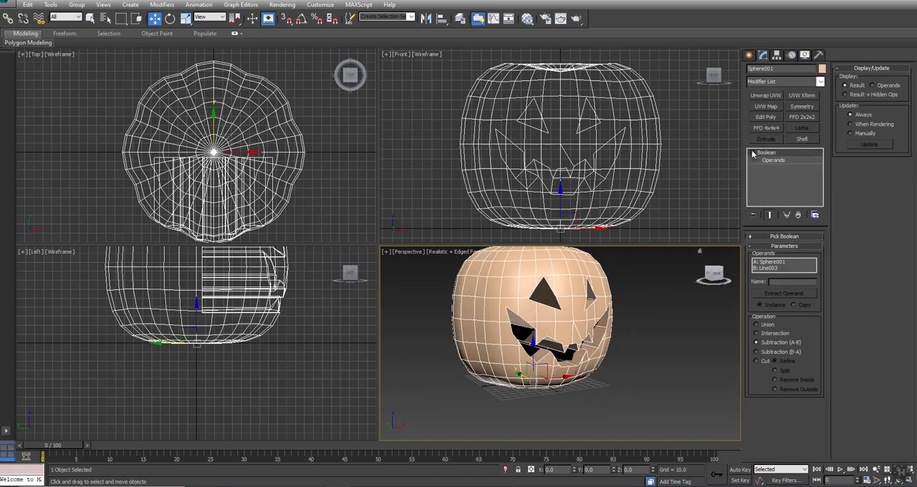
left_click(774, 161)
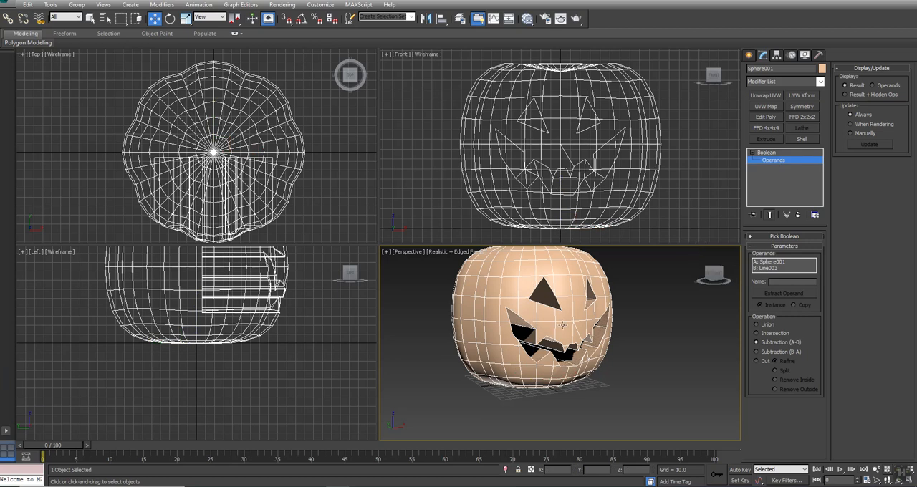
left_click(771, 268)
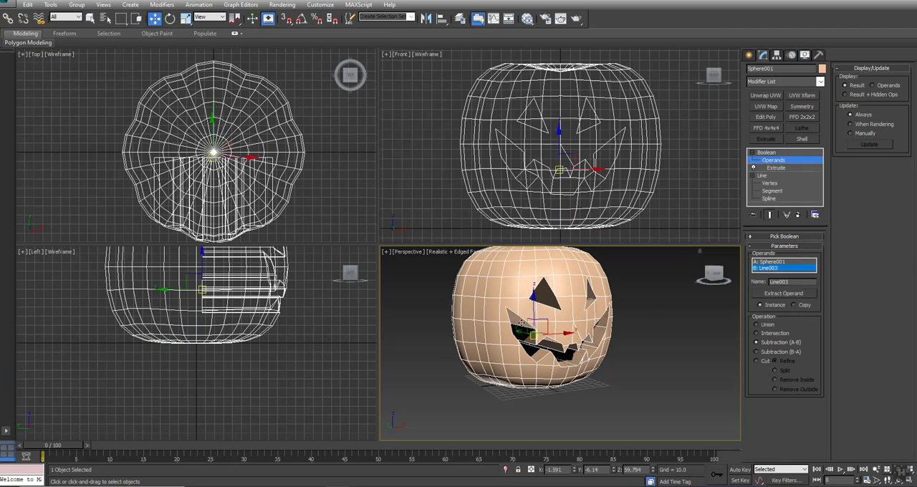
mouse_move(535, 310)
left_mouse_down()
mouse_move(536, 297)
mouse_move(536, 319)
mouse_move(535, 311)
left_mouse_up()
middle_click_drag(559, 329, 533, 331, "alt")
left_click_drag(547, 321, 535, 308)
mouse_move(537, 309)
middle_mouse_down("alt")
mouse_move(595, 305)
mouse_move(534, 306)
middle_mouse_up("alt")
left_click_drag(534, 306, 538, 303)
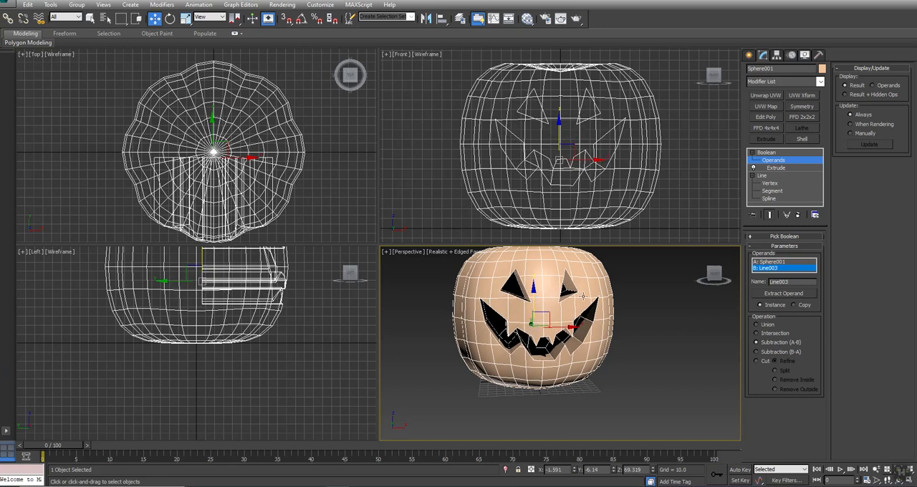
Step: Convert the Boolean result to an editable poly and delete the selected inner polygons of the eye and mouth cutouts
right_click(582, 293)
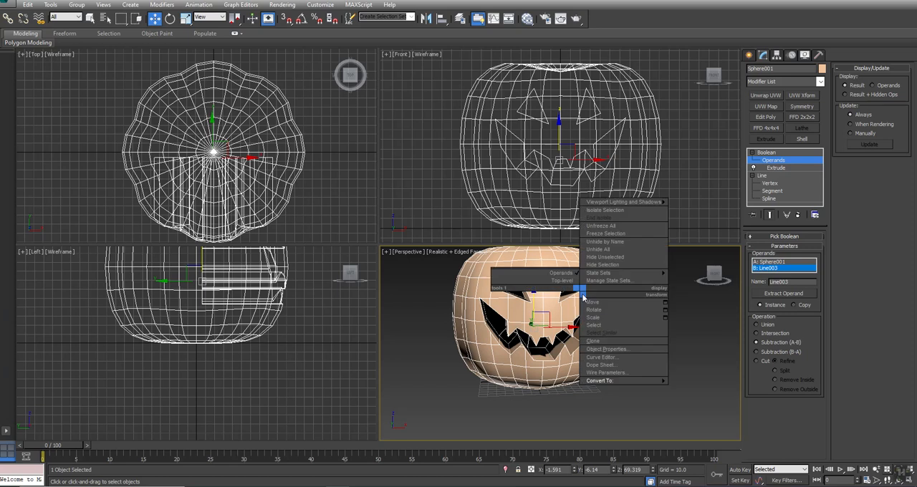
left_click(699, 389)
middle_click_drag(654, 292, 648, 311, "alt")
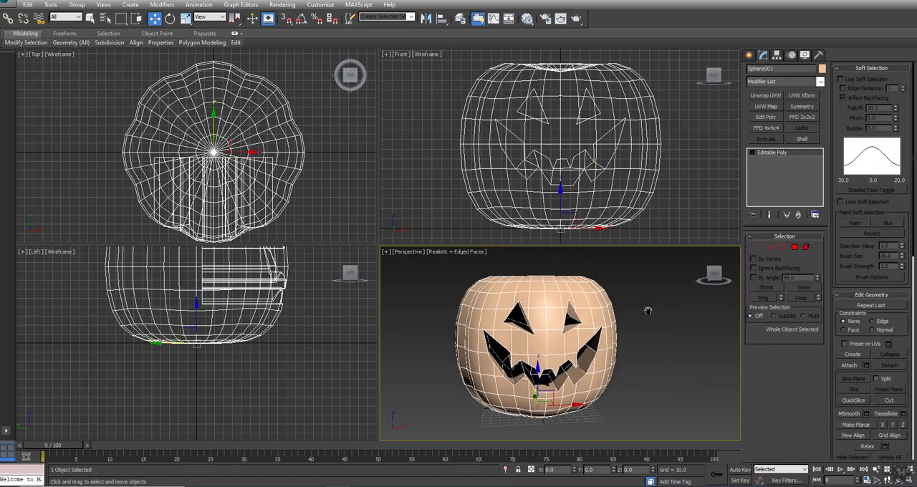
left_click(794, 248)
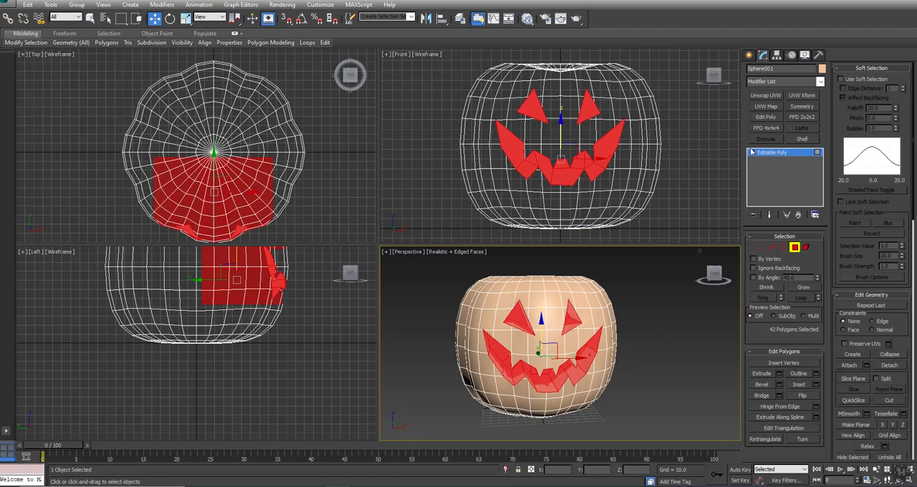
left_click(659, 348)
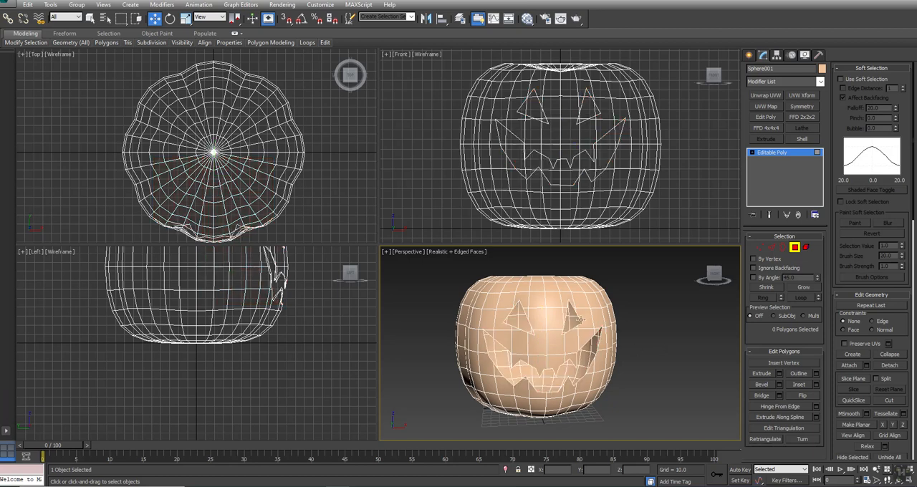
Step: Turn on Backface Cull for the pumpkin and return to its editable poly settings
left_click(806, 56)
left_click(863, 88)
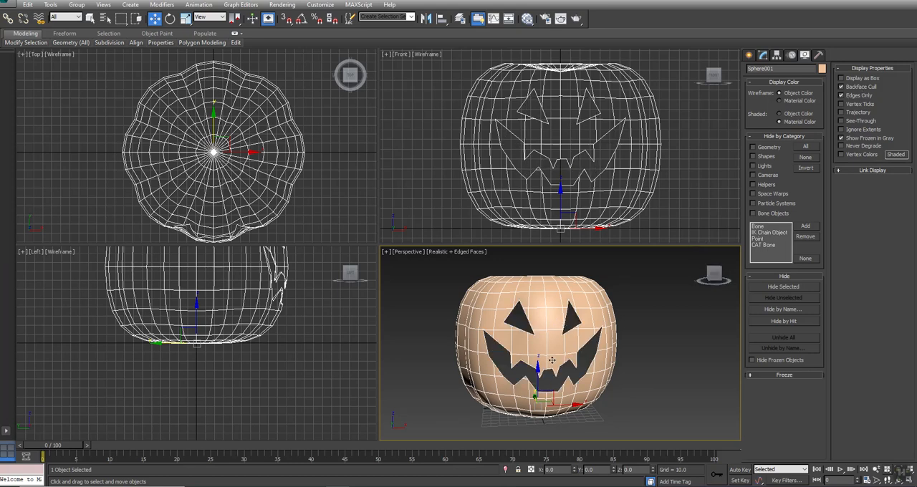
left_click(766, 56)
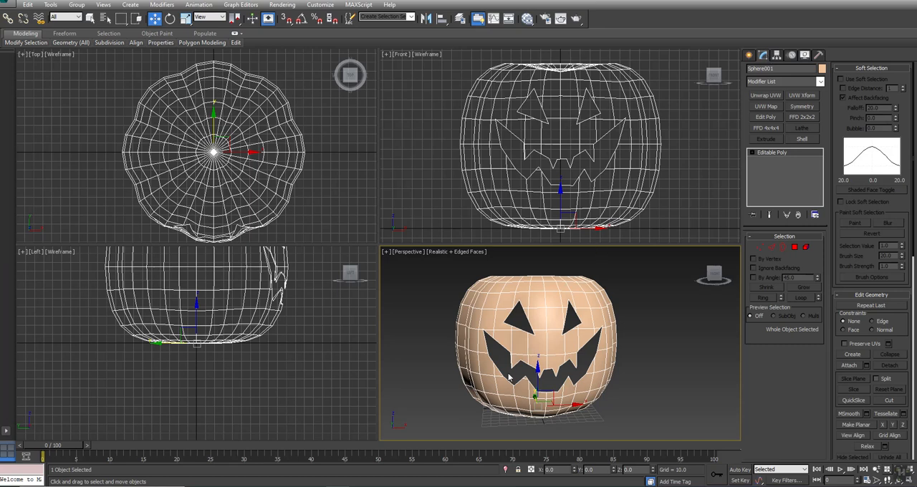
Step: Enter vertex editing with Ignore Backfacing on, and show the front view maximized and shaded around the eyes
scroll(593, 364, "up", 2)
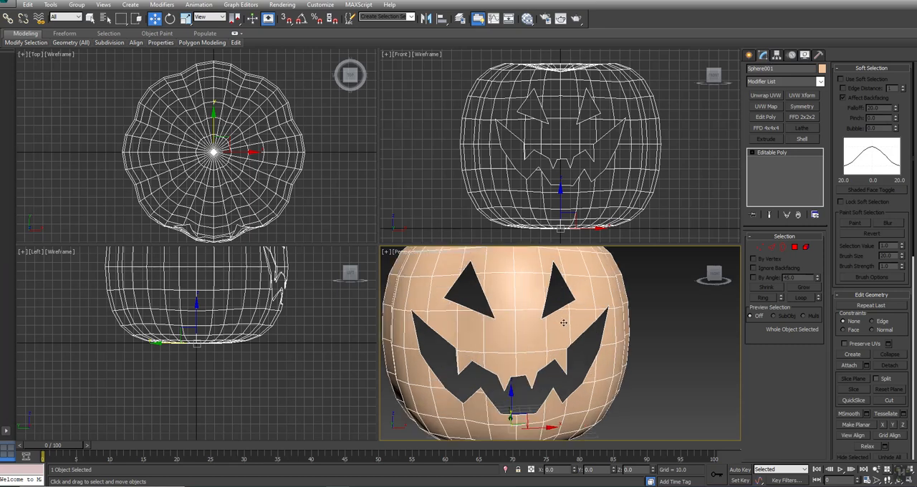
middle_click_drag(559, 318, 576, 342)
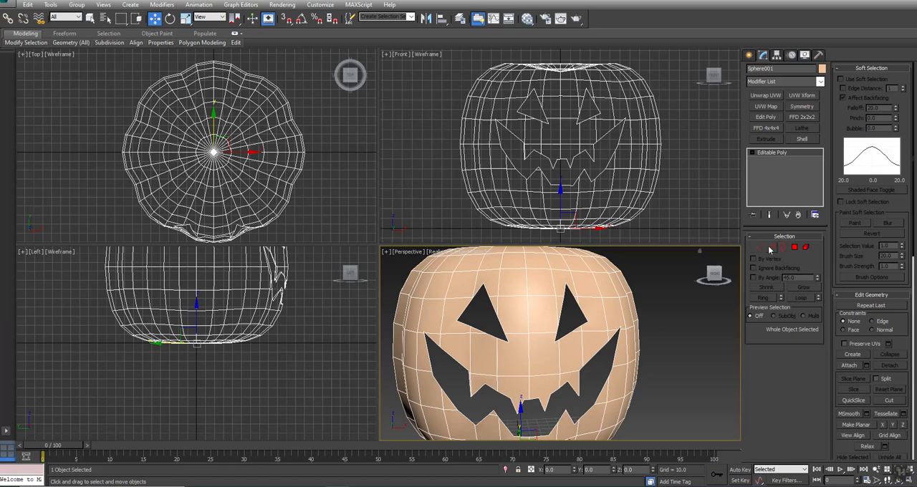
left_click(753, 153)
left_click(771, 160)
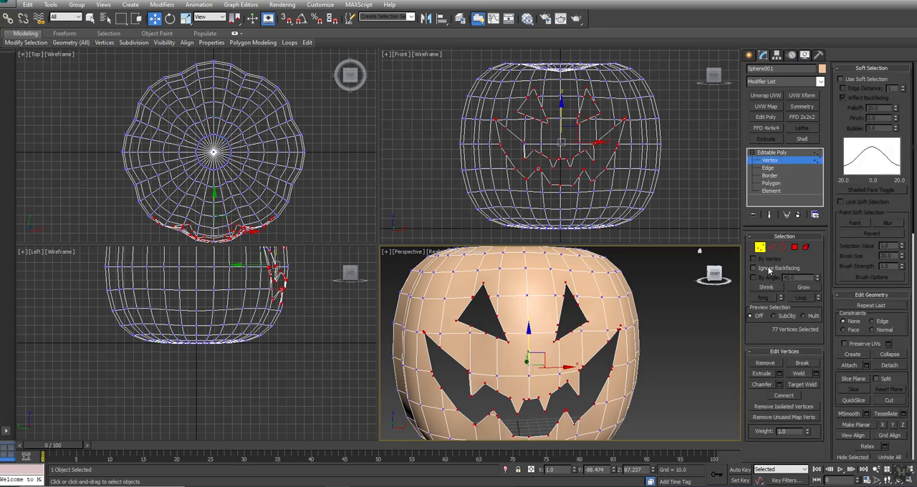
middle_click_drag(583, 151, 592, 181)
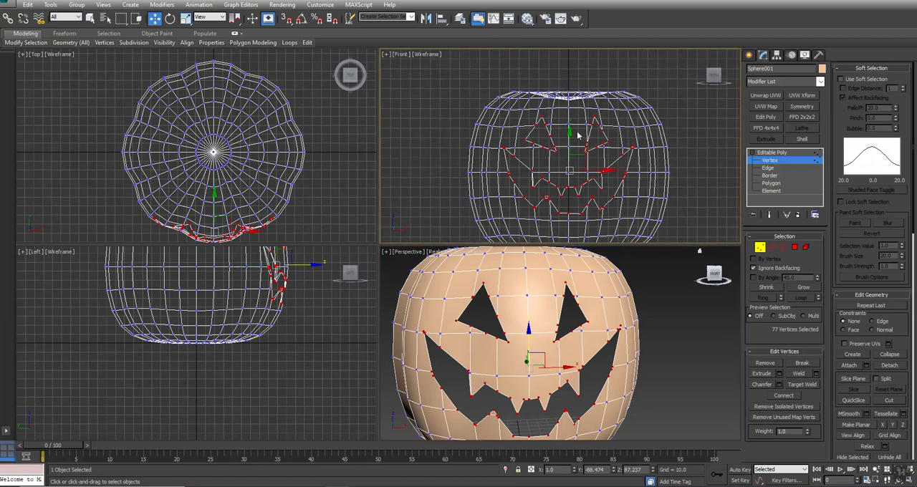
middle_click_drag(578, 134, 585, 113)
key("alt+w")
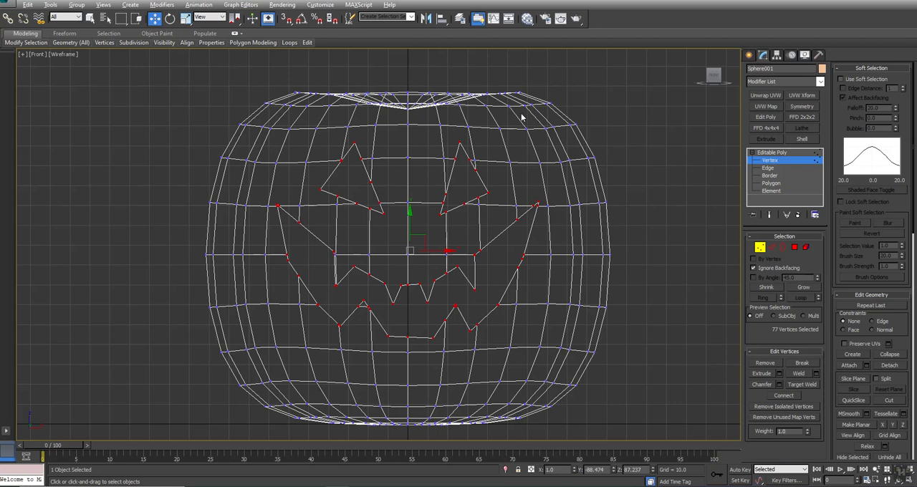
key("F3")
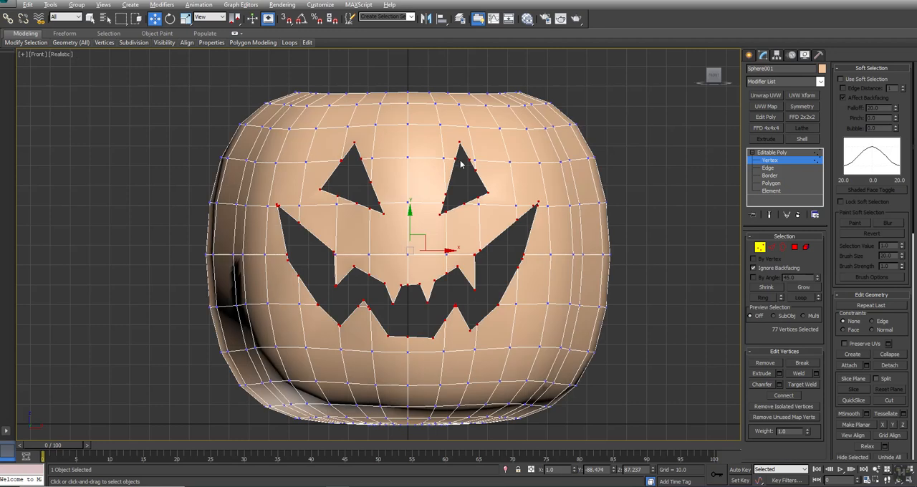
scroll(460, 164, "up", 5)
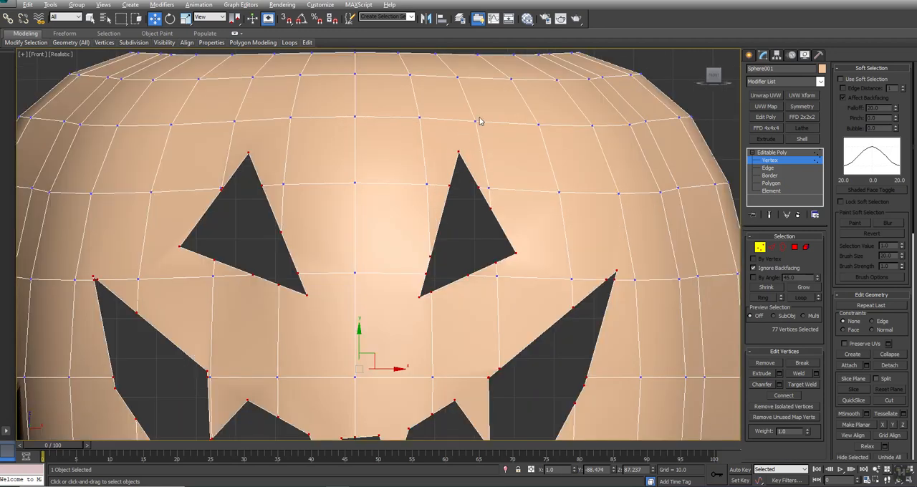
Step: Connect the top vertex of the pumpkin's right-hand eye to the two nearest mesh vertices above it
left_click_drag(489, 112, 445, 164)
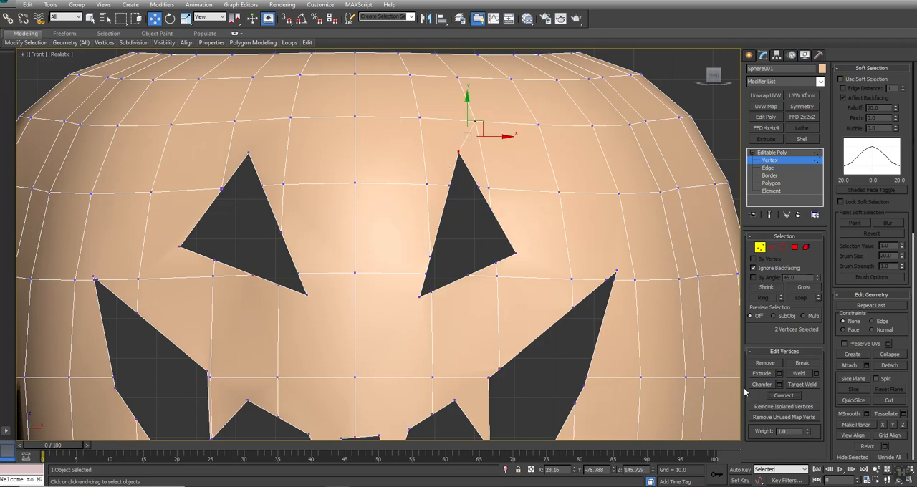
left_click_drag(402, 102, 464, 163)
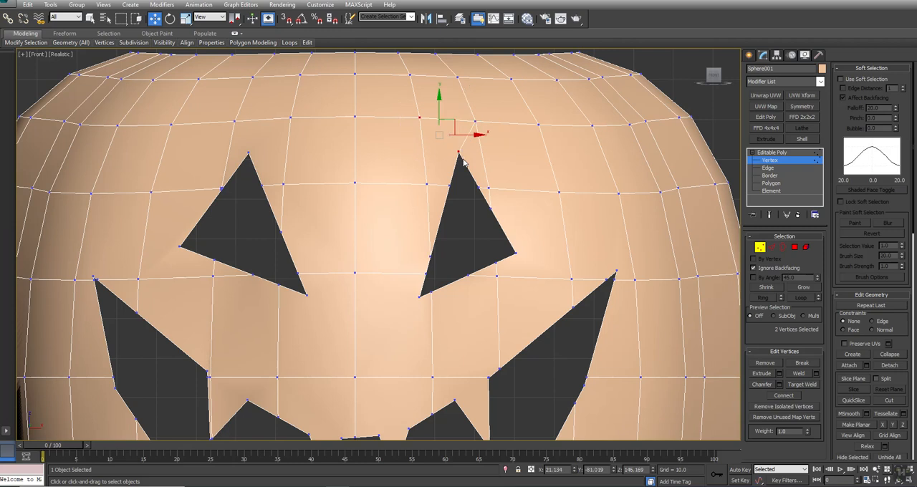
key("ctrl+shift+e")
Step: Collapse the short edge on the right-hand eye's outer side and target-weld the adjacent mesh vertex onto the merged eye vertex
key("2")
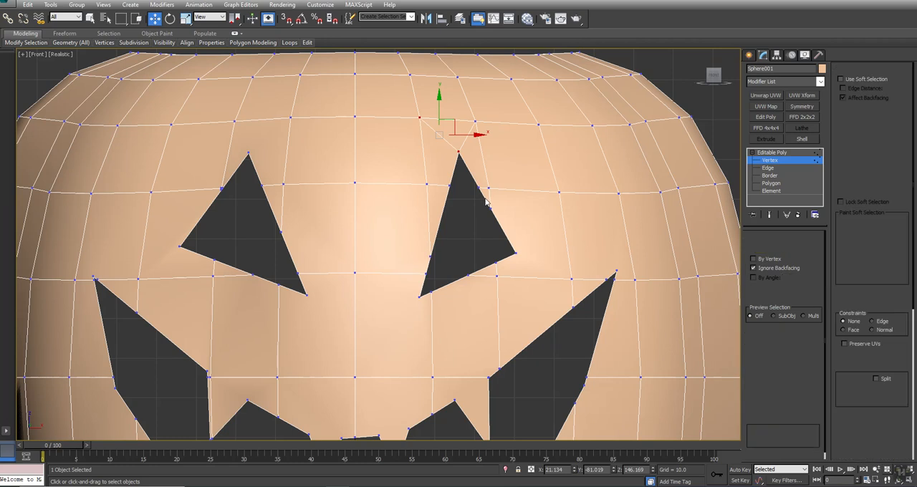
left_click(484, 195)
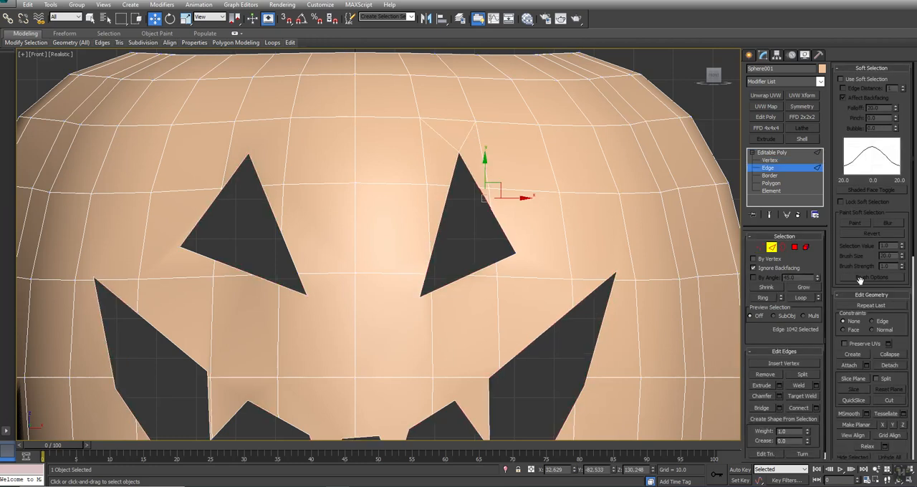
left_click(895, 356)
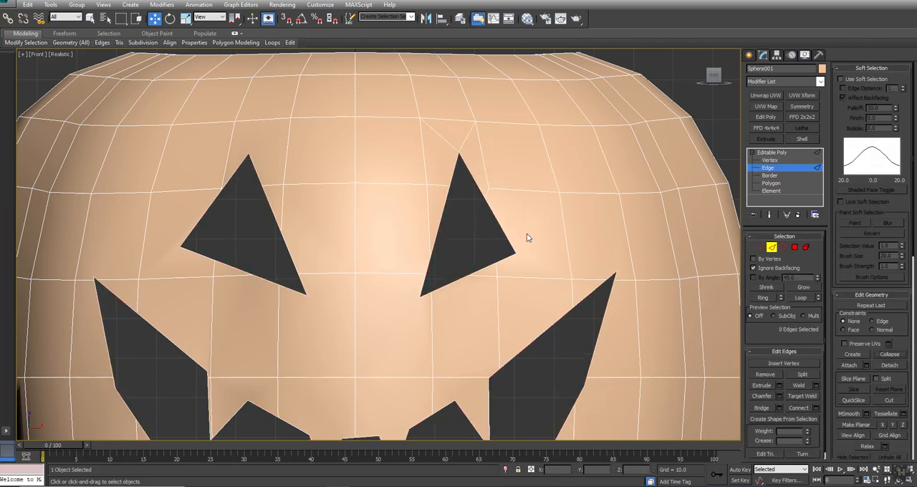
key("1")
left_click(803, 385)
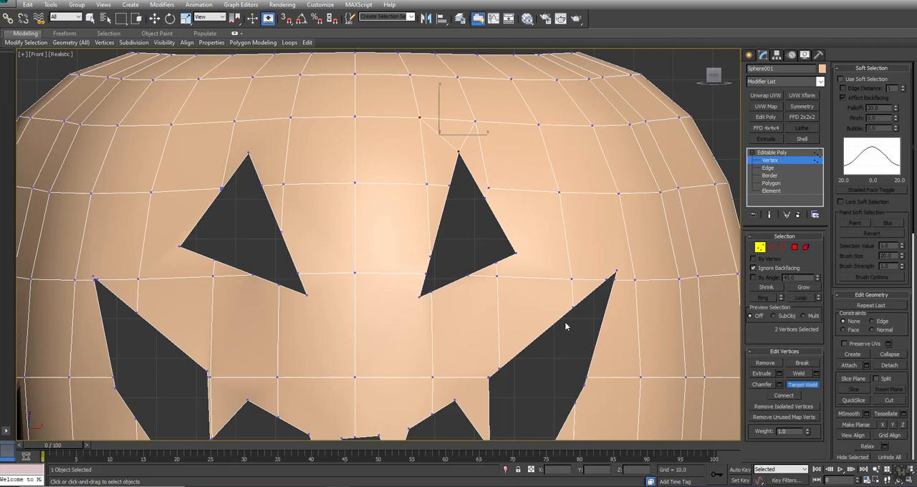
left_click(489, 188)
left_click(484, 198)
right_click(462, 233)
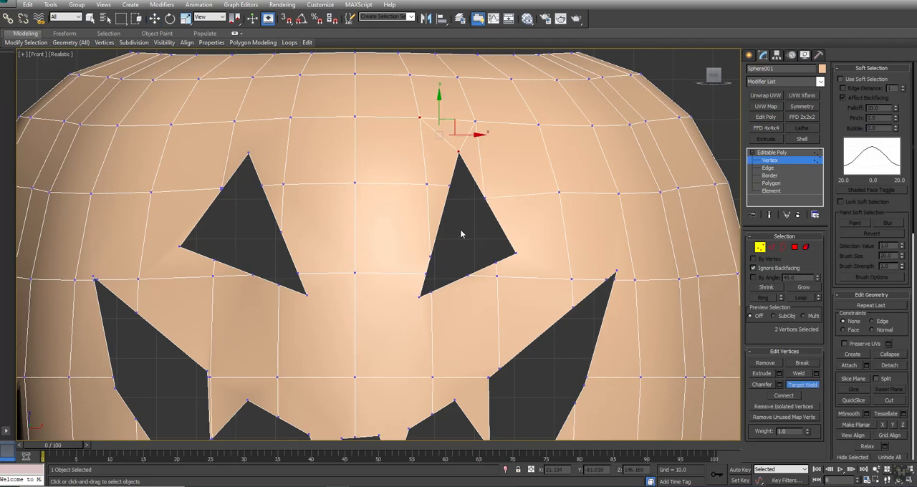
Step: Connect the right-hand eye's outer corner to the nearest mesh vertex and collapse the short edges at the mouth's right-hand upper corner
left_click_drag(512, 249, 589, 294)
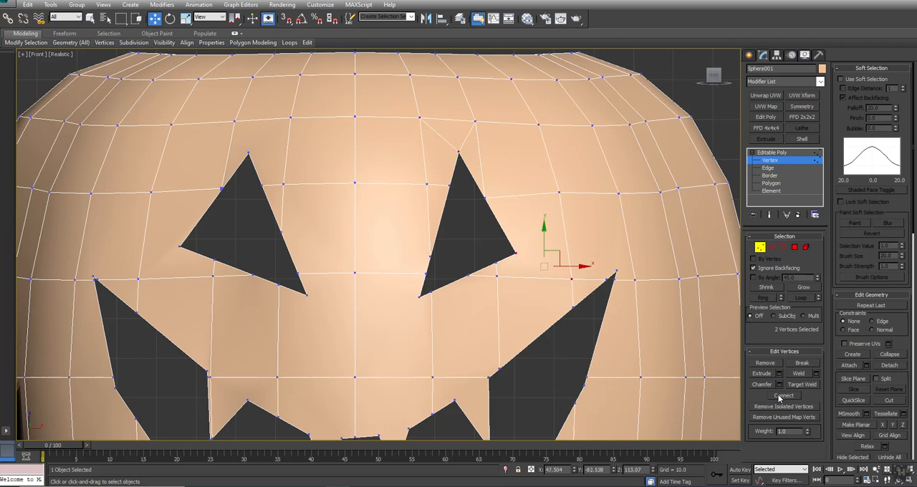
left_click_drag(608, 274, 631, 180)
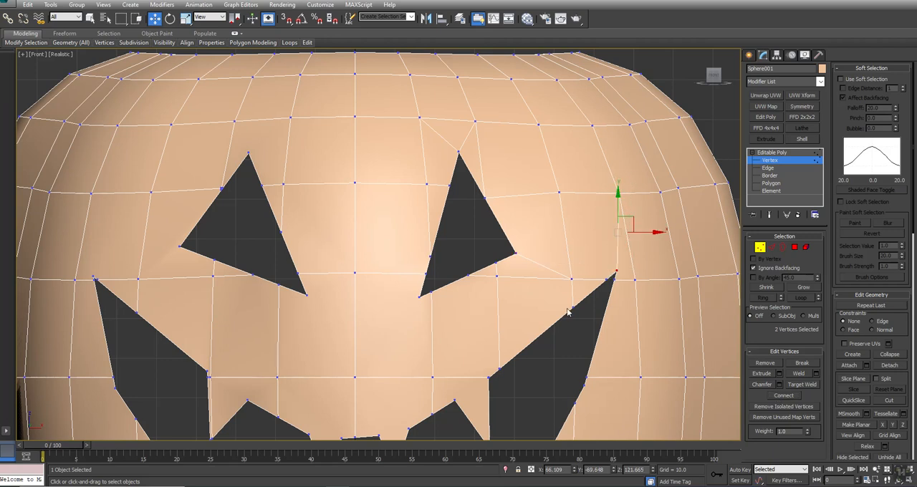
left_click_drag(551, 181, 590, 224)
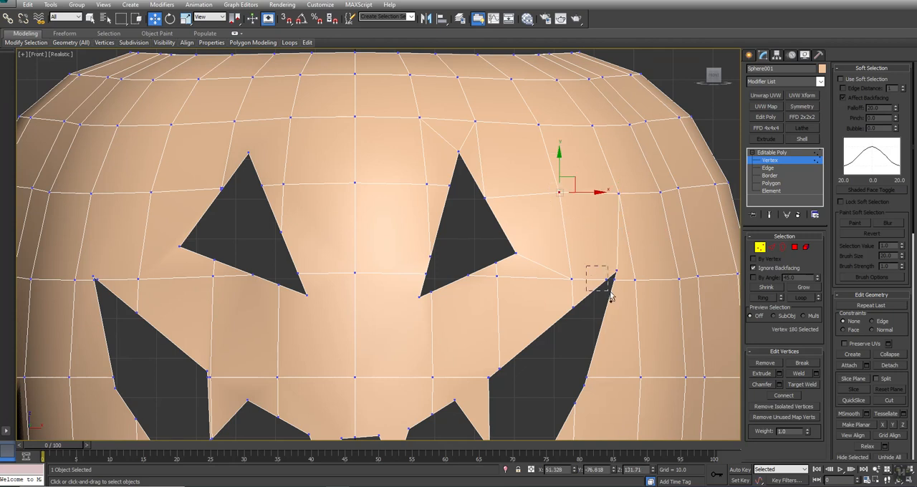
left_click(609, 282, "ctrl")
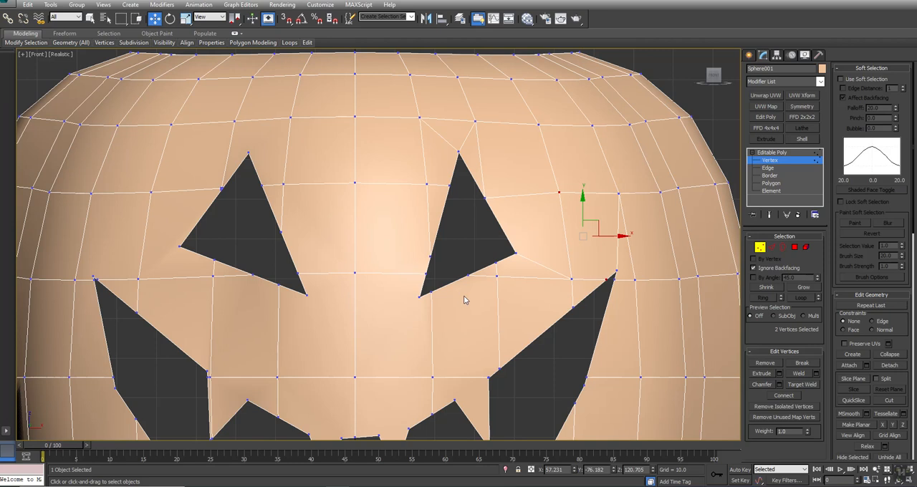
key("2")
left_click(612, 278)
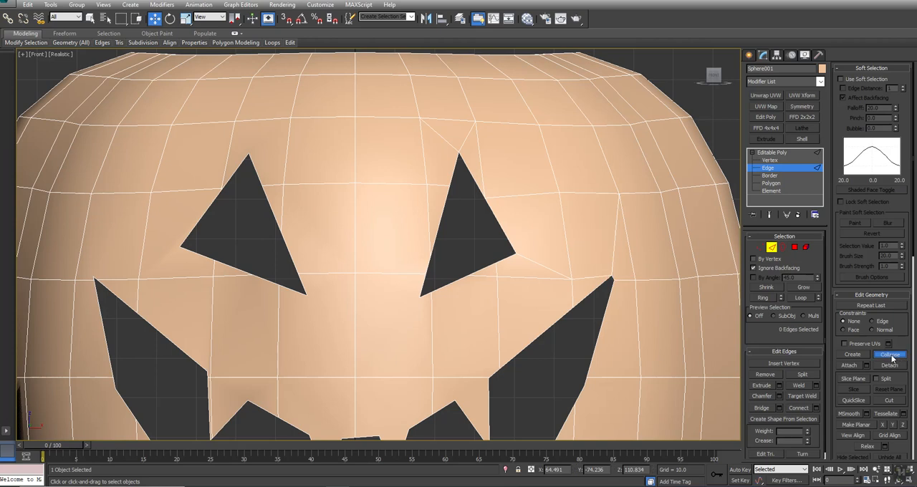
left_click(614, 277)
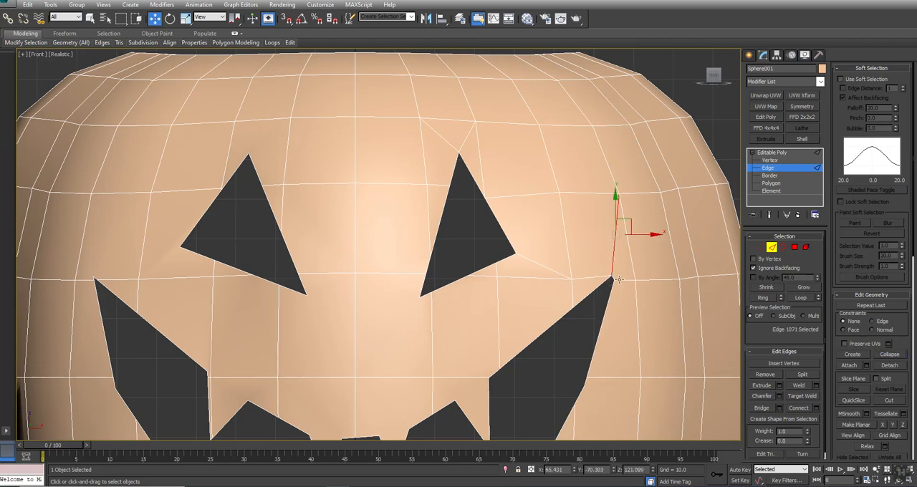
scroll(613, 278, "up", 2)
left_click(613, 278)
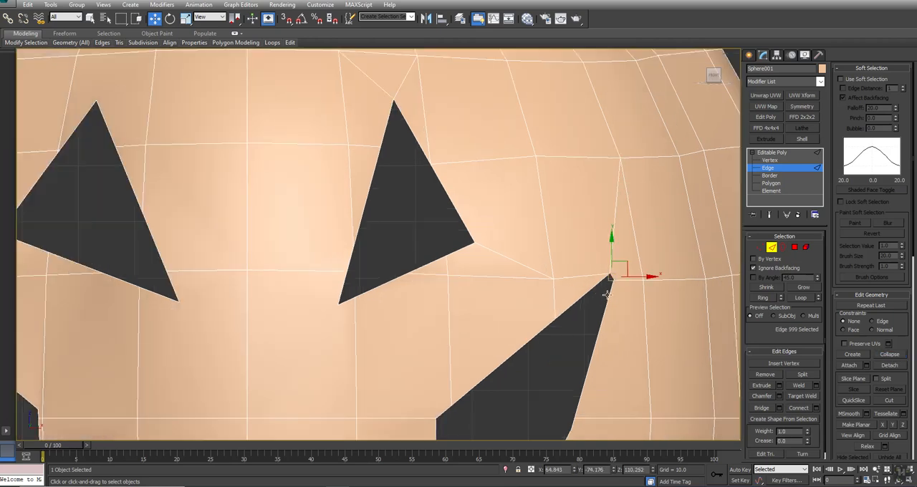
left_click(584, 296)
scroll(585, 296, "down", 5)
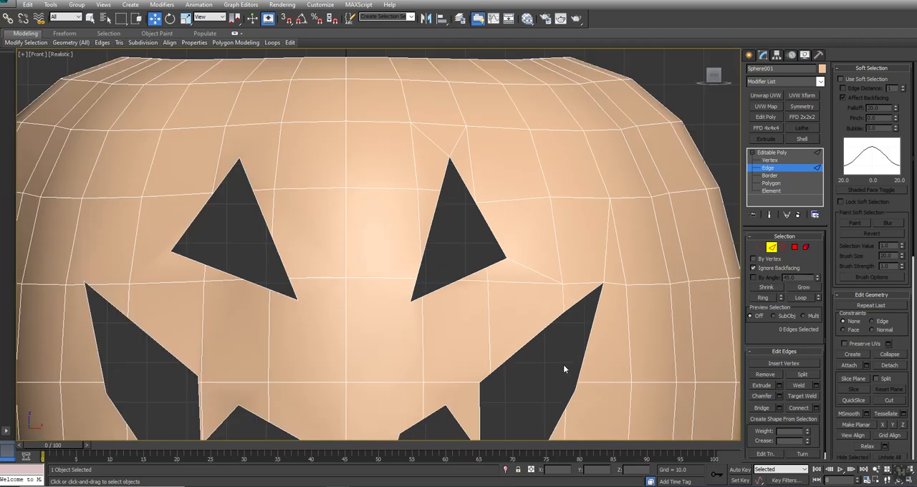
Step: Collapse the upper mouth outline edge below the right-hand eye and the edge at the right-hand upper notch's peak
scroll(563, 366, "up", 2)
left_click(524, 321)
scroll(524, 319, "up", 4)
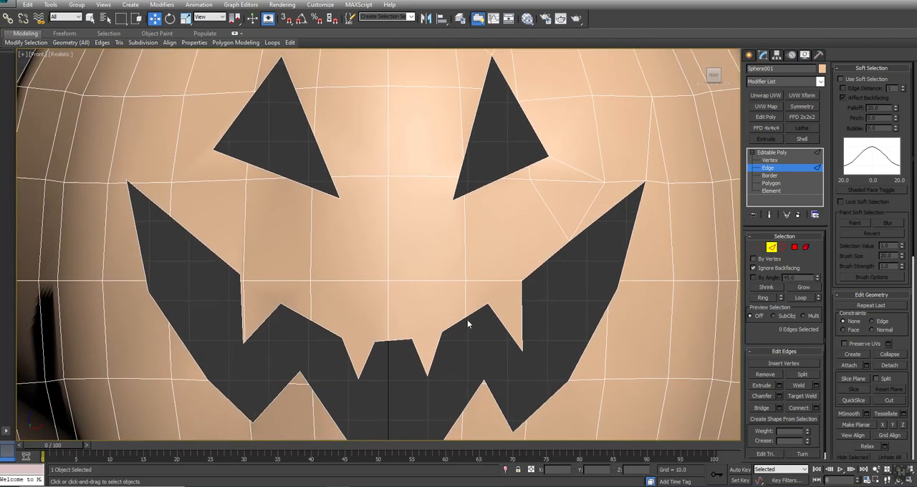
left_click(474, 312)
key("ctrl+alt+c")
Step: Connect the two base vertices of each small upper tooth in the middle of the mouth
key("1")
left_click_drag(450, 321, 396, 362)
left_click(790, 399)
left_click_drag(329, 318, 376, 354)
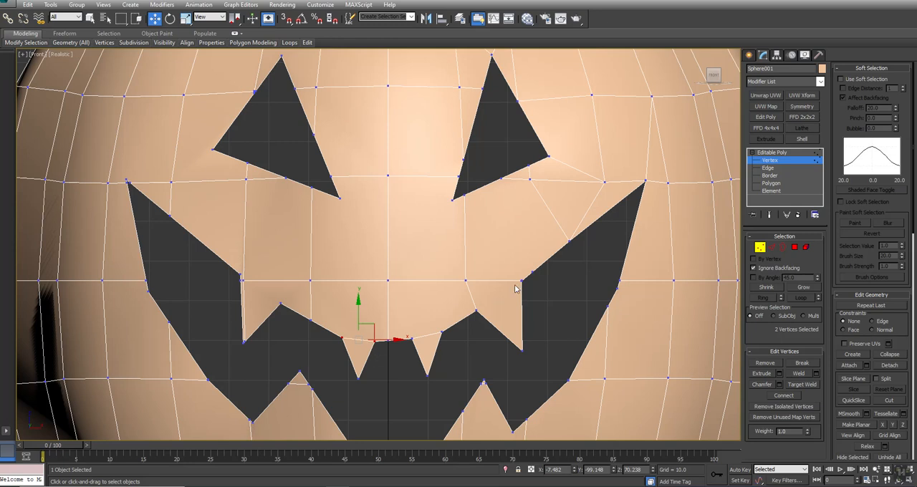
Step: Connect the base vertices of the right-hand large upper tooth and remove the extra vertex just above its outer base
left_click_drag(528, 273, 473, 325)
left_click(785, 397)
left_click_drag(541, 260, 528, 281)
left_click(765, 363)
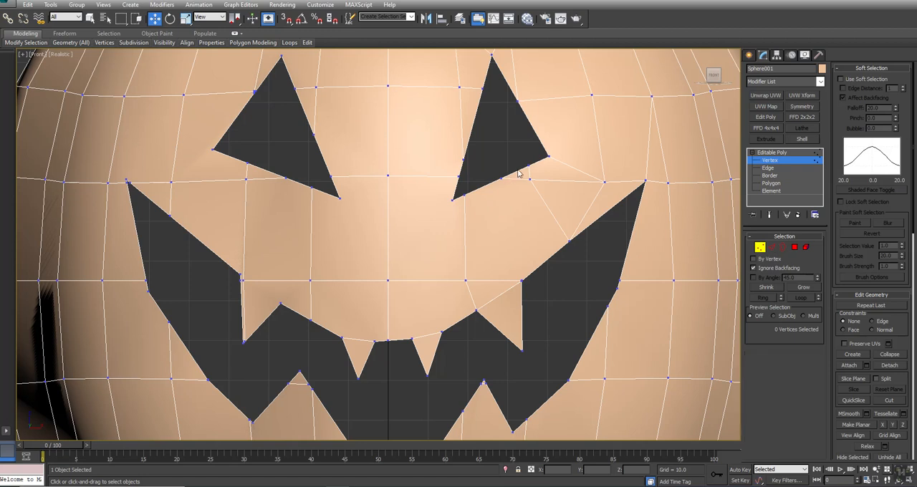
Step: Collapse the short edges on the lower and inner sides of the right-hand eye
key("2")
left_click(515, 172)
left_click(890, 354)
key("1")
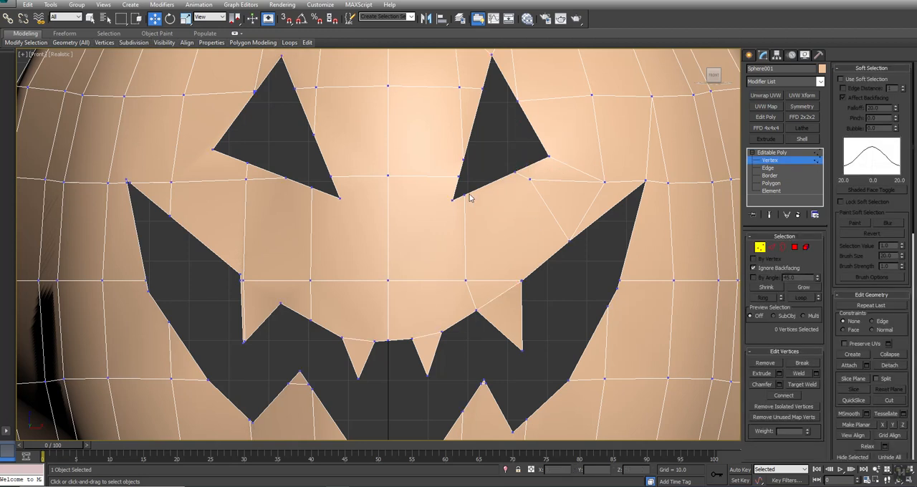
key("2")
left_click(462, 170)
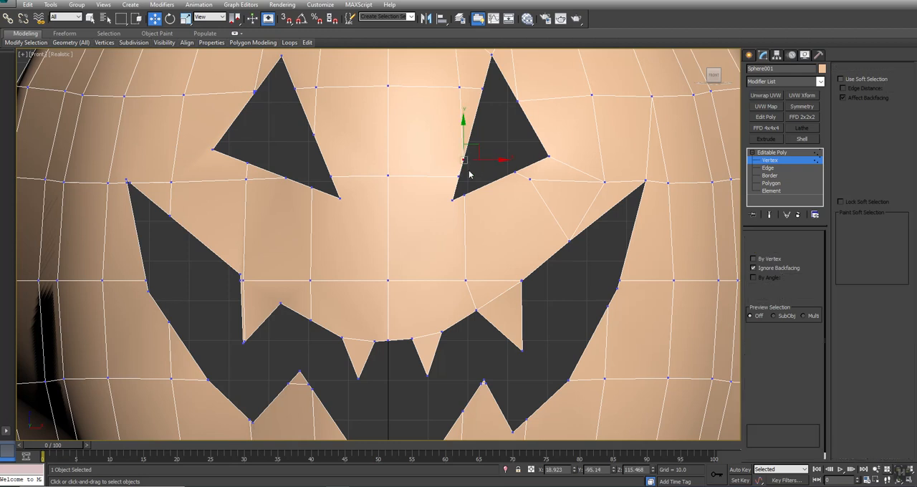
left_click(904, 356)
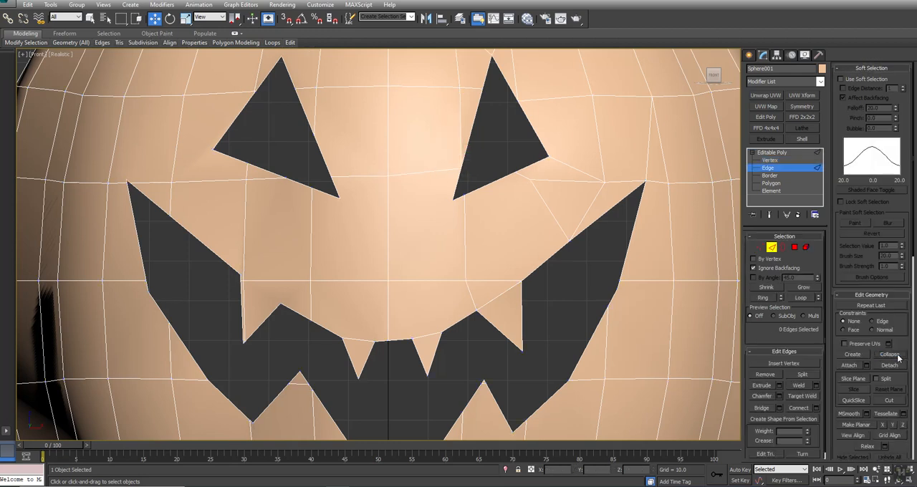
Step: Collapse the short edge on the inner side of the left-hand eye
left_click(322, 155)
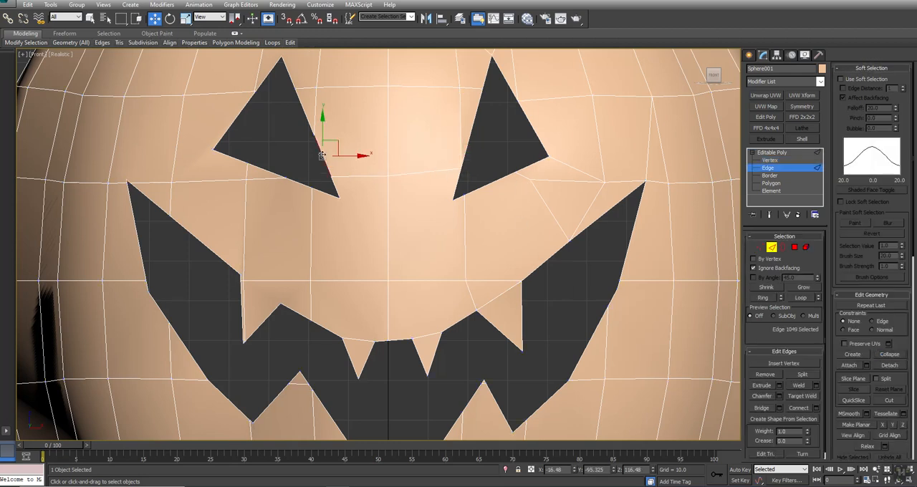
left_click(331, 193)
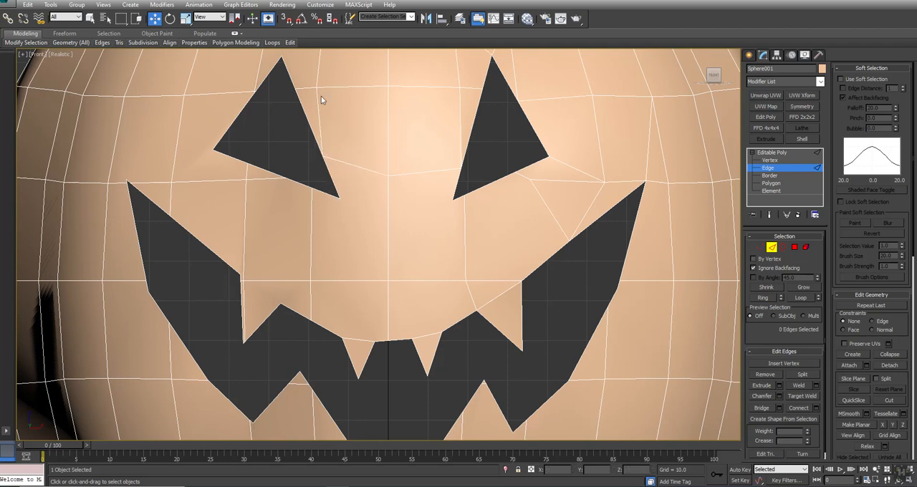
middle_click_drag(284, 91, 349, 142)
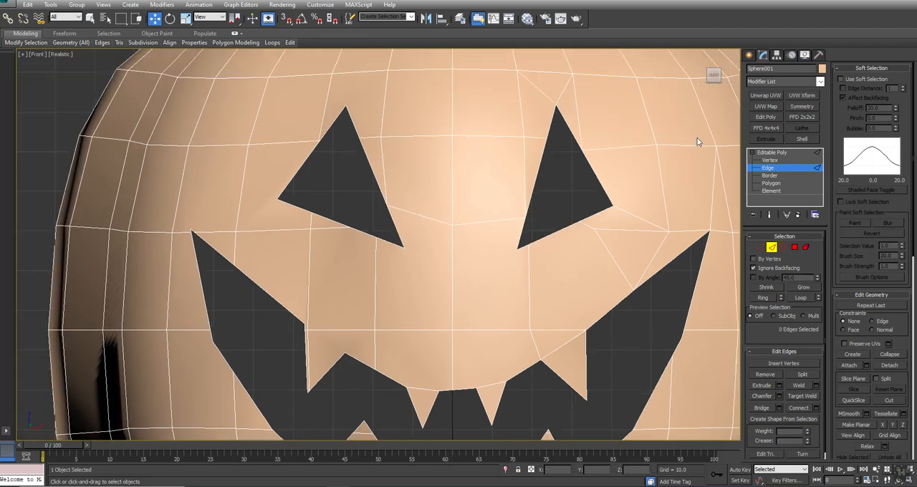
Step: Turn off Edges Only for the pumpkin to show its hidden triangulation edges and return to vertex editing
left_click(805, 55)
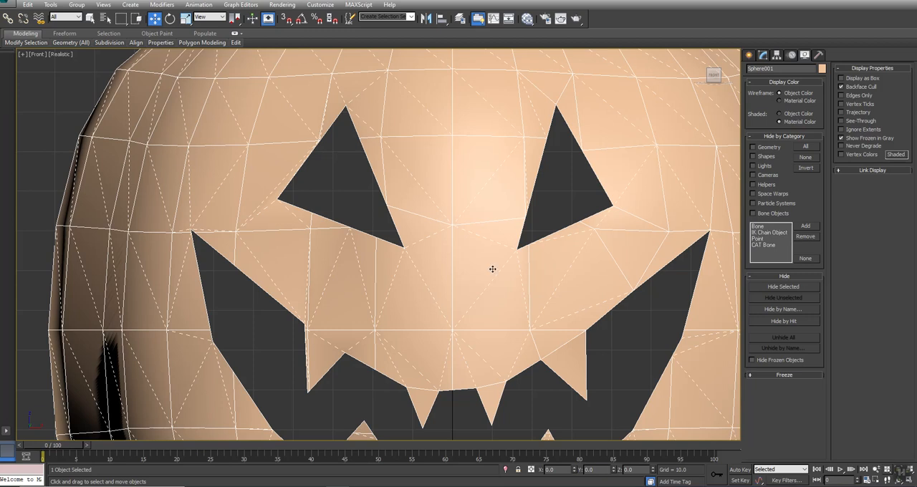
middle_click_drag(452, 357, 444, 139)
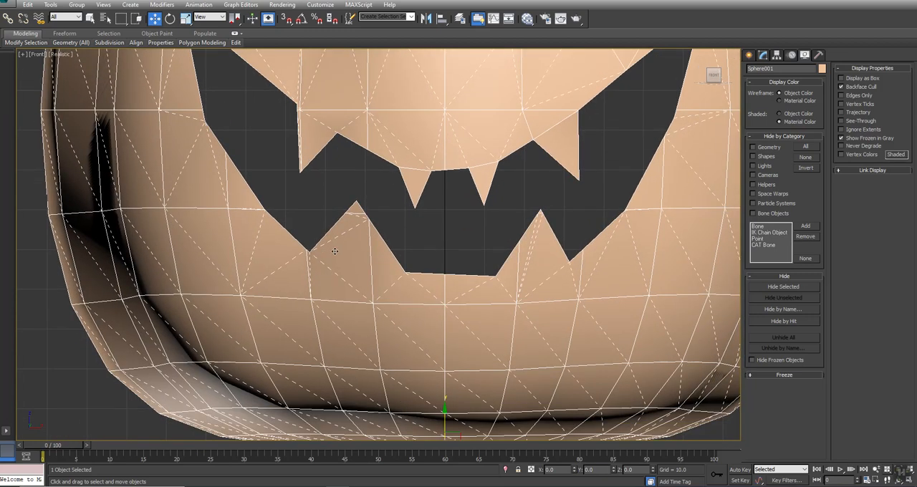
left_click(762, 55)
left_click(760, 247)
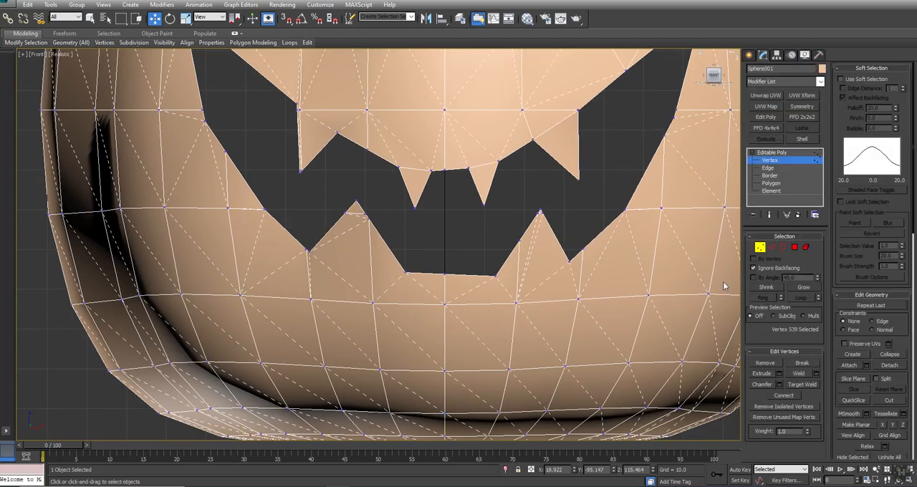
Step: Target-weld the two adjacent vertices at the bottom of the mouth's left-hand lower notch
left_click(802, 385)
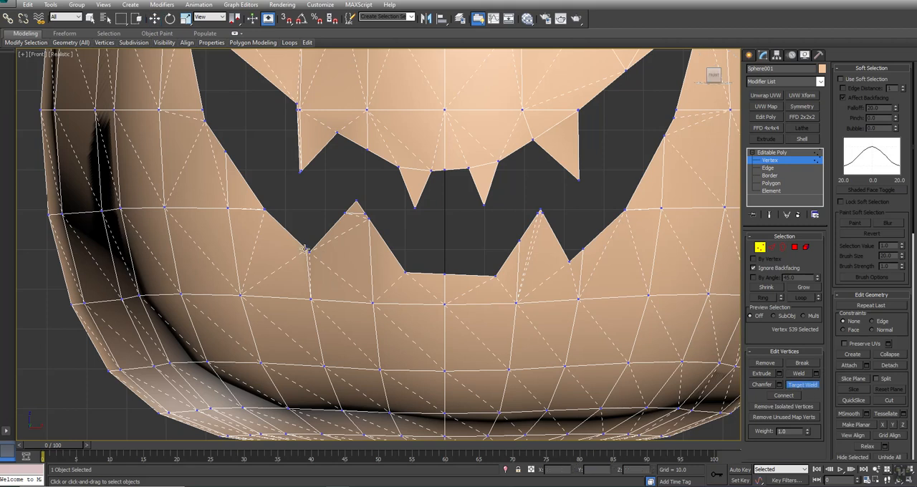
left_click_drag(305, 249, 309, 252)
key("w")
Step: Connect the corner vertices along the mouth's lower outline to the nearest vertices in the mesh row below
left_click(310, 251)
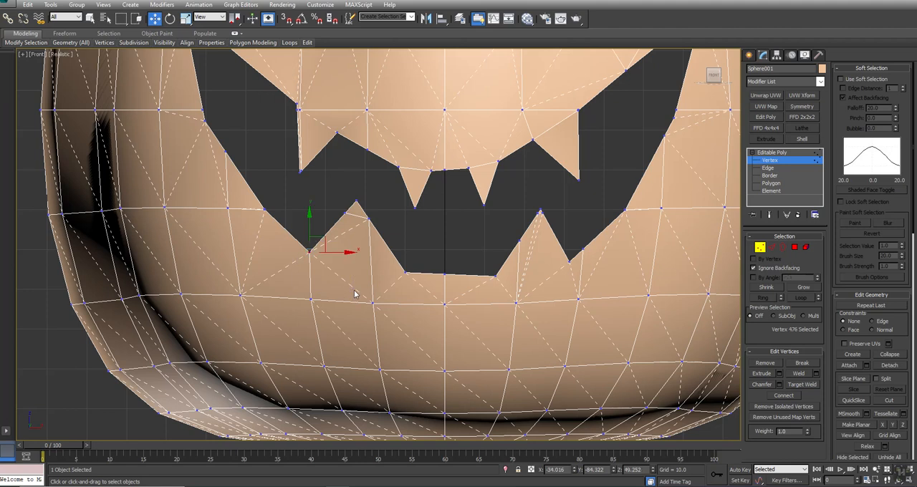
left_click(373, 303, "ctrl")
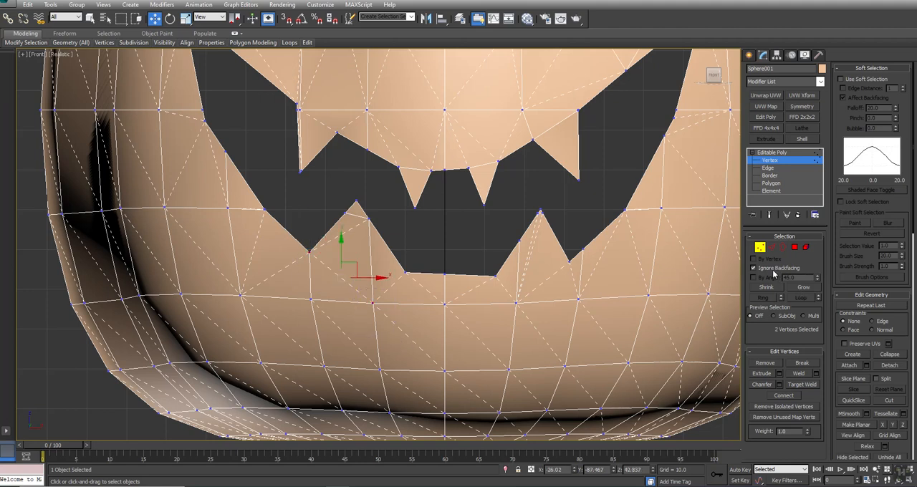
left_click(784, 396)
left_click_drag(409, 270, 364, 314)
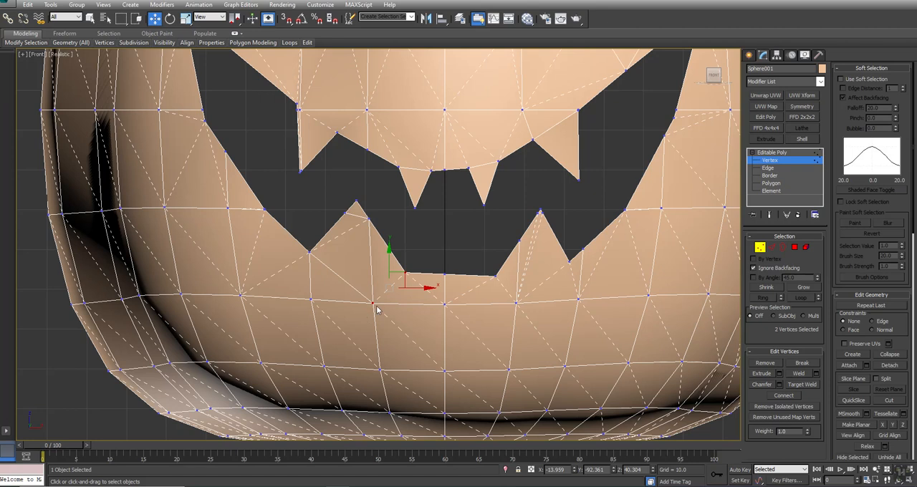
left_click_drag(400, 258, 500, 319)
left_click_drag(493, 264, 522, 318)
left_click_drag(564, 254, 571, 275)
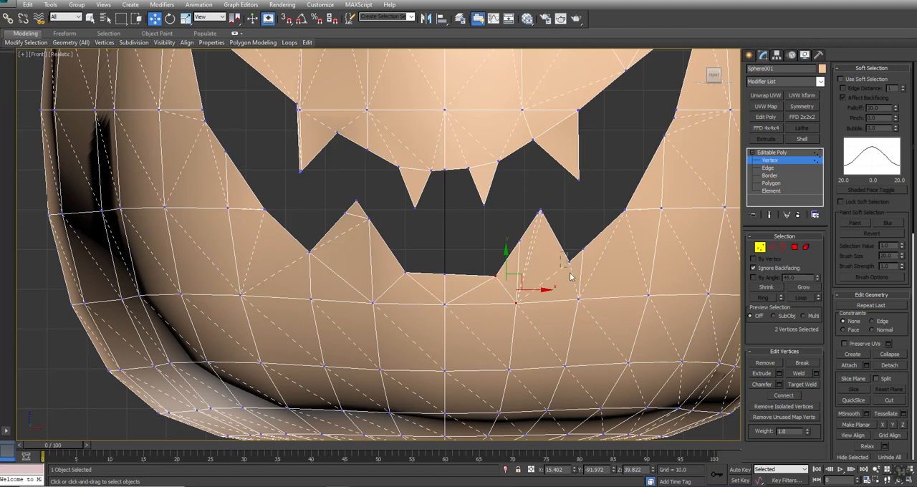
left_click_drag(593, 314, 595, 316)
Step: Collapse the doubled vertices on the right-hand side of the mouth's lower outline into one
left_click_drag(620, 208, 651, 307)
scroll(690, 150, "up", 5)
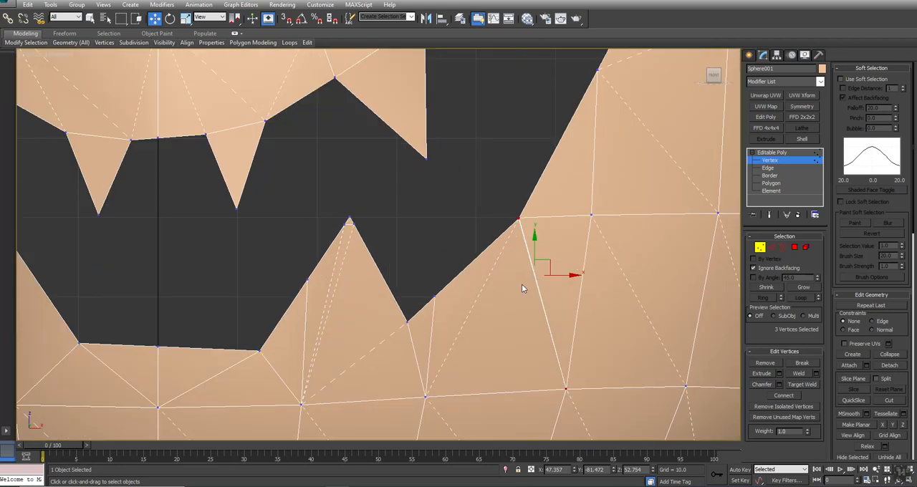
left_click_drag(500, 190, 552, 246)
scroll(516, 229, "up", 4)
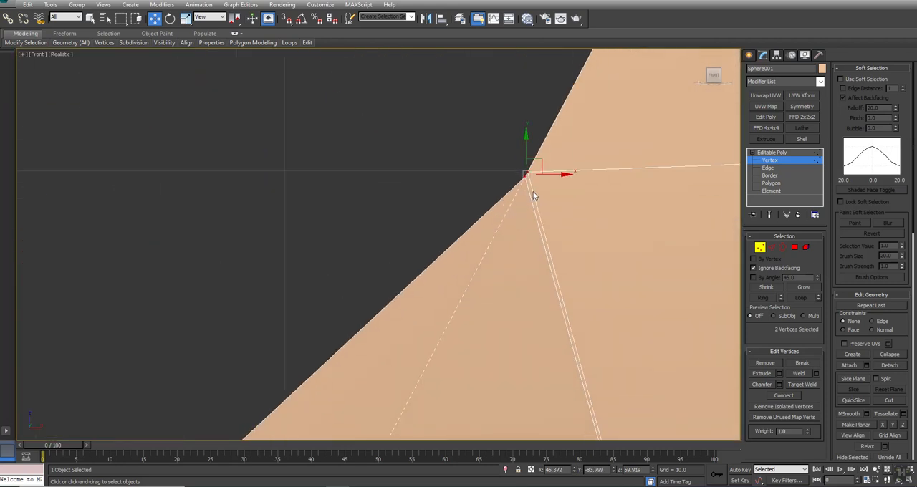
left_click(890, 355)
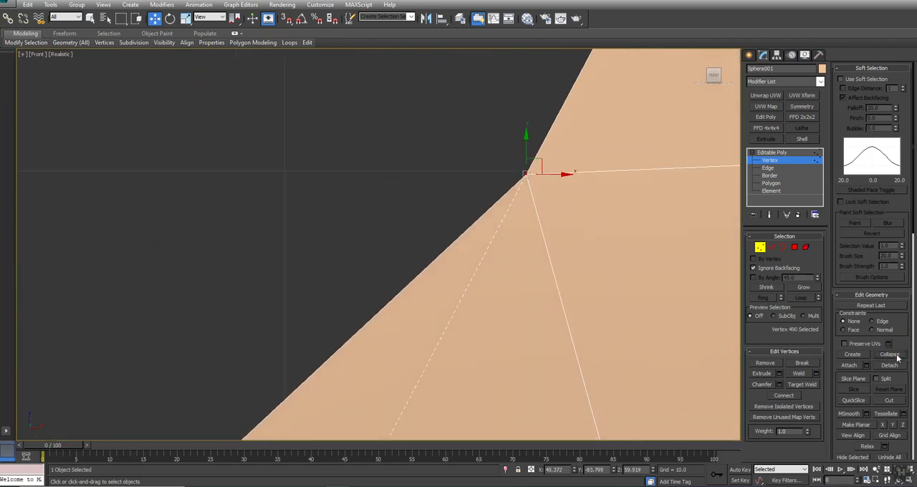
Step: Collapse the doubled vertices at the tip of the right-hand lower tooth and remove the leftover vertex beside it
scroll(501, 219, "down", 4)
scroll(542, 312, "up", 2)
scroll(502, 220, "up", 2)
left_click_drag(502, 220, 444, 164)
key("ctrl+alt+c")
left_click(461, 187)
left_click_drag(503, 211, 495, 207)
key("BackSpace")
middle_click_drag(447, 247, 497, 192)
scroll(252, 240, "down", 3)
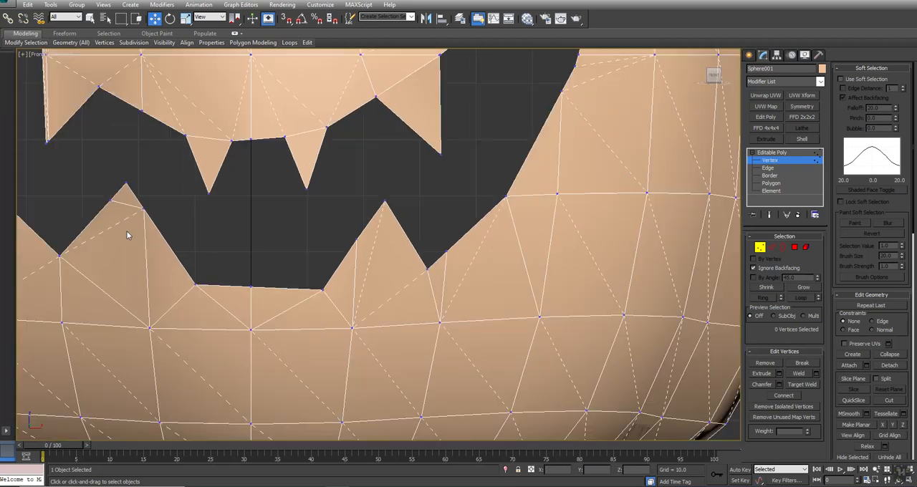
Step: Collapse the three vertices at the tip of the left-hand lower tooth into one
middle_click_drag(127, 232, 378, 239)
left_click_drag(339, 181, 408, 223)
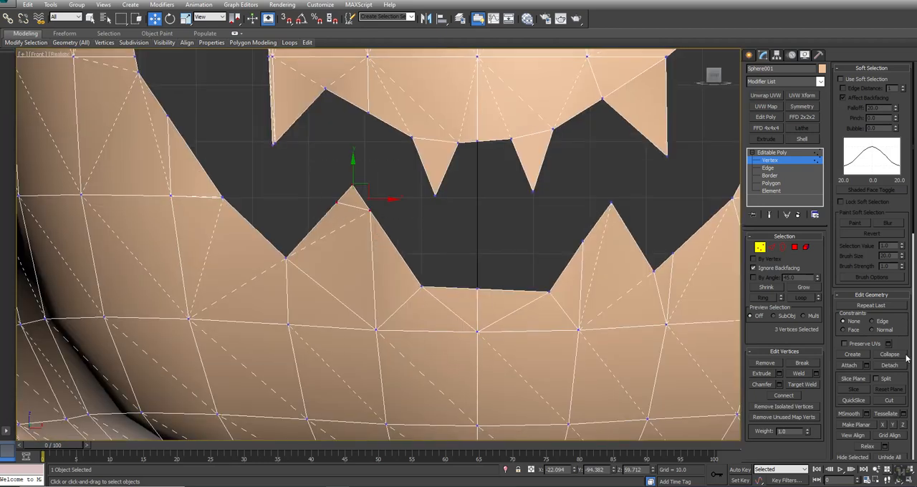
left_click(890, 356)
Step: Collapse the clustered vertices at the tip of the left-hand large upper tooth
left_click_drag(317, 146, 391, 196)
left_click(379, 201)
middle_click_drag(352, 217, 352, 204)
left_click_drag(396, 238, 397, 237)
left_click(890, 354)
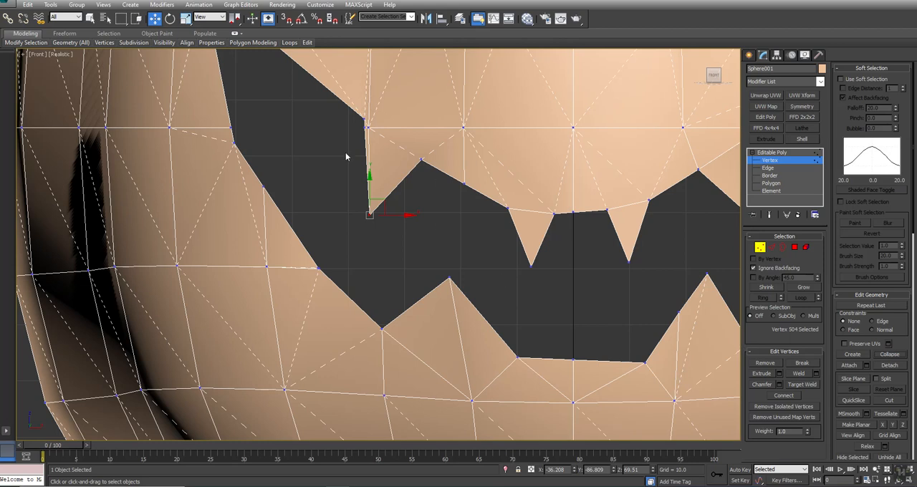
Step: Collapse the vertex clusters at the left-hand upper tooth's outer base and at the mouth's left-hand upper corner
left_click_drag(398, 146, 398, 145)
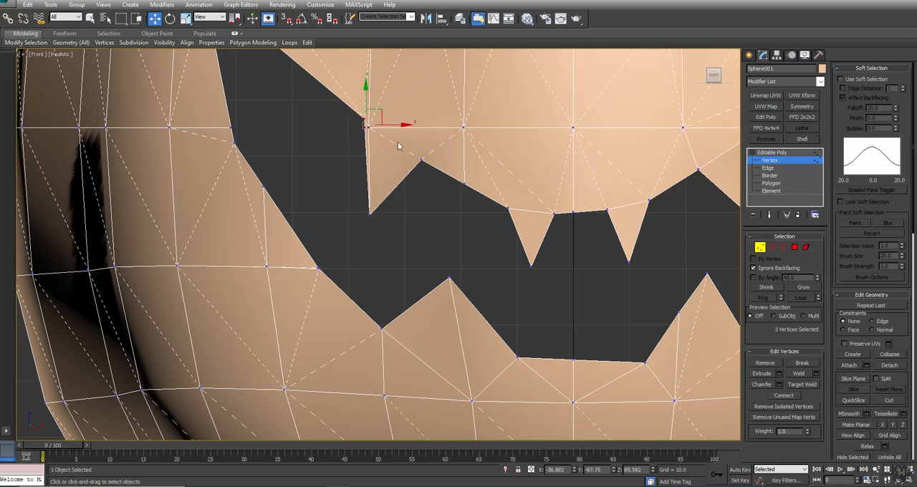
key("ctrl+alt+c")
middle_click_drag(310, 131, 382, 299)
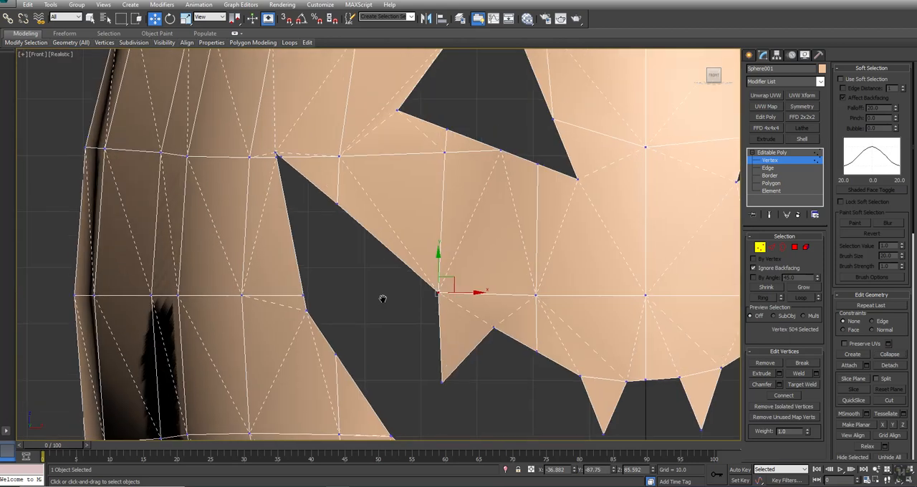
left_click(290, 173)
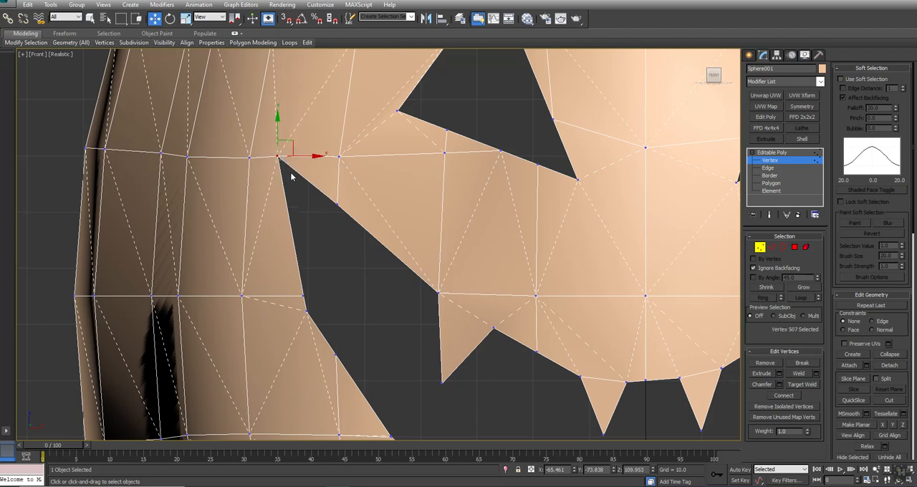
Step: Connect the left-hand eye's outer corner to the vertex below it, and the left-hand upper teeth's base vertices to the row above
left_click_drag(403, 98, 328, 172)
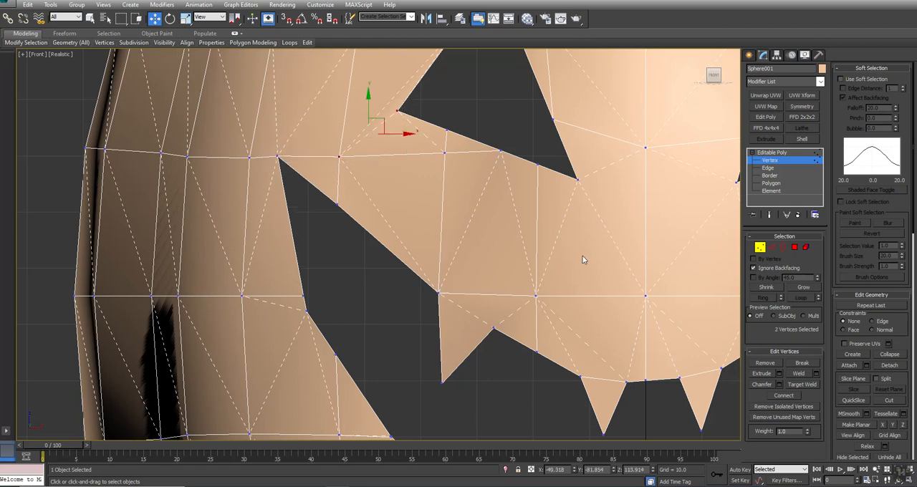
left_click_drag(420, 281, 506, 343)
left_click_drag(556, 357, 629, 396)
left_click_drag(532, 290, 599, 403)
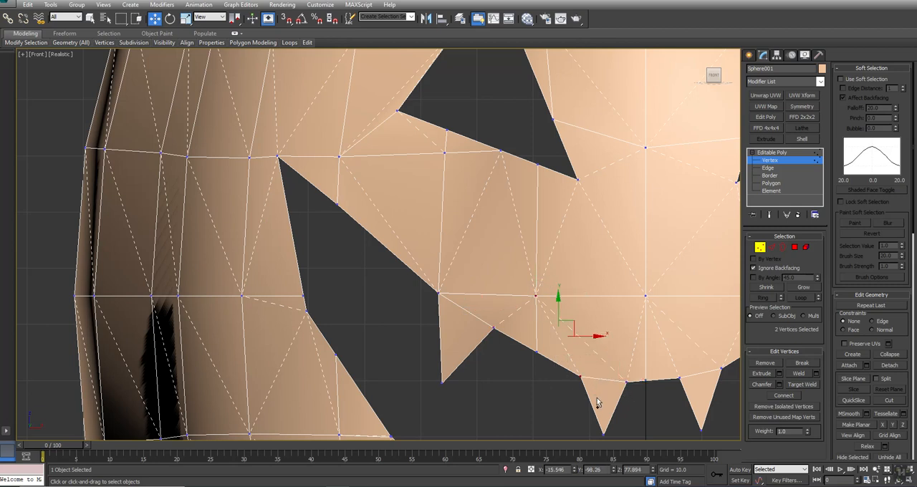
left_click_drag(553, 279, 486, 340)
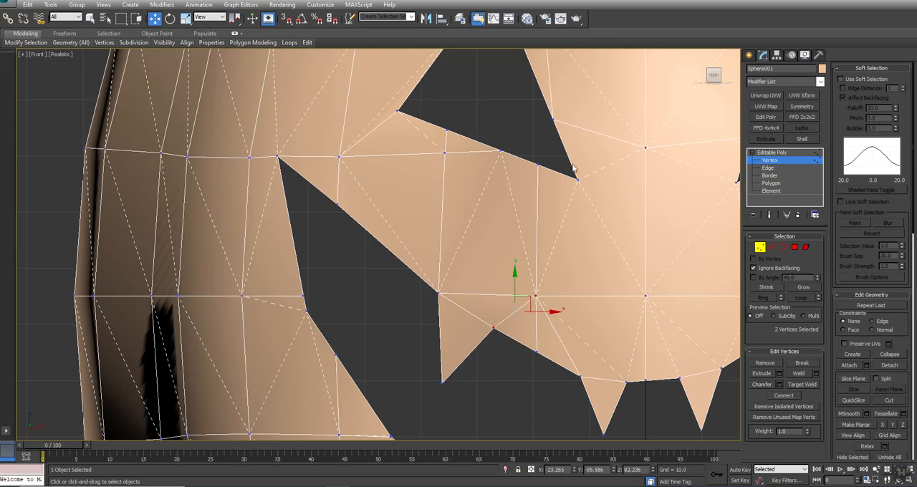
Step: Connect the left-hand eye's inner corner to the centre-line vertices, and the lower centre vertex to the inner upper teeth's base vertices
left_click_drag(596, 201, 598, 202)
left_click_drag(689, 126, 611, 232)
left_click_drag(578, 308, 571, 313)
middle_click_drag(626, 337, 503, 295)
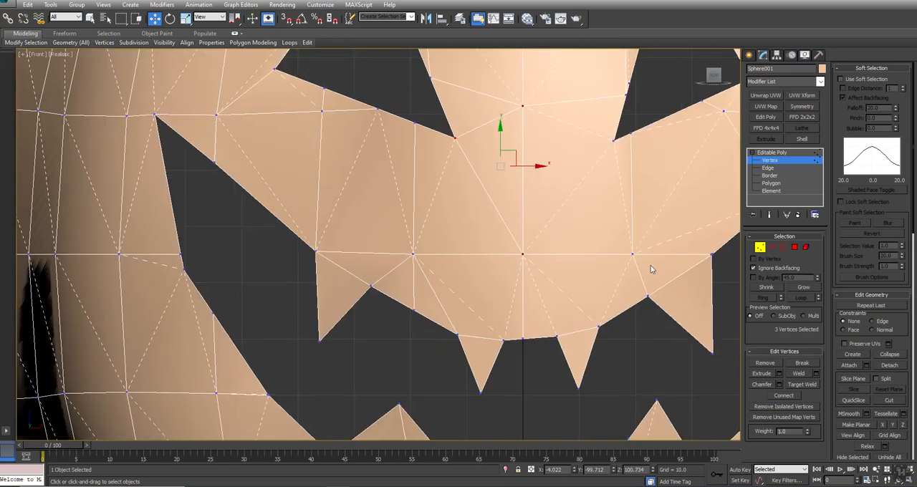
left_click_drag(637, 239, 570, 351)
left_click_drag(559, 242, 491, 354)
Step: Collapse the short edge along the left-hand eye's lower side into one vertex
middle_click_drag(399, 190, 569, 227)
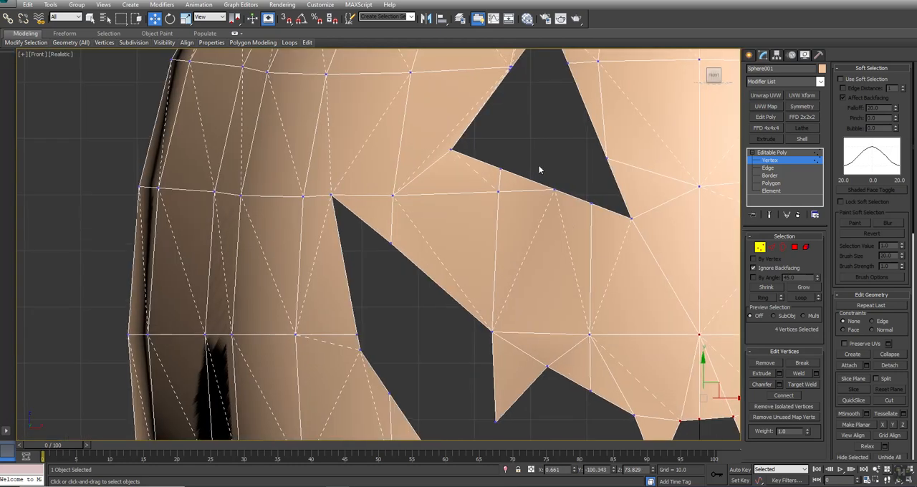
key("2")
left_click(573, 195)
left_click(891, 355)
Step: Connect the left-hand eye's outer corner to the mesh vertex up and outward from it
middle_click_drag(497, 165, 540, 213)
key("1")
left_click_drag(445, 102, 500, 210)
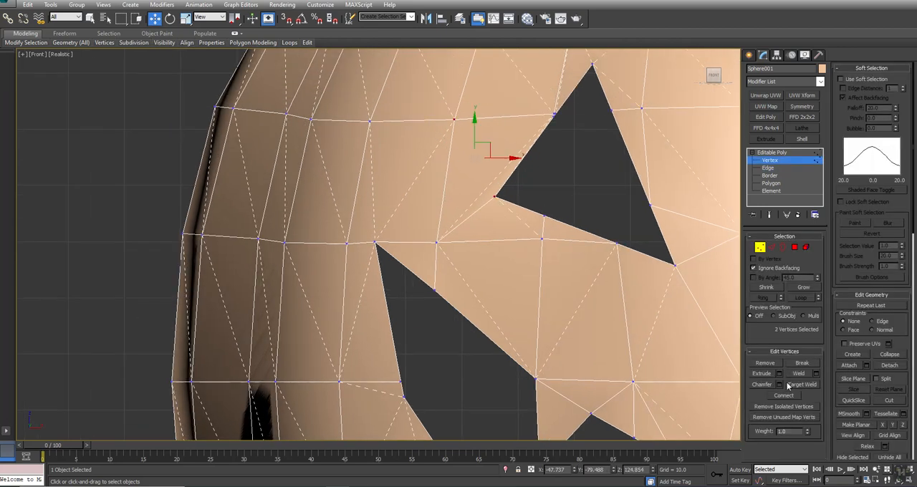
left_click(786, 398)
Step: Collapse the clustered vertices midway along the left-hand eye's outer side
middle_click_drag(529, 124, 496, 204)
left_click_drag(536, 212, 519, 183)
left_click(890, 354)
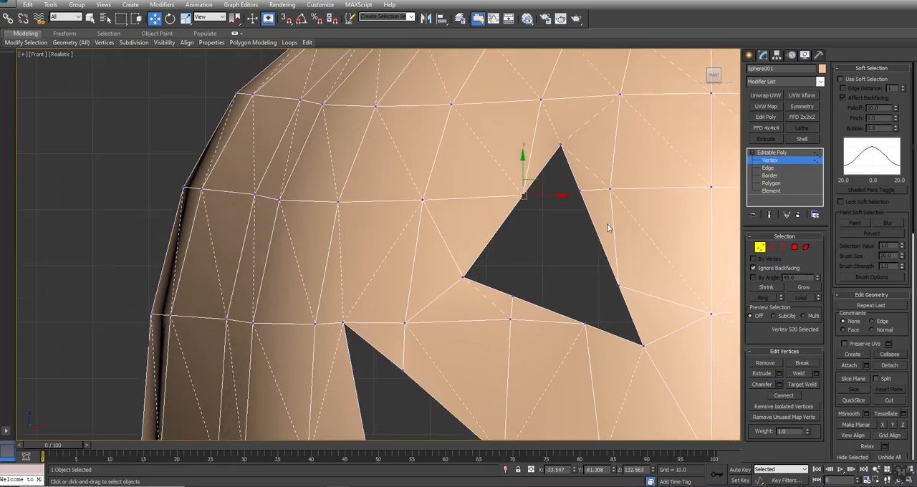
Step: Connect the left-hand eye's top tip to the two nearest vertices in the row above
left_click_drag(587, 151, 588, 151)
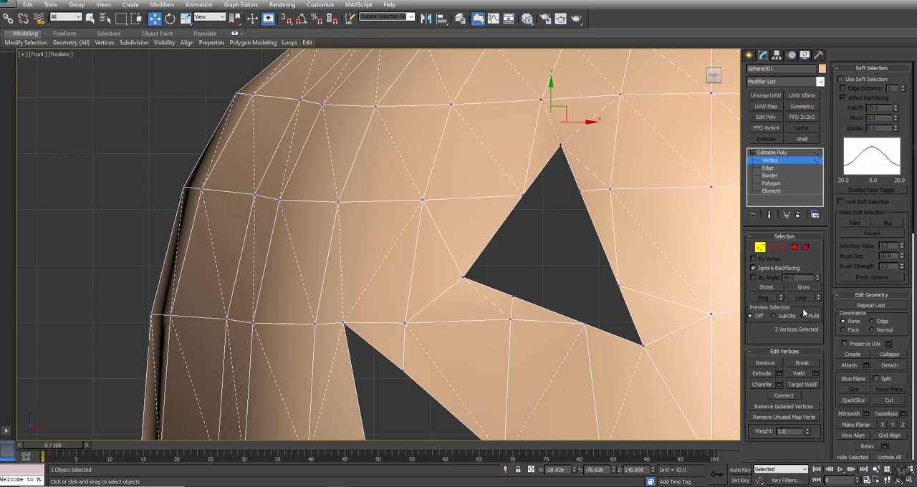
left_click(782, 397)
left_click_drag(571, 139, 553, 160)
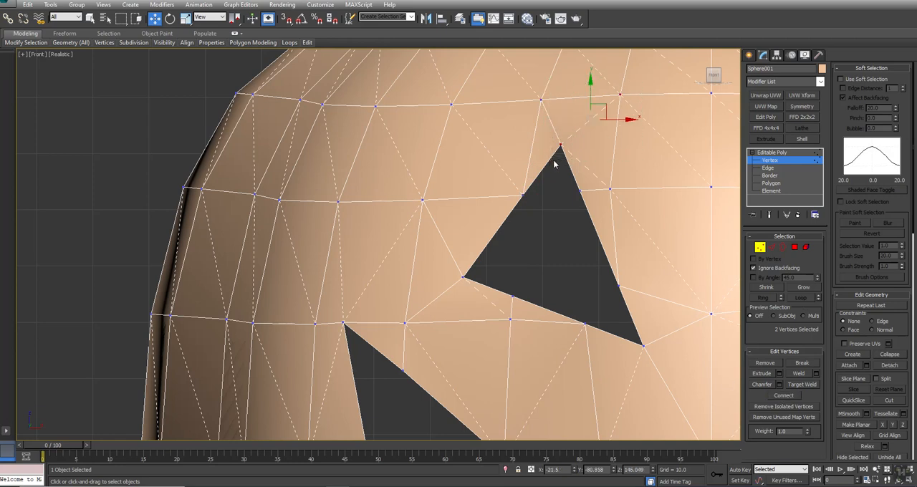
Step: Connect the vertex on the mouth's left-hand outer edge to the nearby vertex in the row below
middle_click_drag(553, 327, 544, 247)
scroll(613, 183, "down", 2)
middle_click_drag(613, 183, 553, 250)
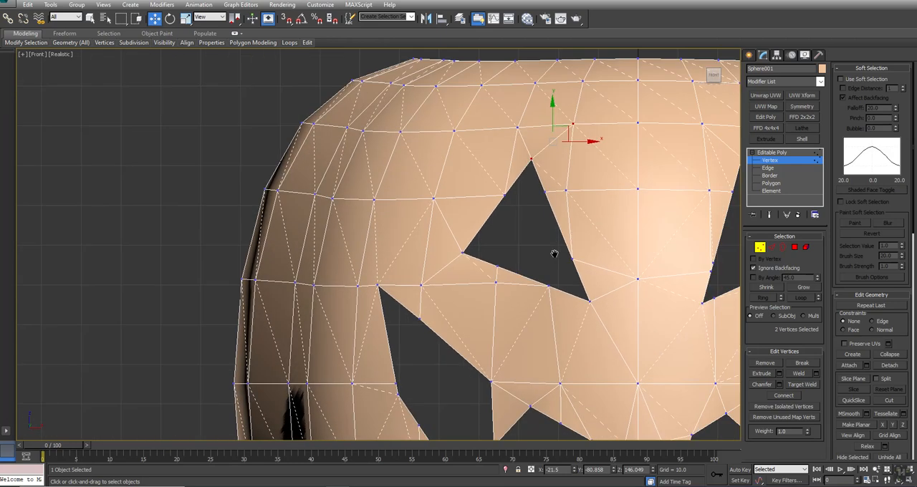
middle_click_drag(481, 368, 471, 164)
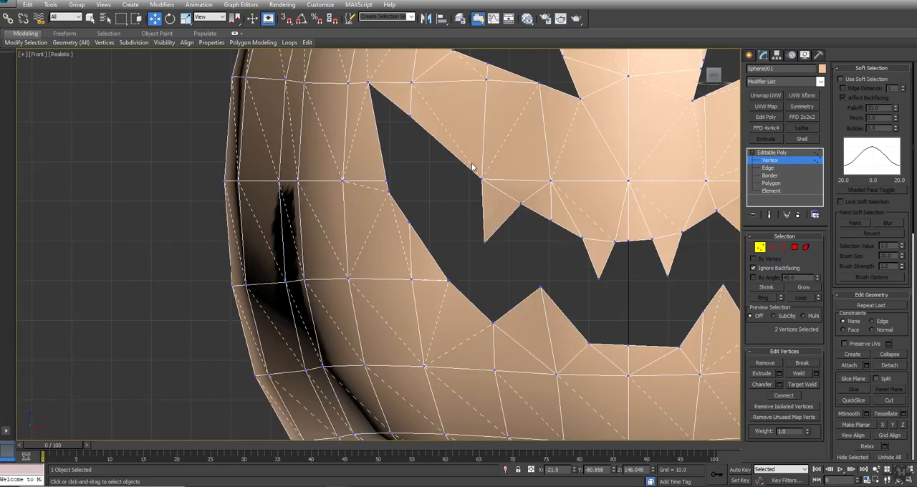
left_click(386, 193)
left_click(349, 279, "ctrl")
Step: Collapse the doubled vertices on the mouth's left-hand lower edge, outward from the lower tooth
left_click(446, 280)
scroll(438, 283, "up", 5)
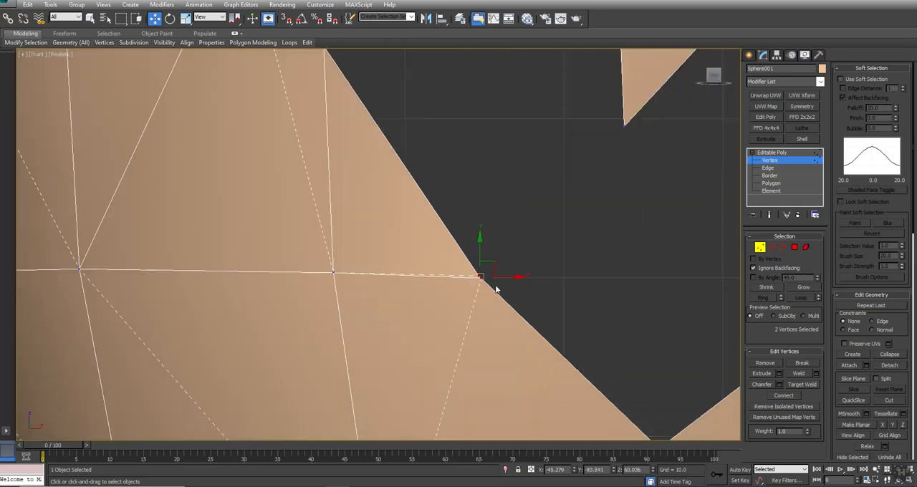
left_click(889, 354)
scroll(528, 175, "down", 5)
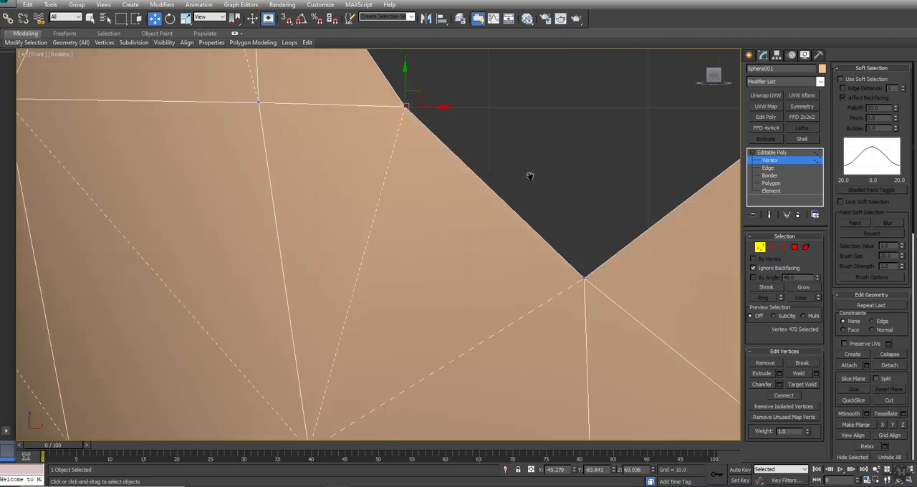
Step: Connect the notch beside the left-hand lower tooth and the next vertex up the mouth's outer edge to vertices in the rows below
left_click_drag(554, 188, 467, 251)
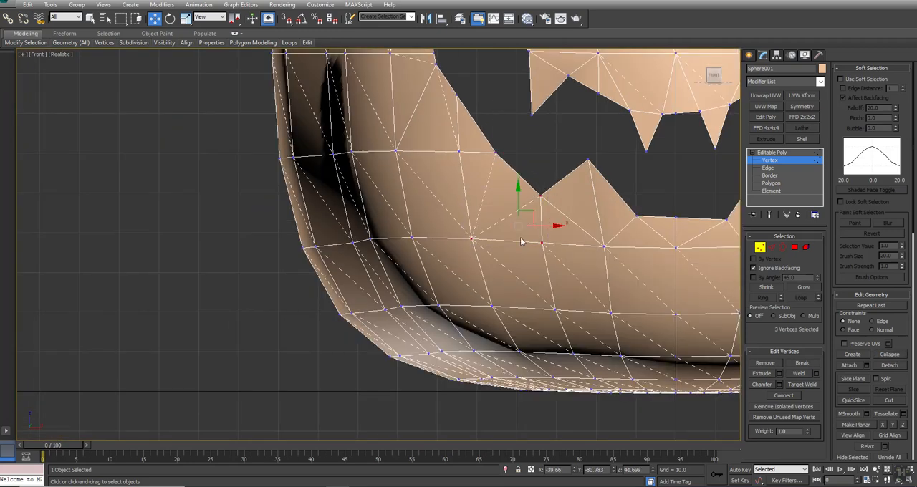
left_click(539, 241, "alt")
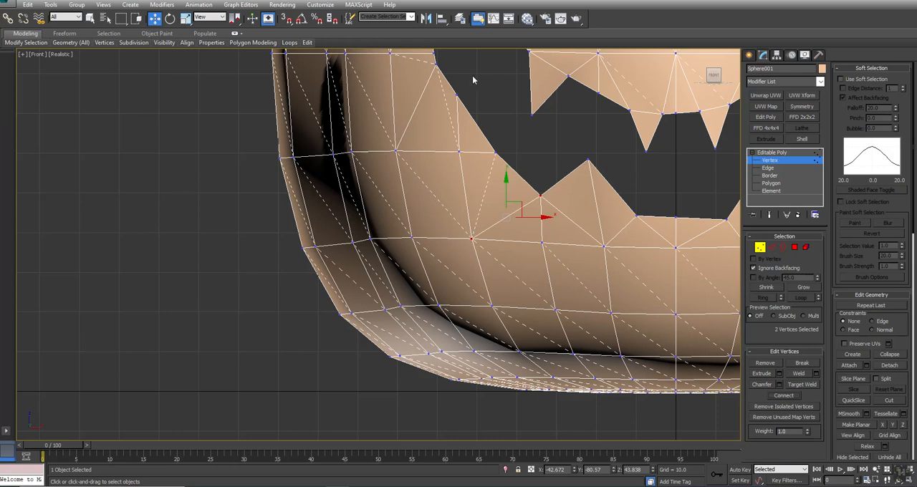
middle_click_drag(477, 104, 459, 119)
left_click(439, 109)
left_click(375, 169, "ctrl")
key("ctrl+shift+e")
middle_click_drag(442, 96, 437, 188)
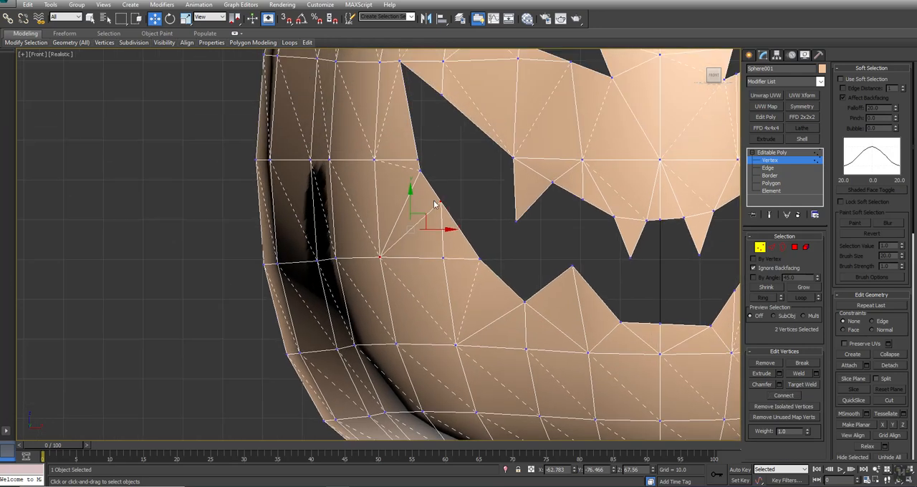
left_click_drag(350, 151, 365, 149)
middle_click_drag(465, 180, 399, 267)
Step: Connect the mouth-edge vertex just outside the right-hand lower tooth to the vertex down and outward from it
left_click_drag(333, 162, 366, 54)
scroll(503, 108, "down", 2)
middle_click_drag(499, 129, 491, 225)
middle_click_drag(544, 255, 485, 122)
middle_click_drag(456, 270, 454, 129)
middle_click_drag(591, 219, 378, 224)
key("w")
left_click_drag(455, 213, 534, 278)
left_click_drag(477, 263, 424, 304, "alt")
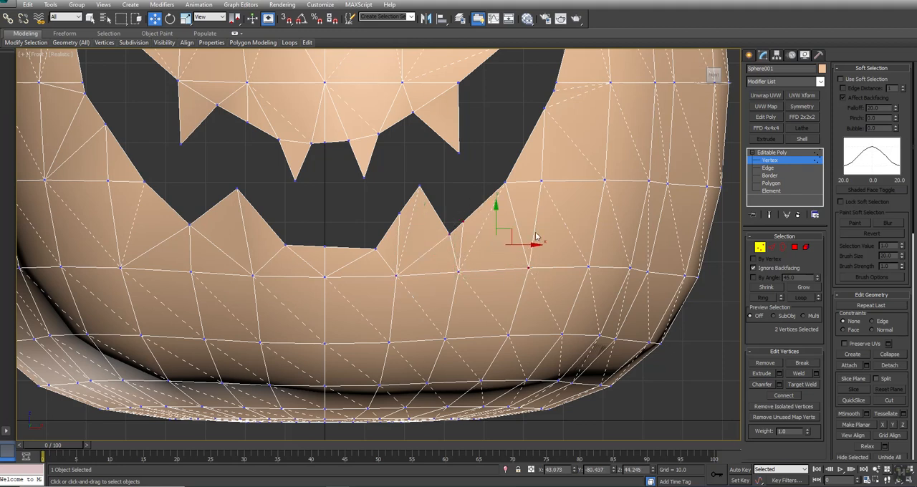
Step: Connect the vertex on the mouth's right-hand outer edge to the vertex down and outward from it
middle_click_drag(518, 184, 485, 165, "alt")
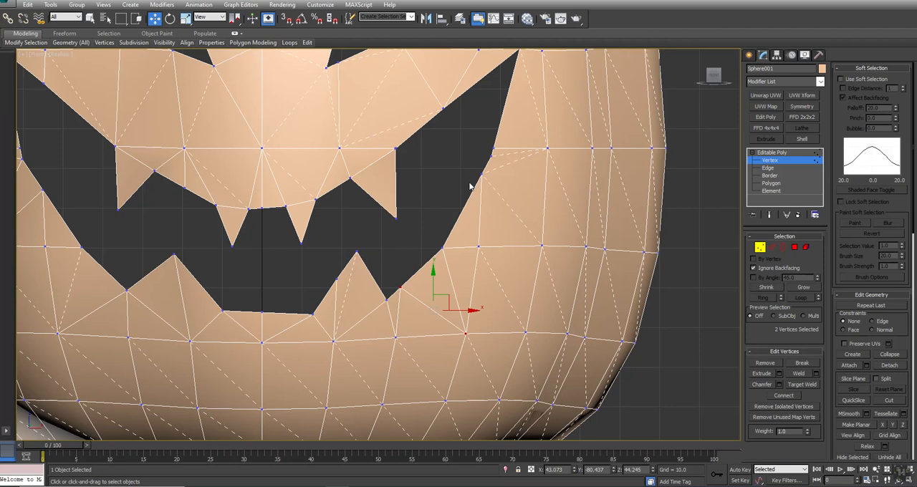
left_click(480, 174)
left_click_drag(523, 240, 557, 271, "ctrl")
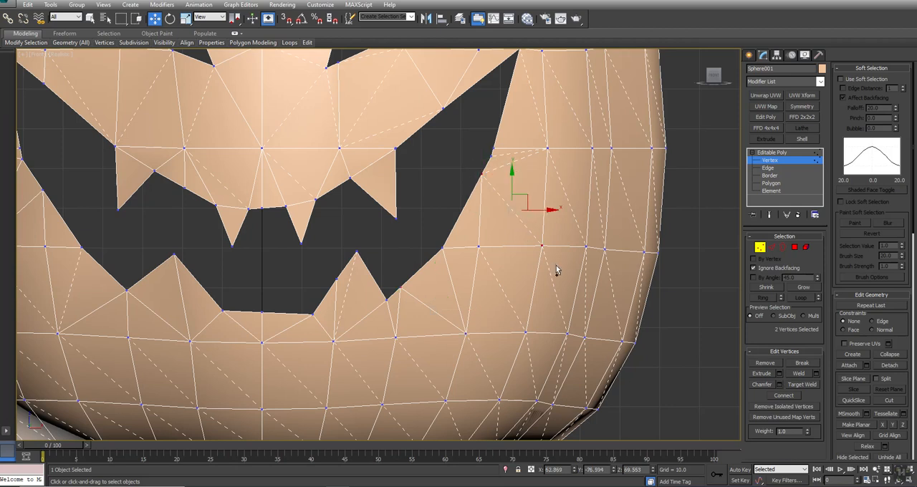
key("apostrophe")
Step: Collapse the clustered vertices at the bend in the mouth's right-hand outer edge
left_click_drag(499, 158, 501, 172)
left_click(889, 355)
middle_click_drag(524, 112, 526, 209)
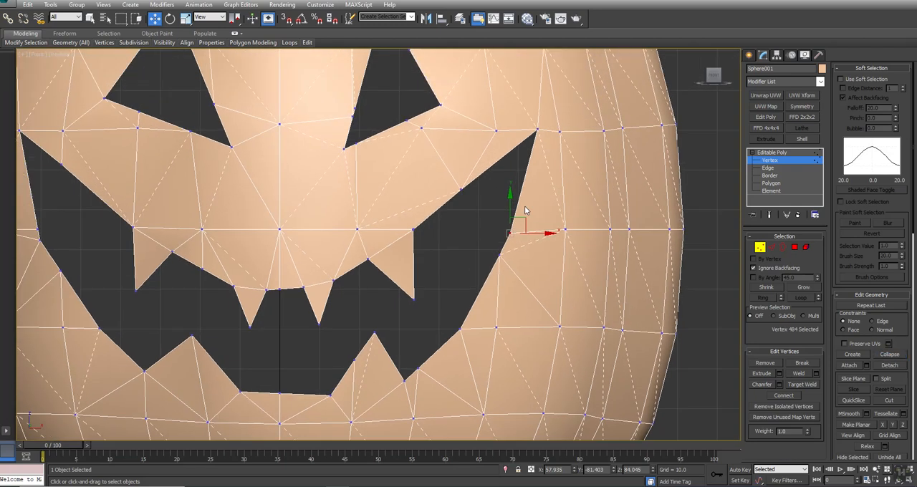
key("2")
left_click(502, 242)
middle_click_drag(521, 159, 540, 195)
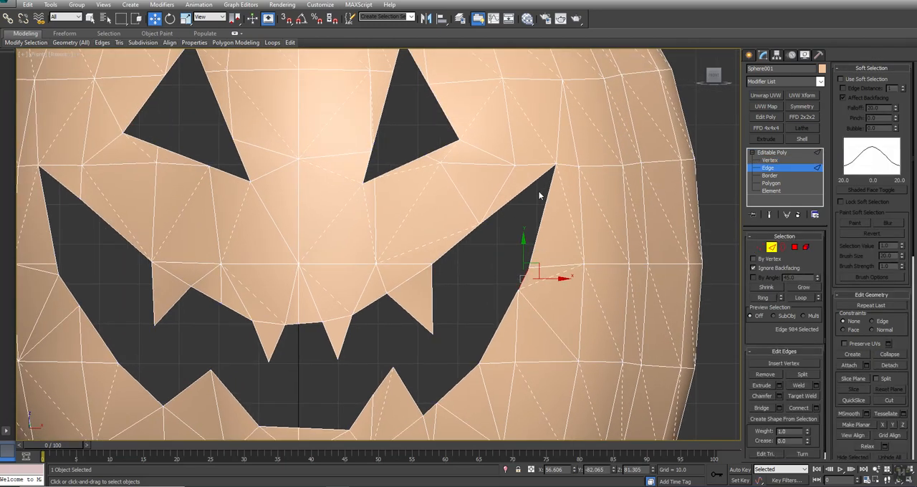
key("1")
Step: Target-weld the stray vertex just below the right-hand eye onto the neighbouring vertex on the eye's lower edge
left_click_drag(414, 149, 450, 188)
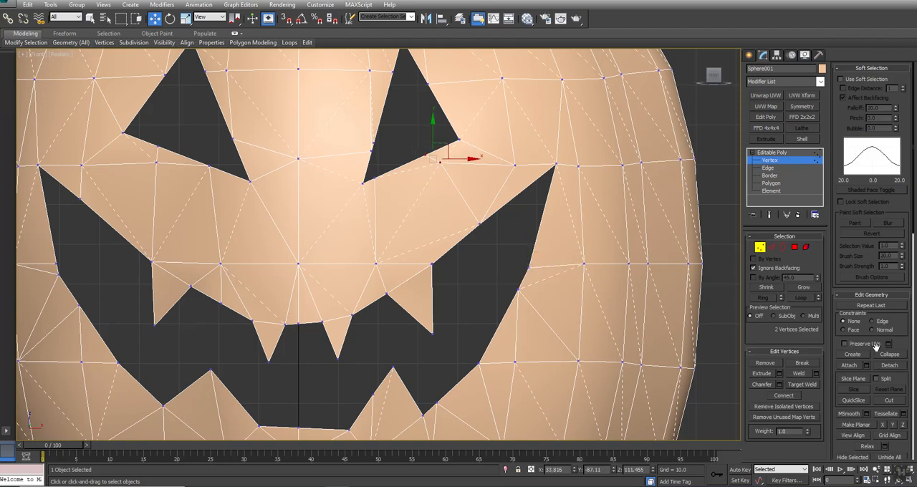
left_click(810, 386)
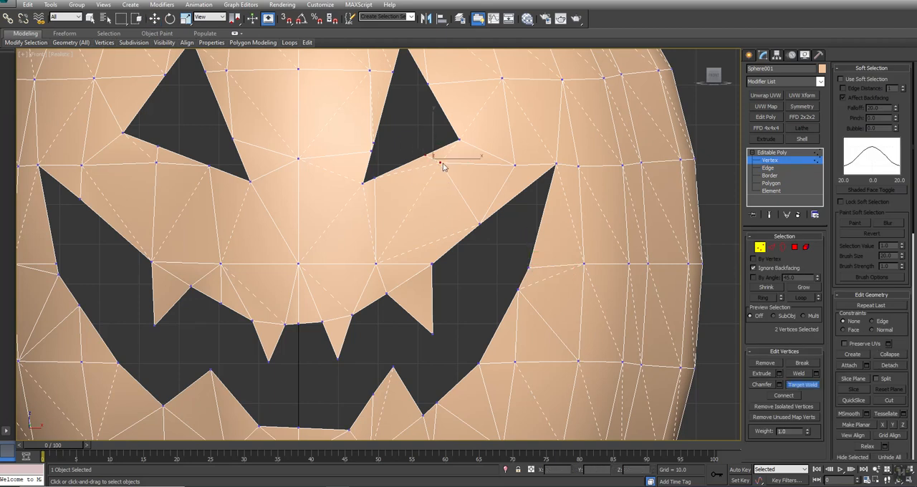
left_click(427, 156)
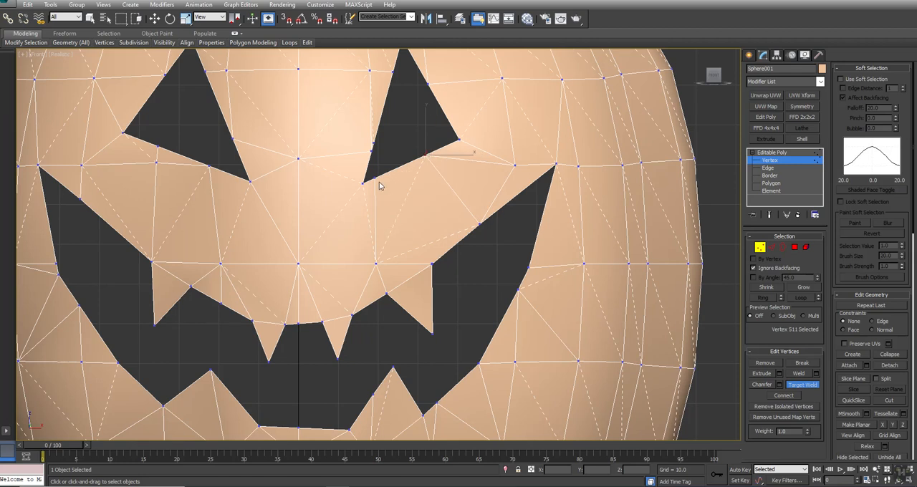
key("w")
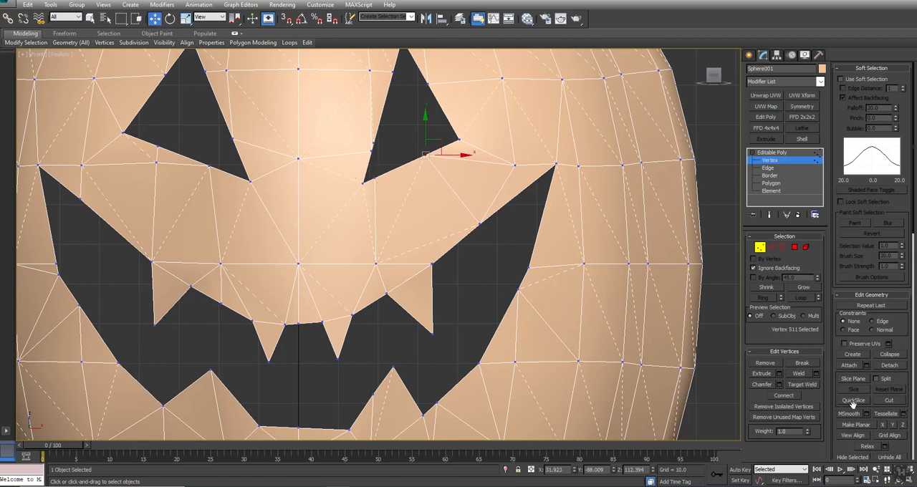
Step: Target-weld the extra vertices along the right-hand eye's inner side onto its lower inner corner and top tip
left_click(809, 385)
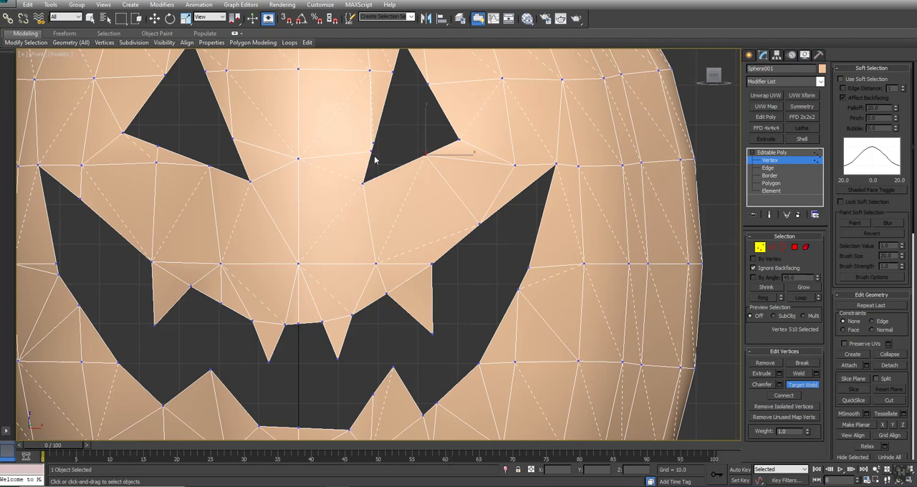
left_click(372, 150)
left_click(363, 183)
left_click(392, 75)
scroll(393, 74, "up", 3)
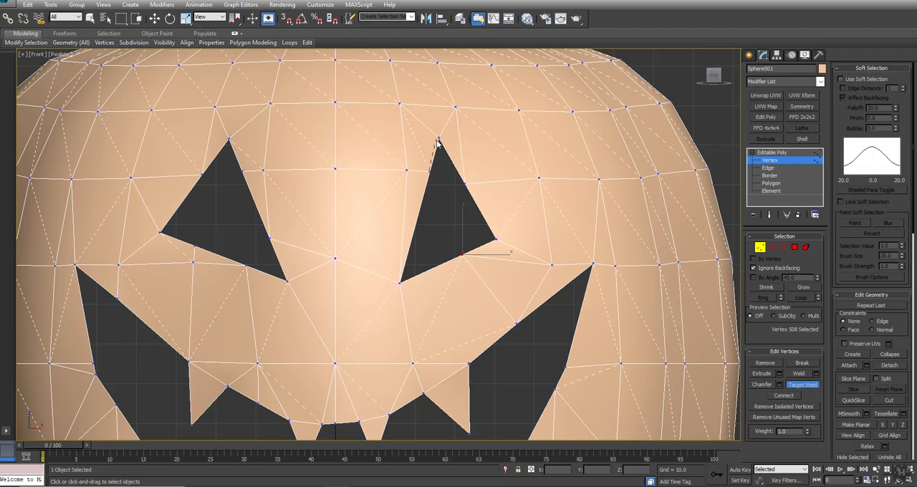
key("w")
Step: Connect the right-hand eye's lower inner corner to the vertex midway along the mouth's right-hand upper edge
middle_click_drag(383, 241, 421, 223)
left_click(421, 224)
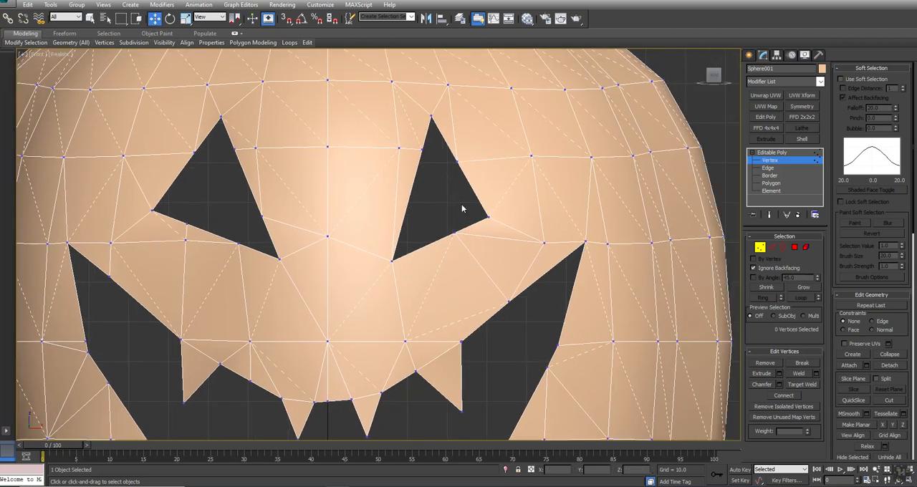
left_click(406, 340)
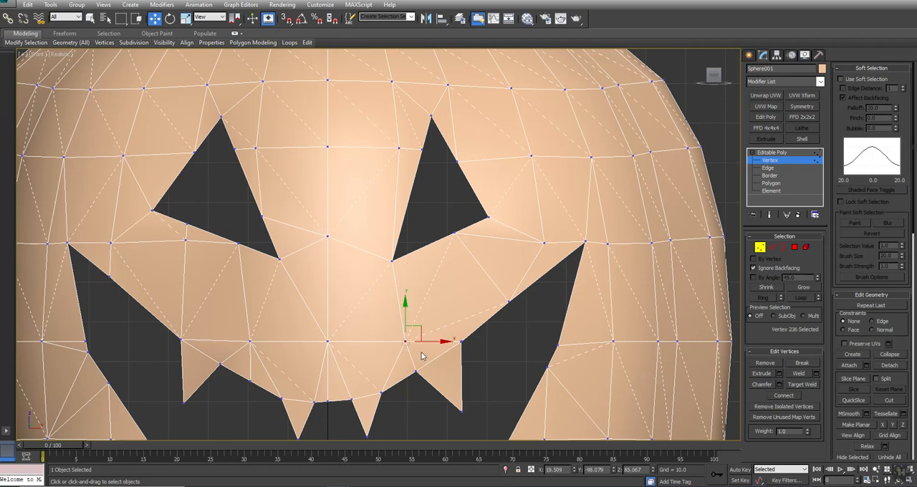
left_click(393, 261)
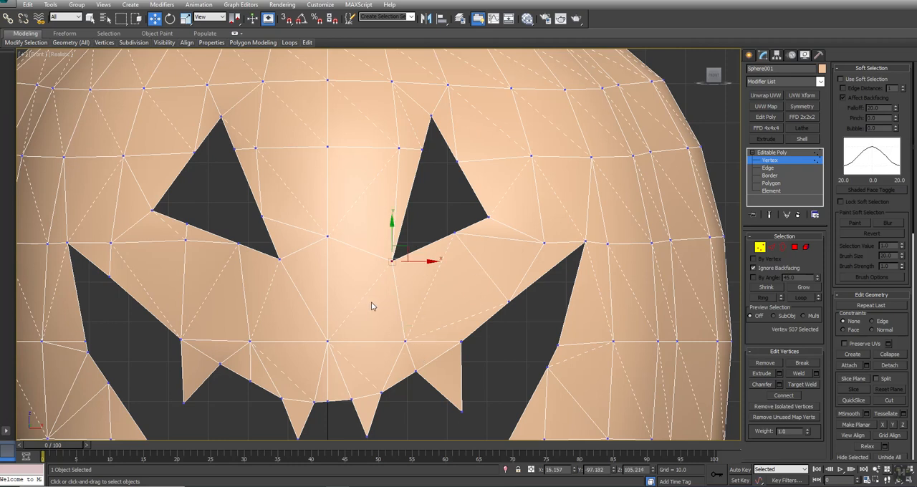
left_click(508, 301, "ctrl")
left_click(789, 398)
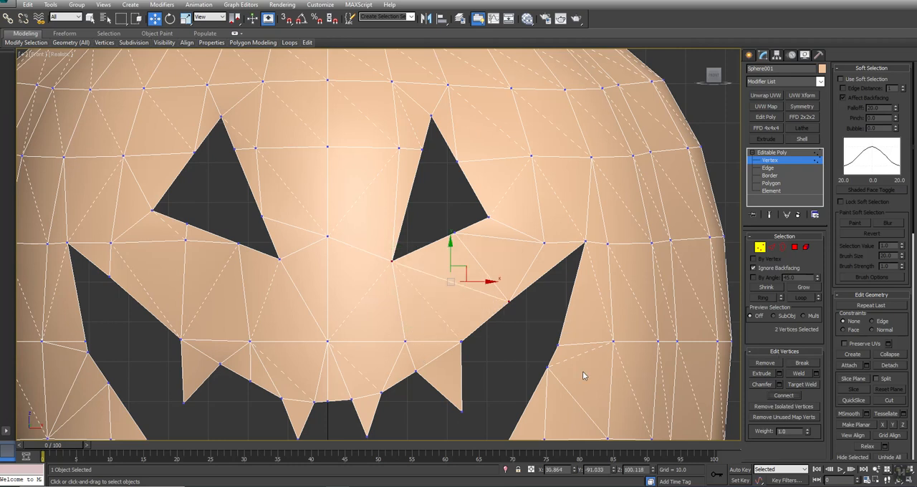
Step: Connect the right-hand eye's lower inner corner to the outer base of the large right-hand upper tooth
scroll(463, 315, "down", 2)
left_click(416, 251)
left_click_drag(475, 300, 451, 324, "ctrl")
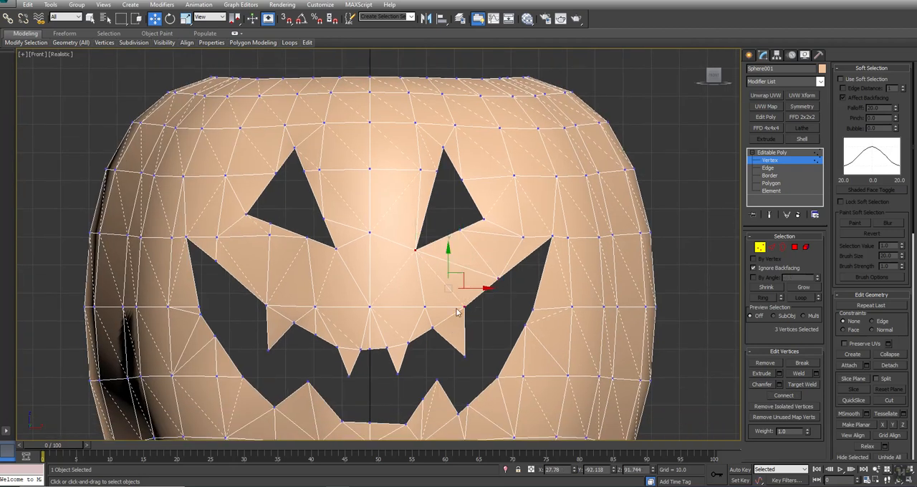
Step: Collapse the doubled vertices at the outer base of the large right-hand upper tooth
scroll(455, 318, "up", 5)
left_click_drag(446, 366, 445, 363)
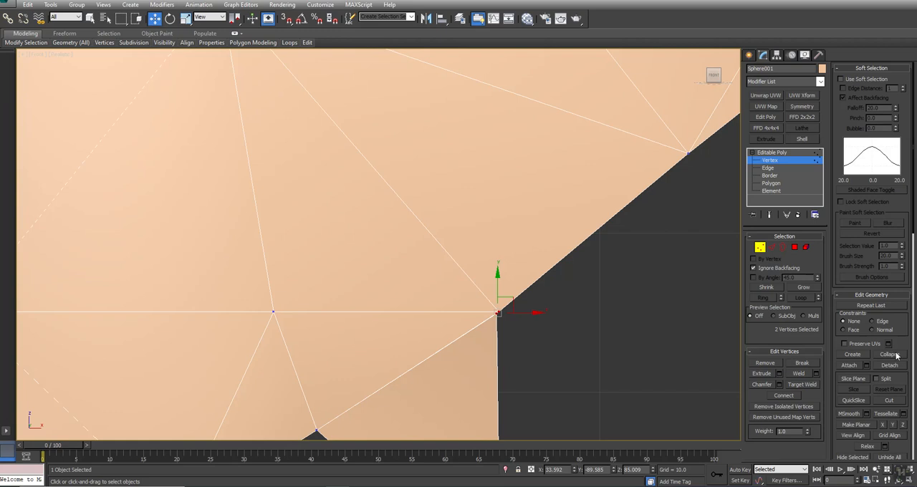
middle_click_drag(625, 328, 607, 250)
scroll(333, 324, "down", 6)
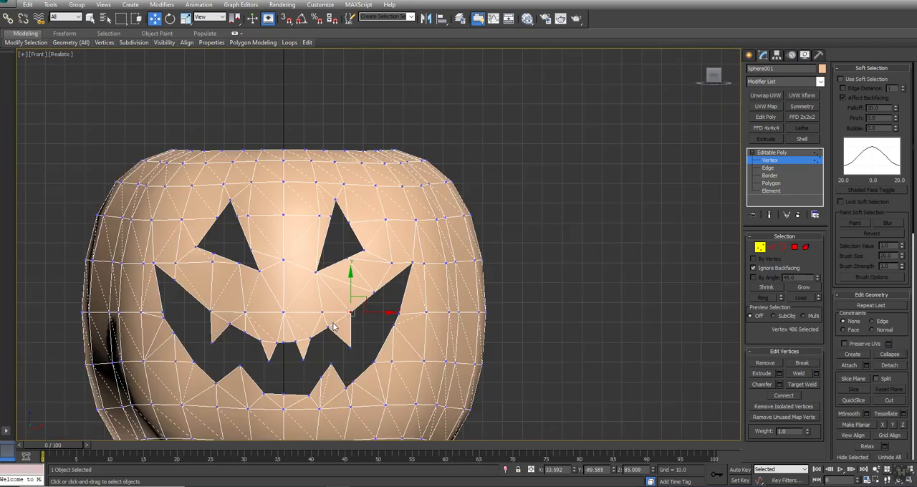
scroll(305, 321, "up", 4)
scroll(408, 319, "down", 3)
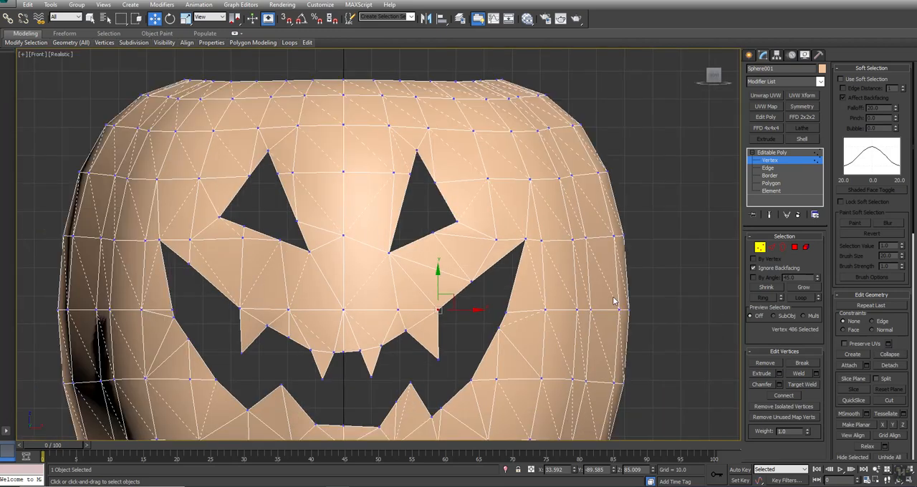
Step: Leave vertex editing and show the whole pumpkin in the four-viewport layout
left_click(805, 55)
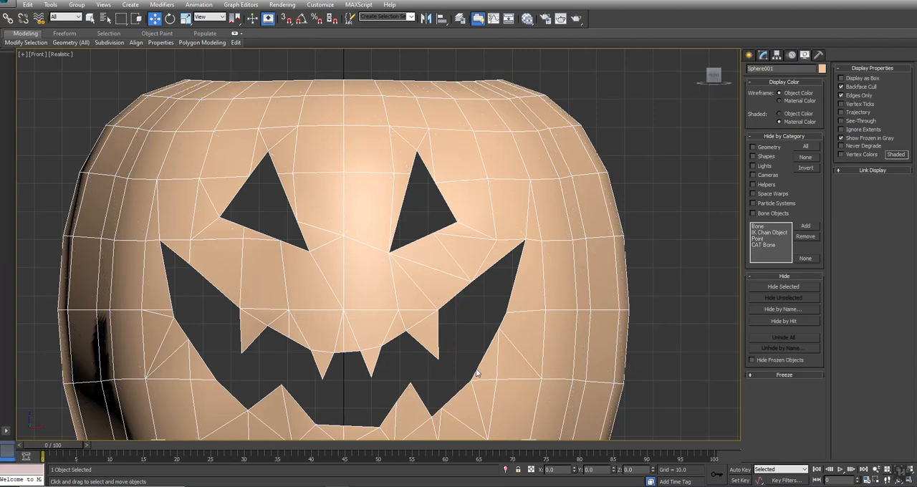
middle_click_drag(475, 371, 530, 260)
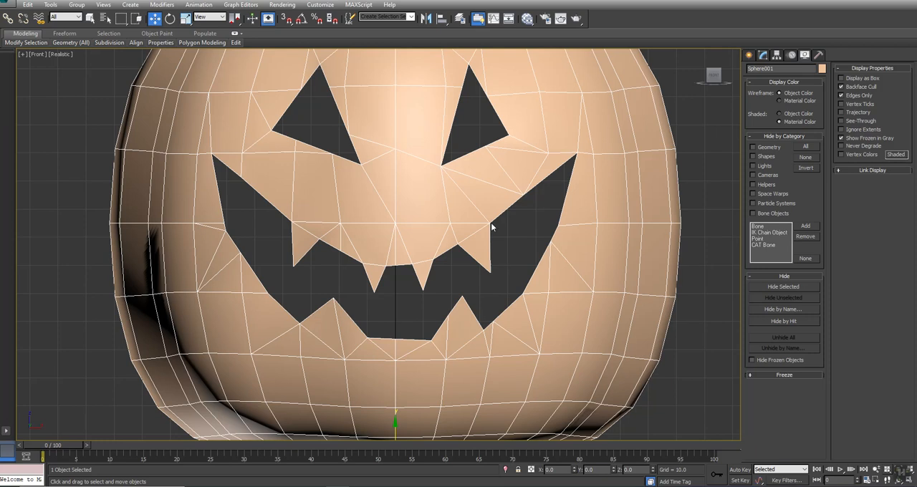
scroll(503, 263, "down", 5)
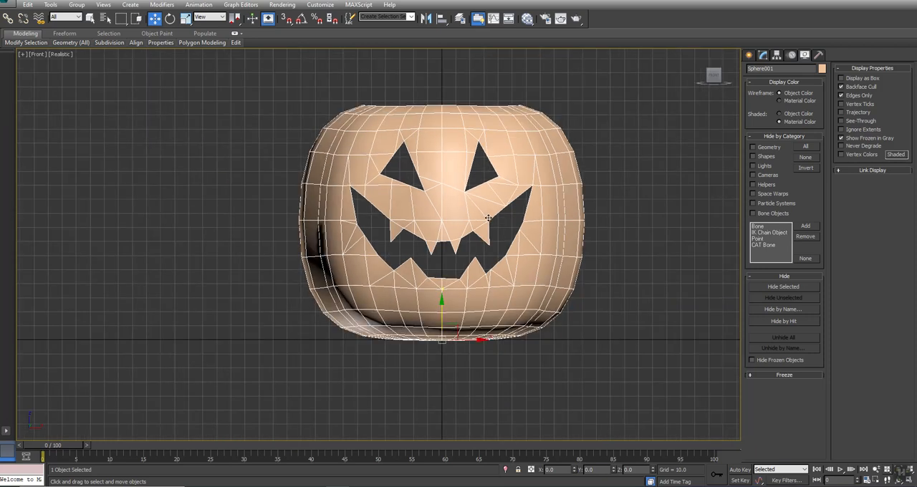
left_click(762, 55)
key("alt+w")
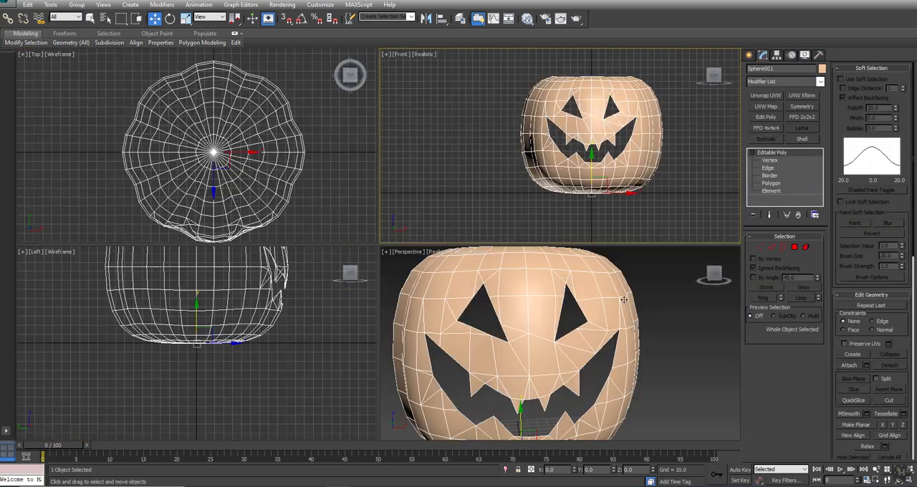
scroll(603, 343, "down", 3)
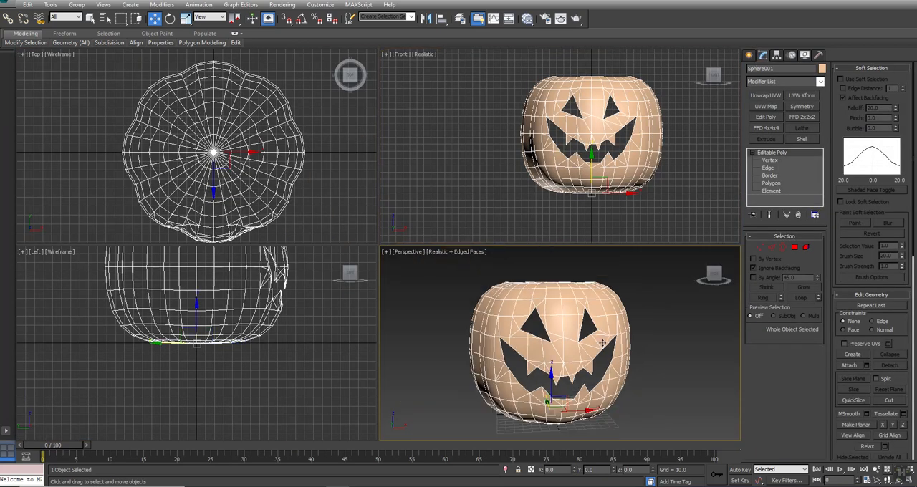
Step: Apply an Unwrap UVW modifier to the pumpkin and check its UV layout for overlapping polygons with the checker background hidden
left_click(764, 95)
left_click(788, 347)
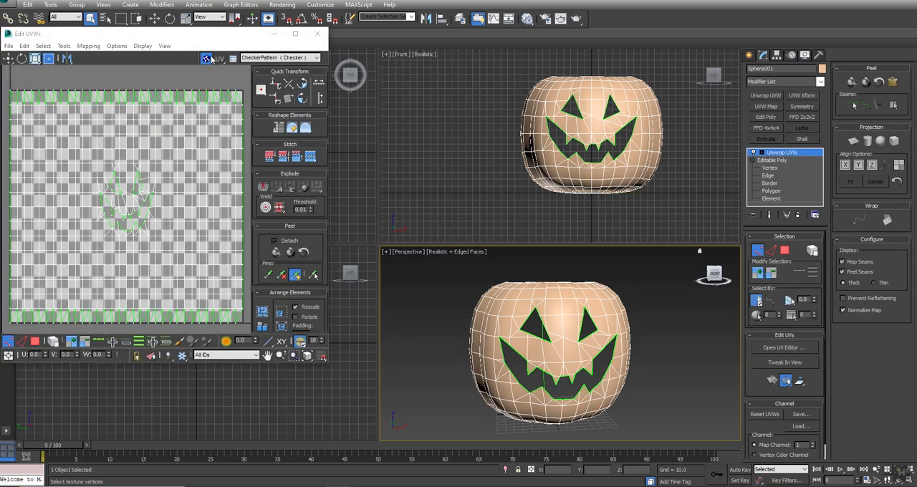
left_click(207, 58)
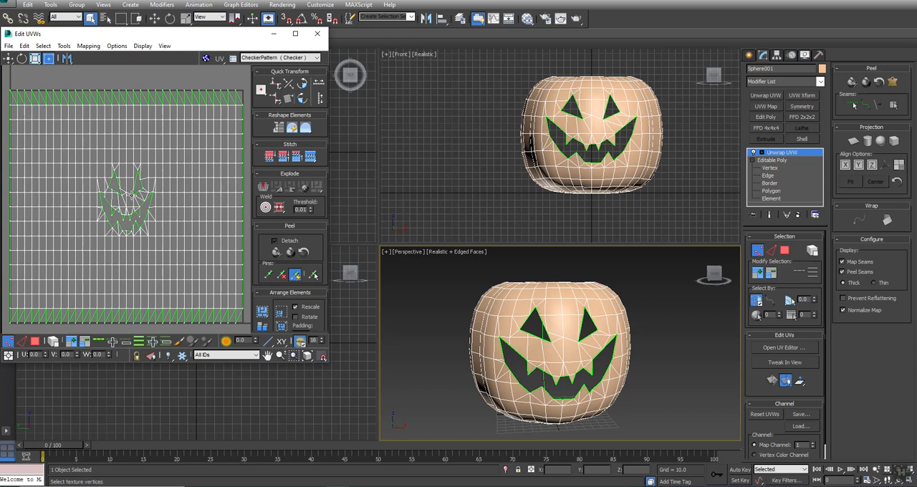
left_click(35, 341)
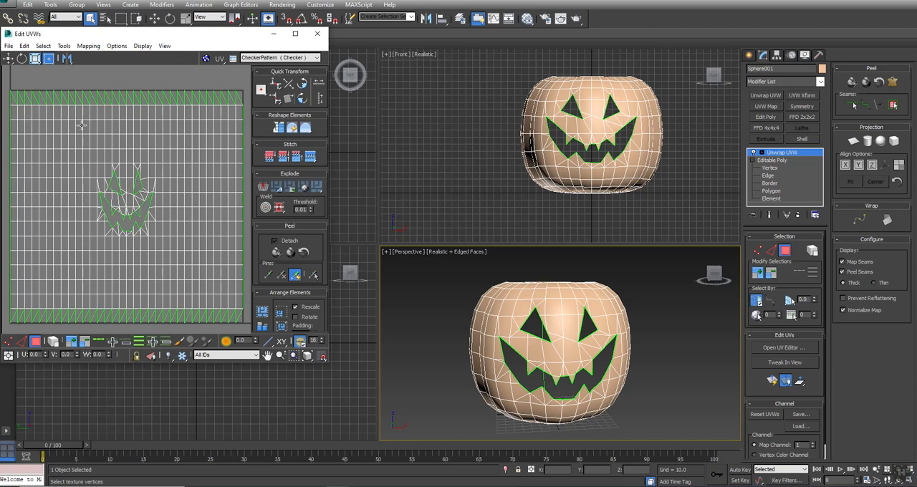
left_click(43, 46)
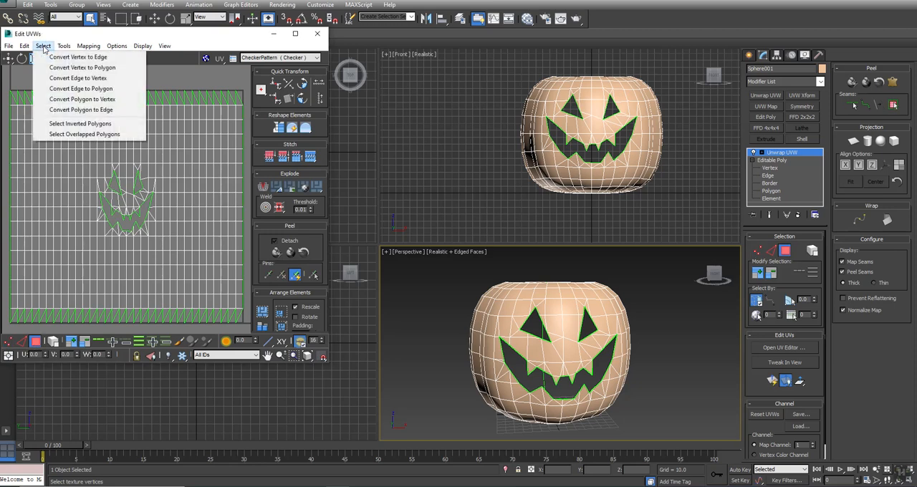
left_click(69, 134)
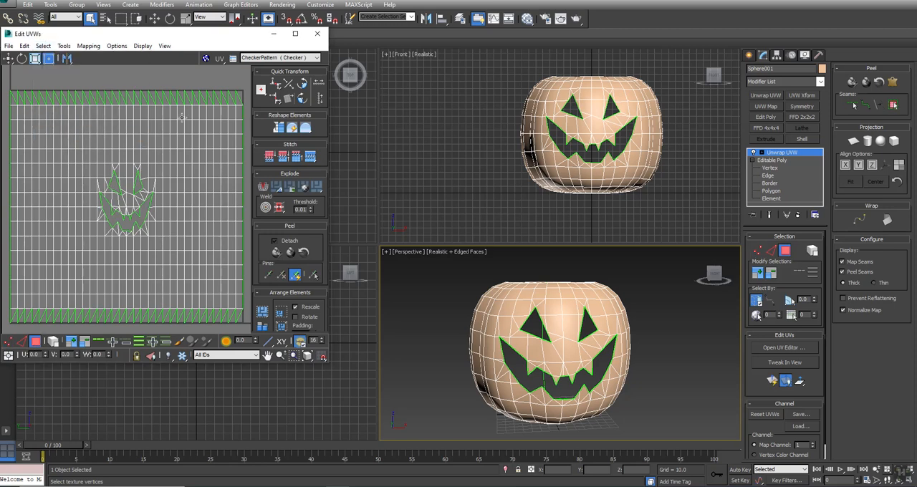
Step: Try relaxing all the pumpkin's UV faces by polygon angles, and discard the Unwrap UVW modifier
scroll(65, 187, "down", 1)
key("ctrl+a")
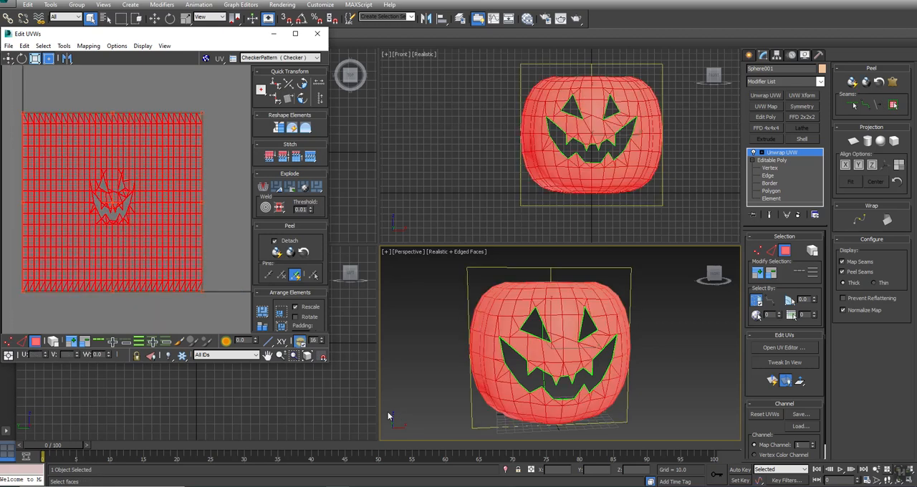
left_click(63, 46)
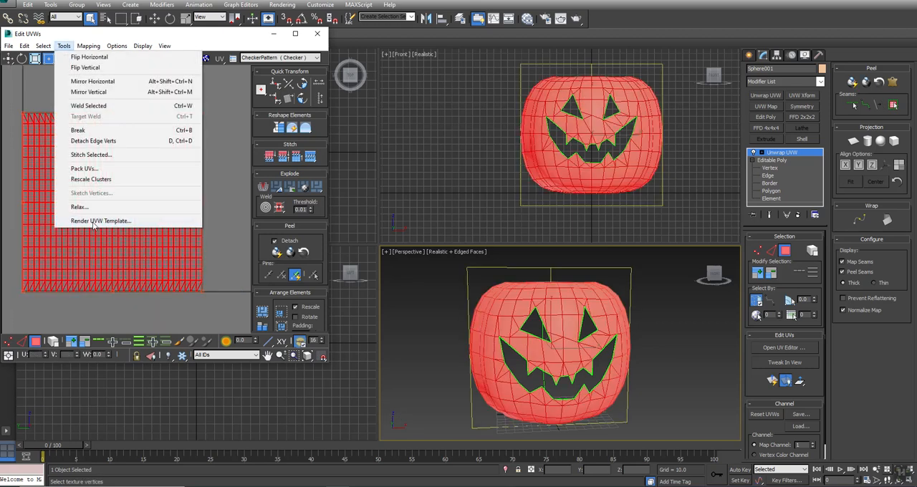
left_click(79, 207)
left_click_drag(78, 60, 403, 94)
left_click(400, 107)
left_click(397, 117)
left_click(421, 146)
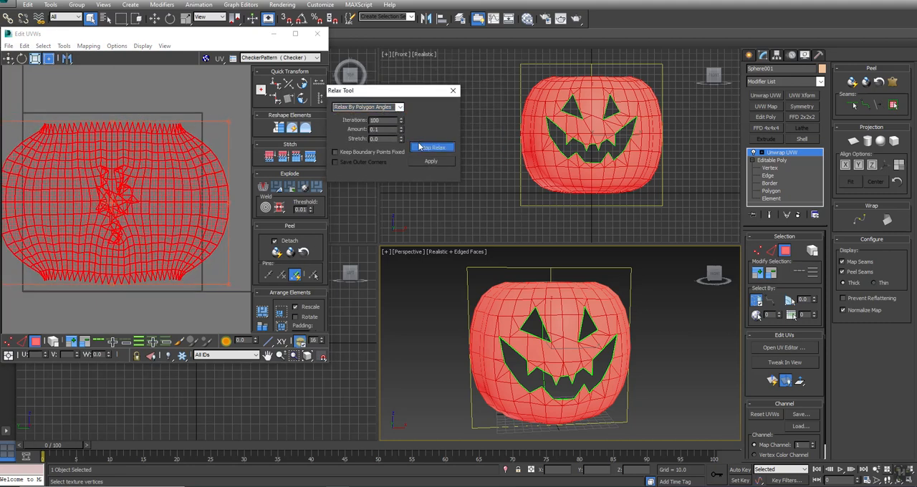
left_click(417, 146)
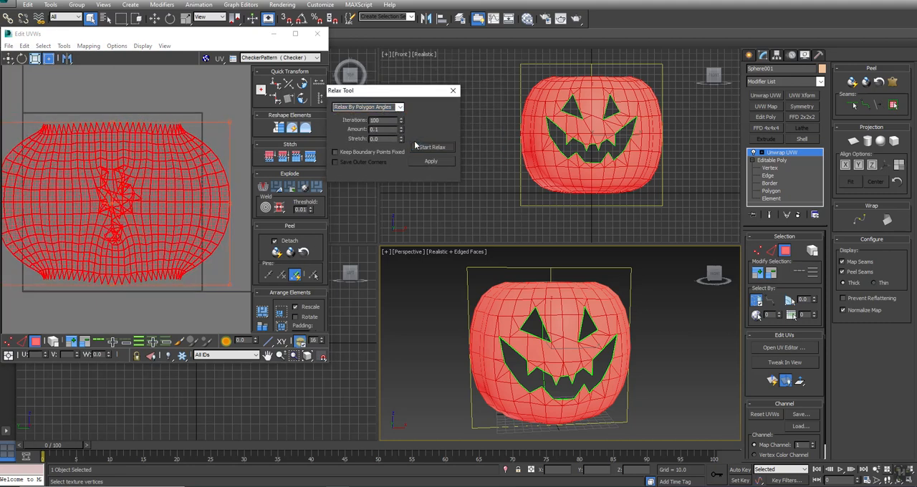
left_click(798, 215)
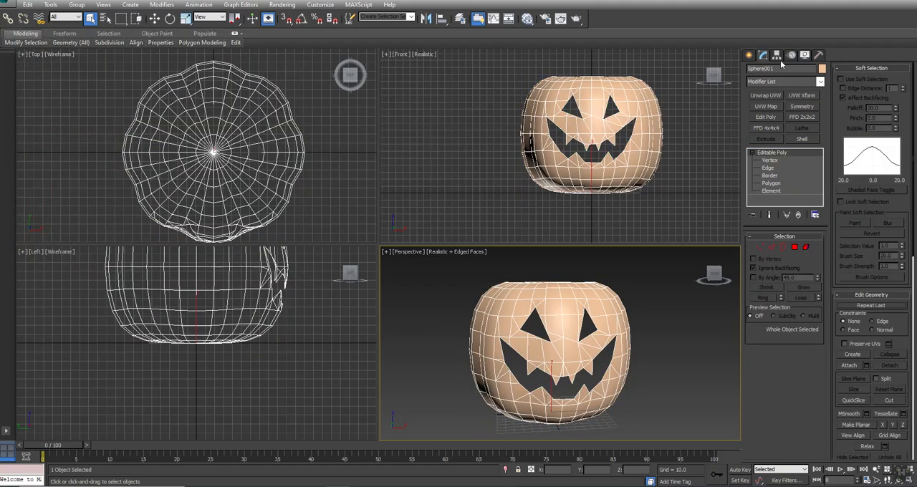
Step: Apply a fresh Unwrap UVW modifier and scale all the UV faces down into the upper-left part of the UV tile
left_click(766, 96)
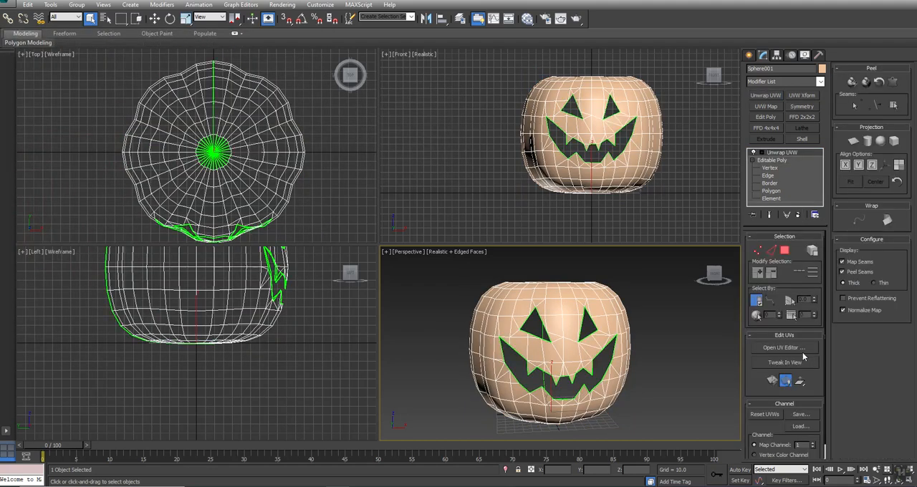
left_click(796, 350)
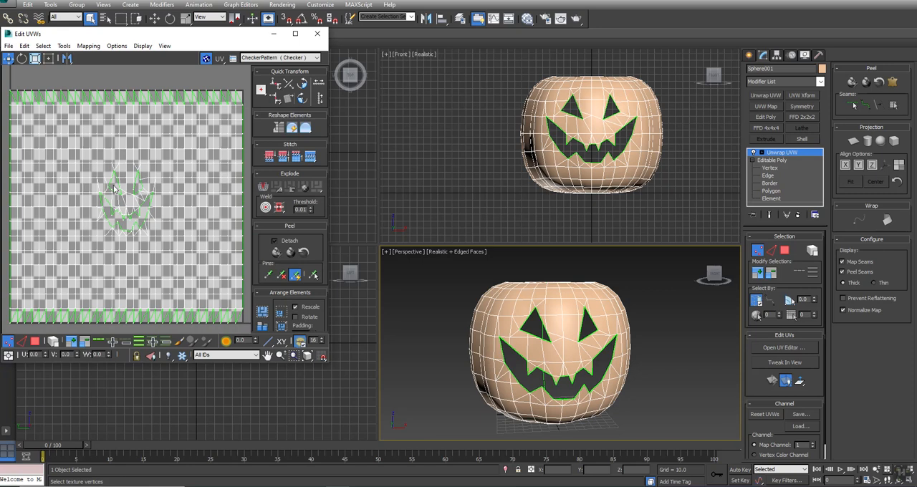
scroll(86, 233, "down", 3)
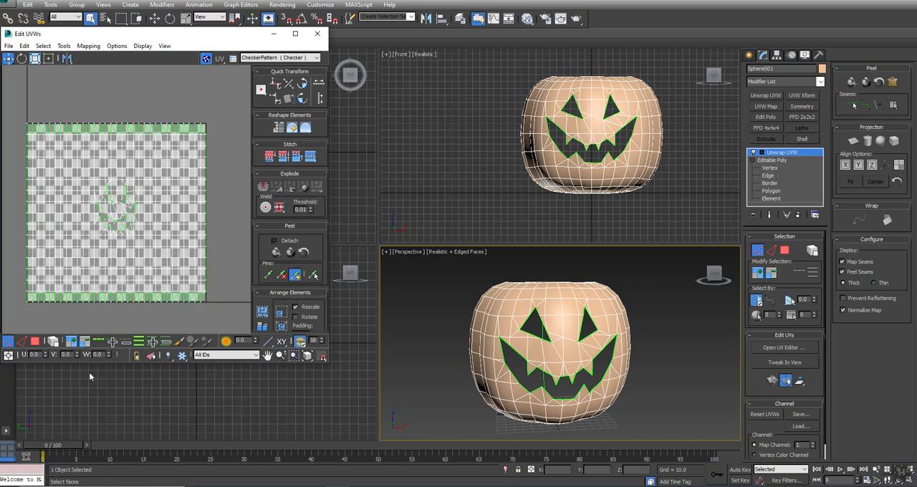
left_click(35, 341)
key("ctrl+a")
left_click_drag(205, 304, 163, 258)
left_click_drag(32, 143, 35, 145)
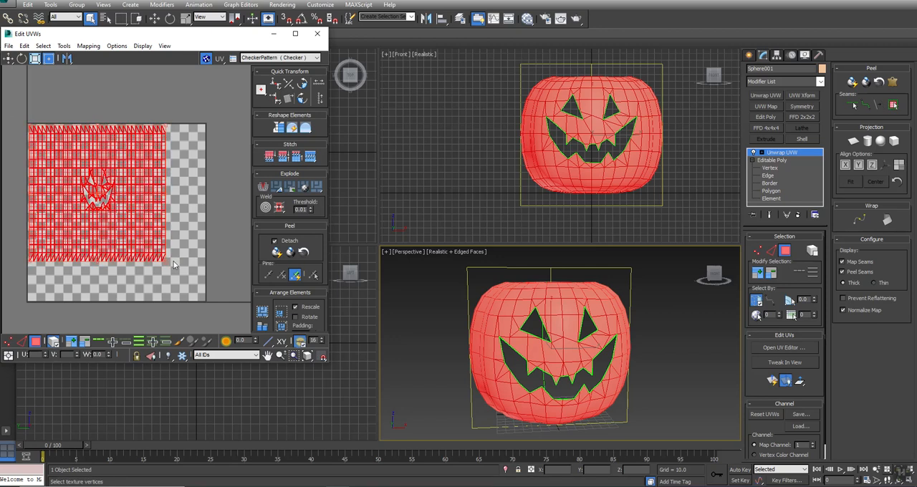
left_click_drag(166, 260, 130, 232)
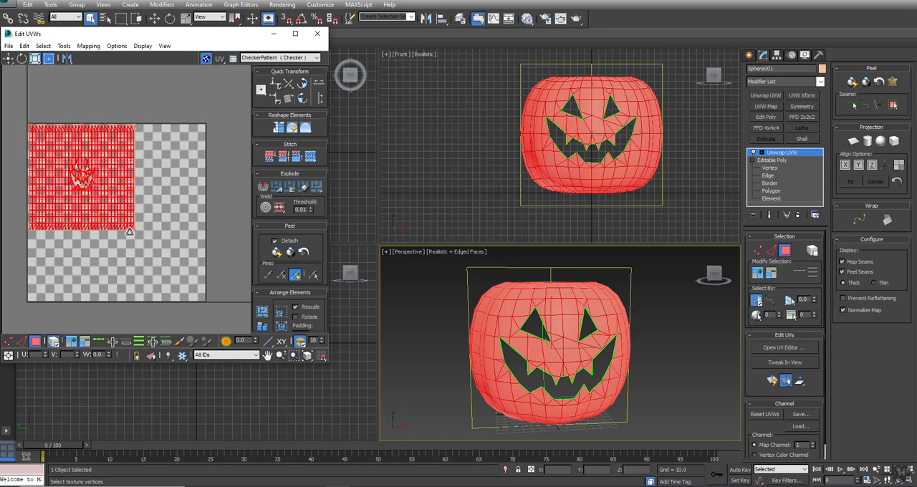
Step: Convert the unwrapped pumpkin to an Editable Poly
right_click(624, 118)
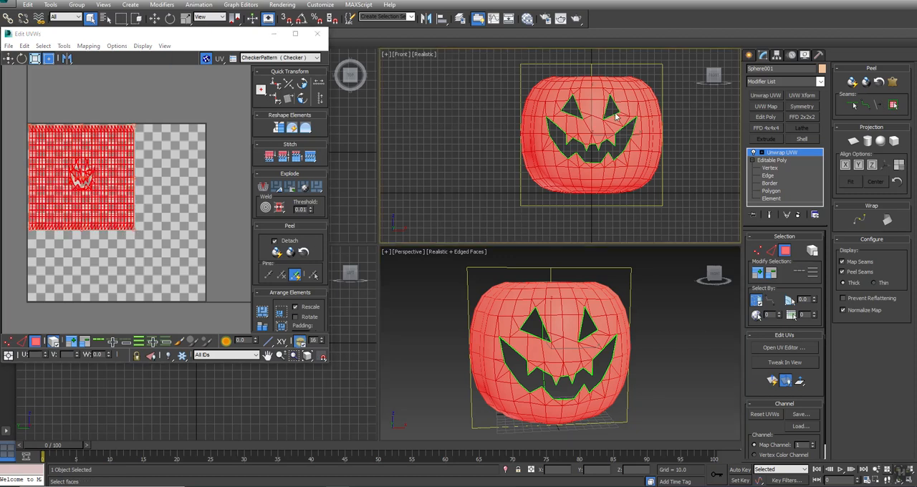
right_click(624, 116)
mouse_move(663, 207)
left_click(722, 214)
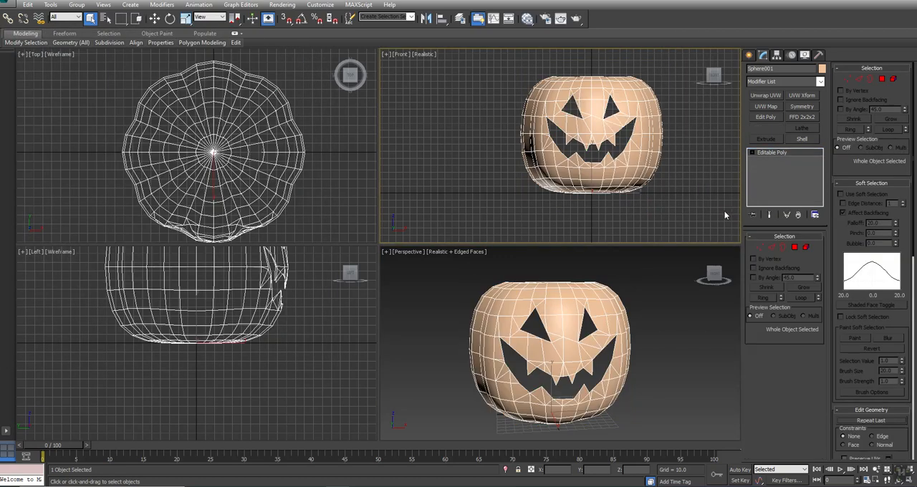
Step: Frame the pumpkin in the front and perspective views and rename the pumpkin object
key("z")
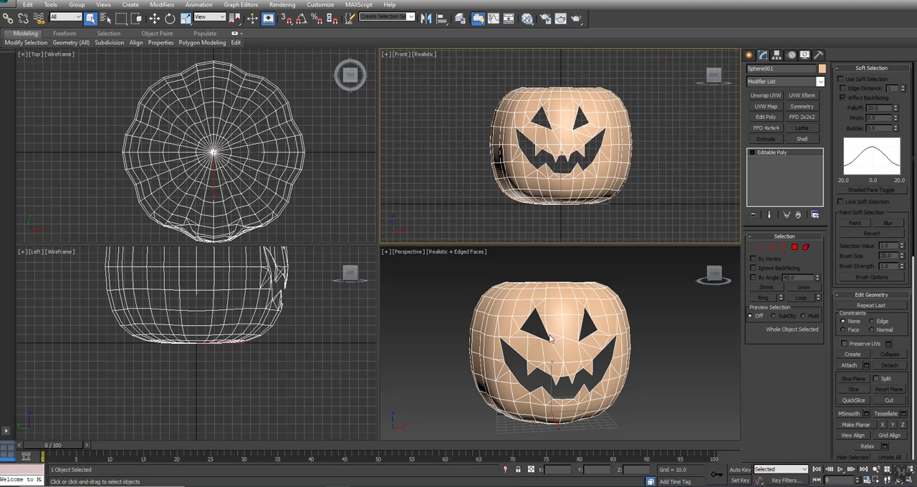
right_click(660, 296)
key("z")
left_click(778, 70)
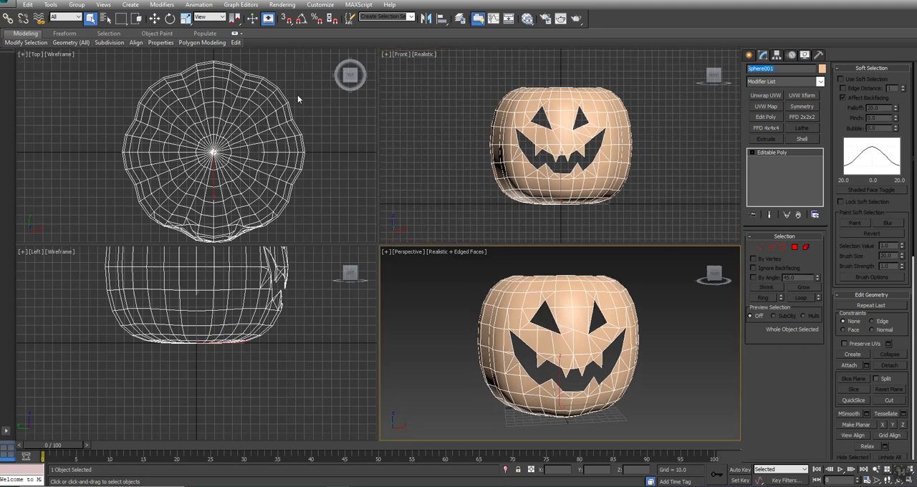
type("Pumpkin")
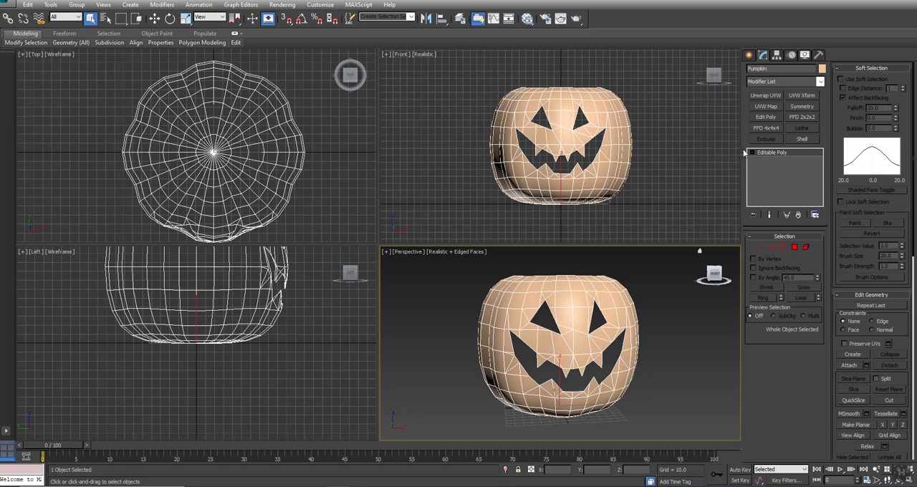
Step: Add a Shell modifier to the pumpkin with an outer amount of 0 and an inner amount of 5
left_click(804, 140)
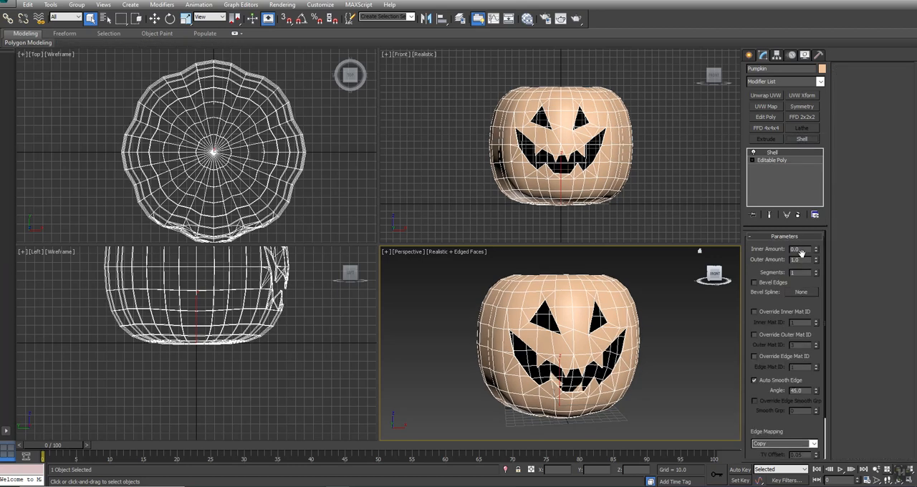
type("0")
key("Return")
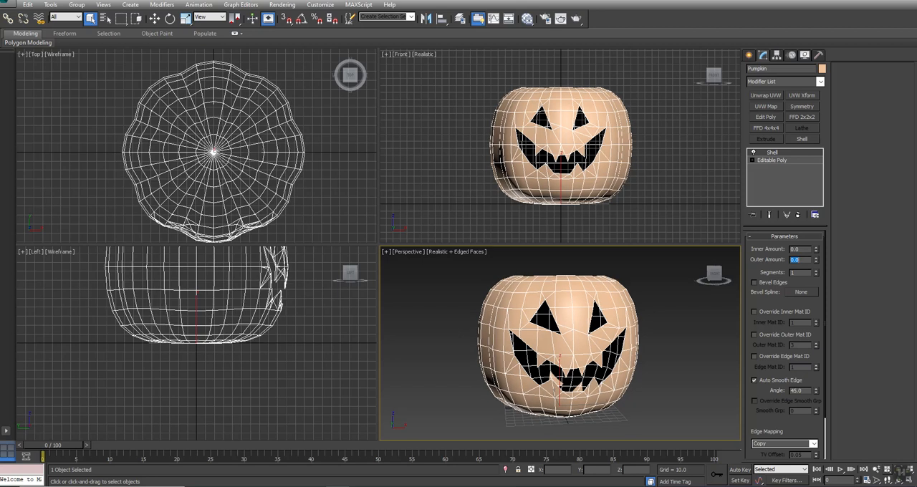
left_click(805, 250)
type("5")
key("Return")
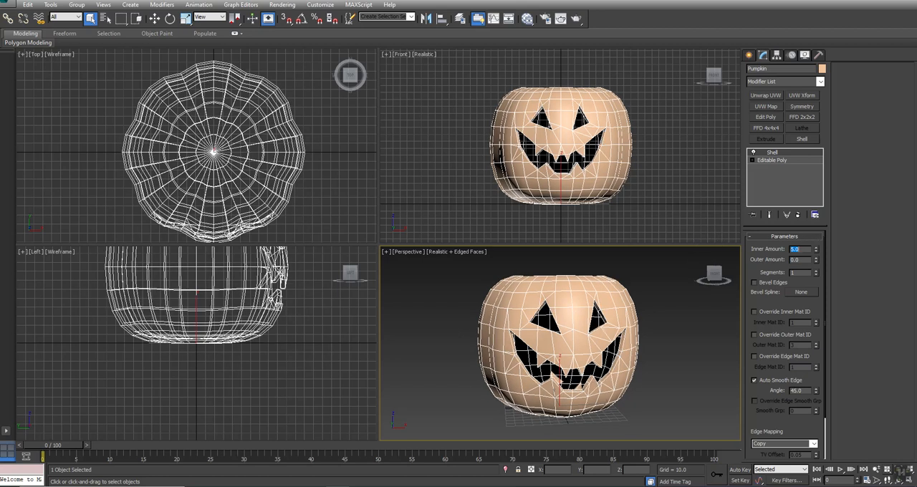
Step: Check the wall thickness around the carved face in the enlarged perspective view, and set the shell's inner amount to 10
scroll(559, 355, "up", 3)
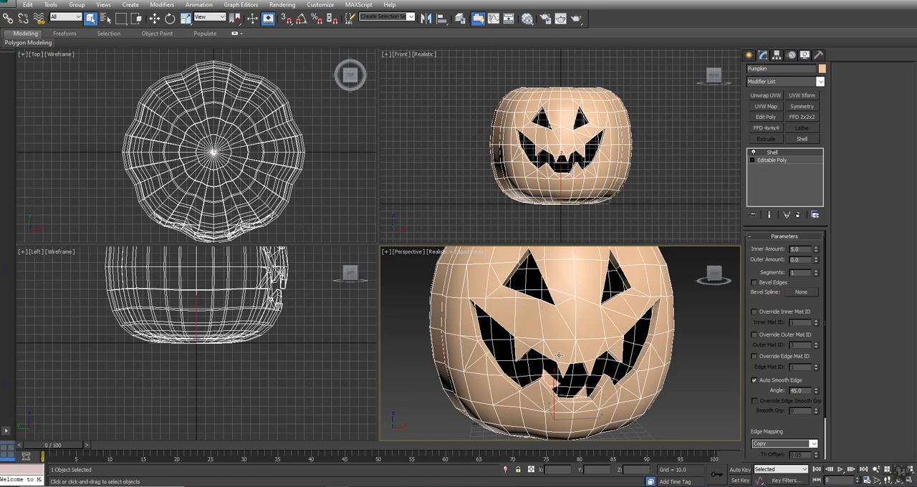
middle_click_drag(580, 385, 565, 392)
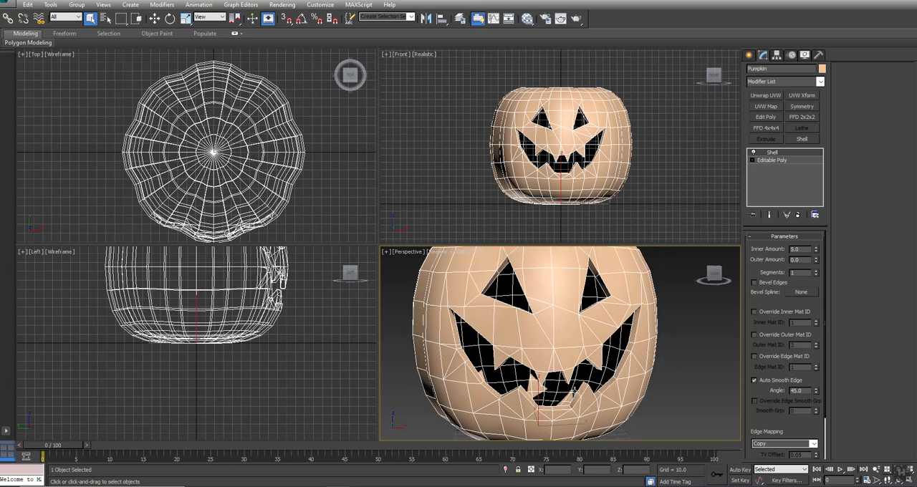
key("alt+w")
middle_click_drag(423, 287, 438, 278, "alt")
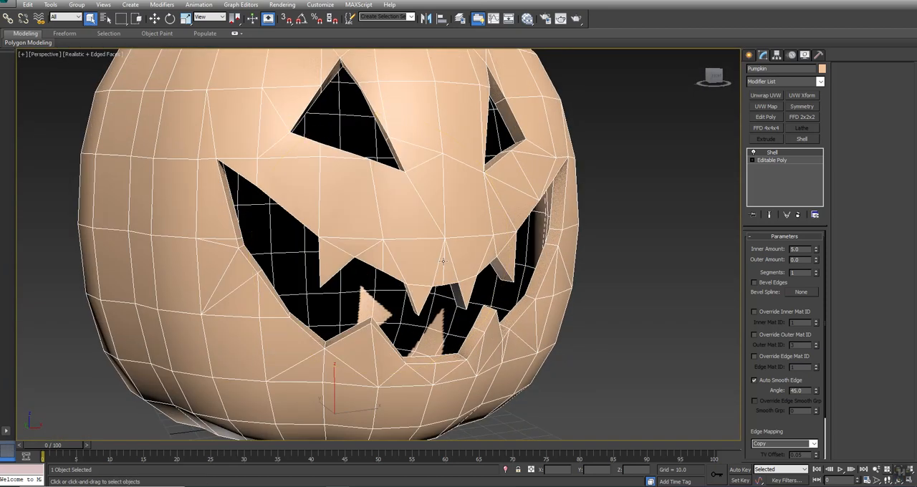
scroll(459, 229, "down", 2)
middle_click_drag(459, 229, 463, 226, "ctrl+alt")
middle_click_drag(417, 261, 422, 276, "alt")
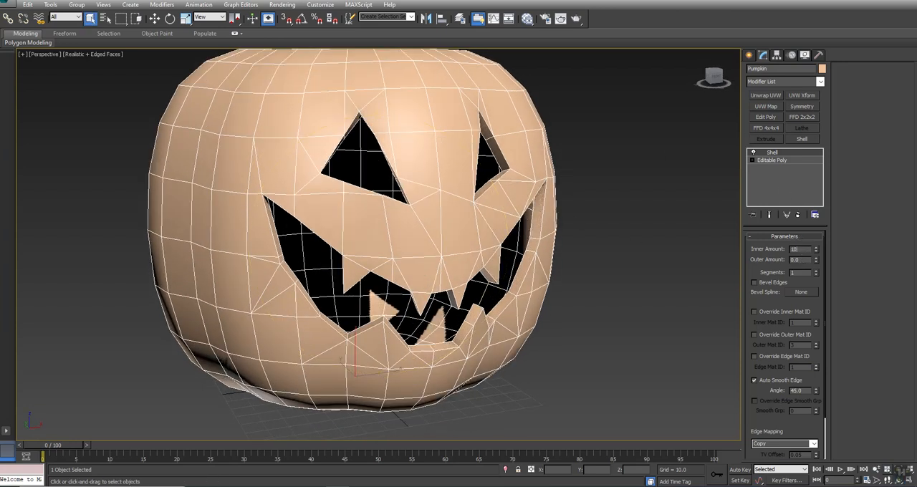
key("Return")
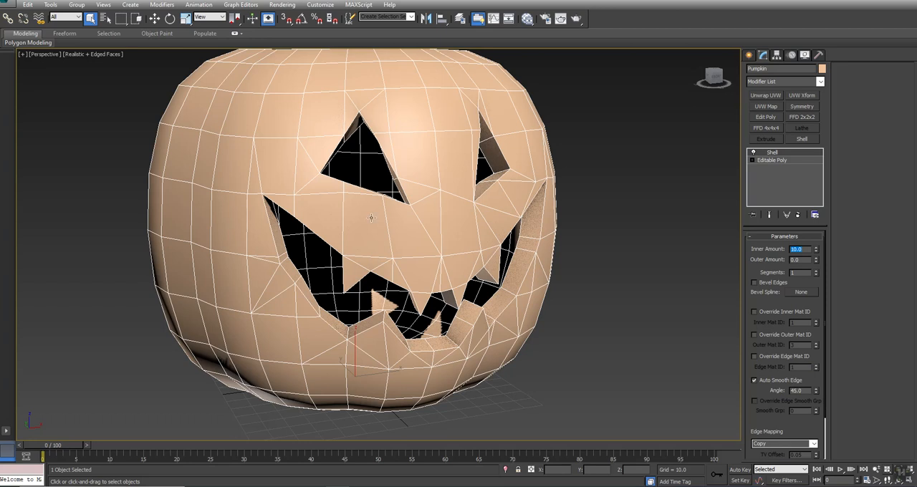
middle_click_drag(456, 176, 456, 185)
mouse_move(340, 209)
middle_mouse_down("alt")
mouse_move(375, 206)
mouse_move(356, 188)
mouse_move(297, 207)
mouse_move(303, 231)
mouse_move(323, 209)
mouse_move(351, 205)
mouse_move(324, 211)
mouse_move(300, 195)
mouse_move(297, 211)
mouse_move(377, 212)
mouse_move(352, 208)
middle_mouse_up("alt")
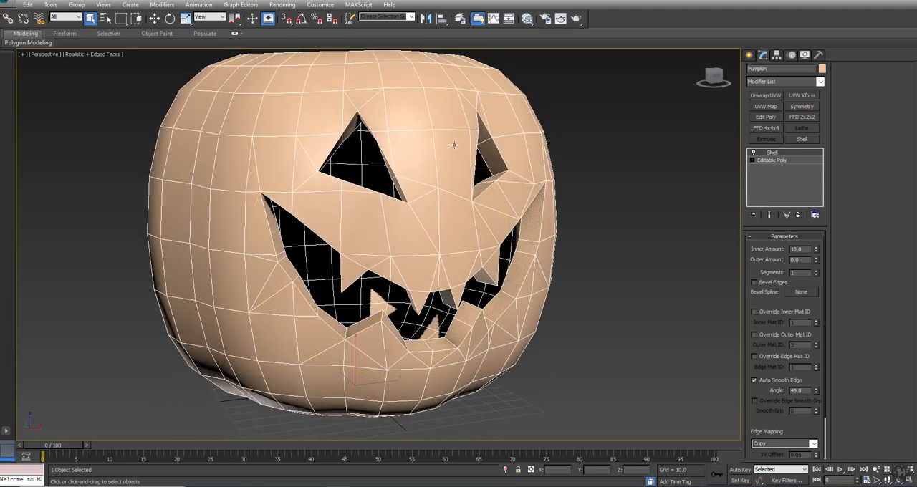
Step: Convert the shelled pumpkin to an Editable Poly
right_click(433, 133)
mouse_move(458, 222)
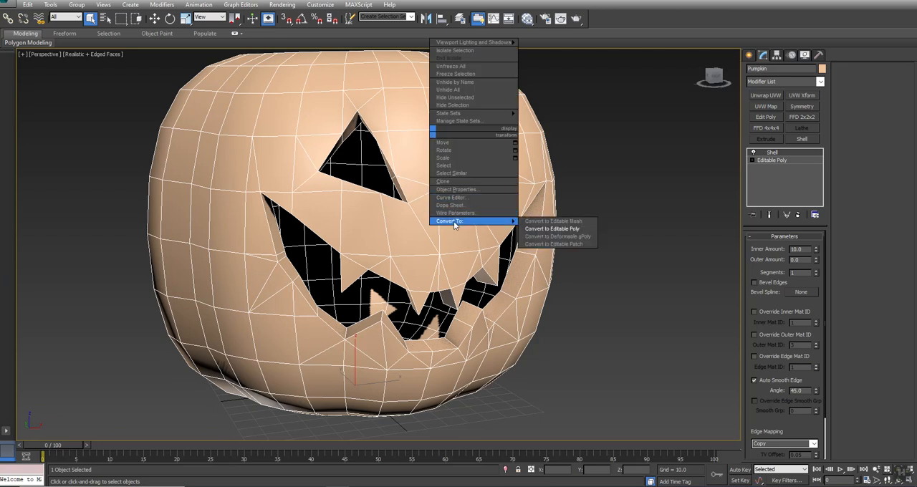
left_click(553, 229)
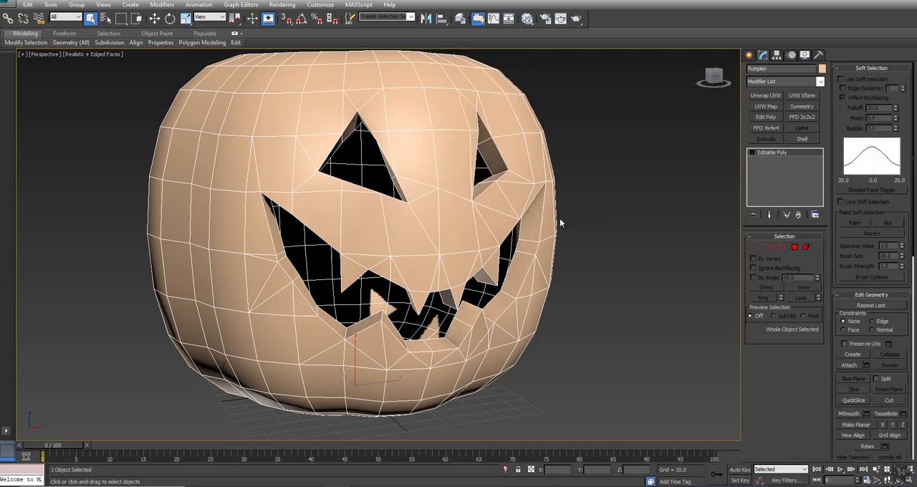
Step: Apply an Unwrap UVW modifier to the pumpkin at polygon level and open its UV editor
left_click(757, 95)
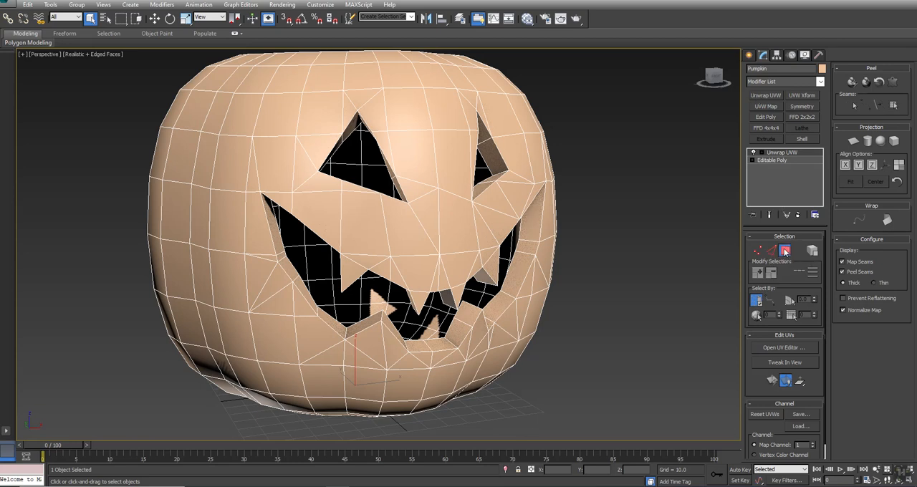
left_click(785, 251)
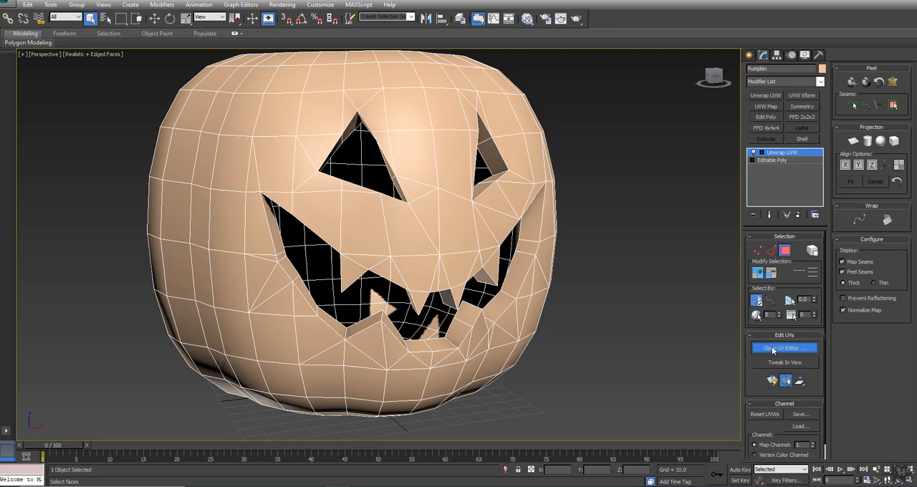
left_click(773, 350)
middle_click_drag(360, 153, 515, 147)
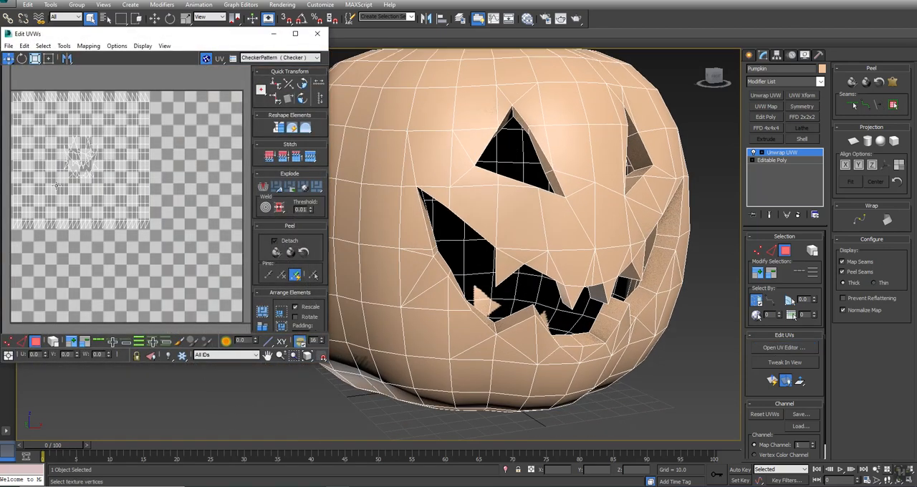
Step: Try selecting the pumpkin's inner shell and carved rim faces from the UV editor, and clear the selection
left_click(43, 46)
left_click(81, 124)
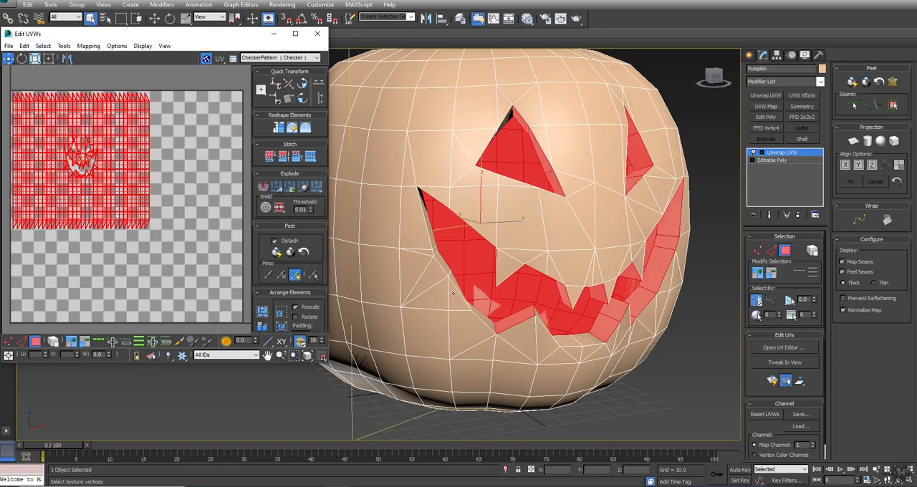
left_click(665, 230)
scroll(654, 269, "down", 2)
scroll(649, 279, "up", 5)
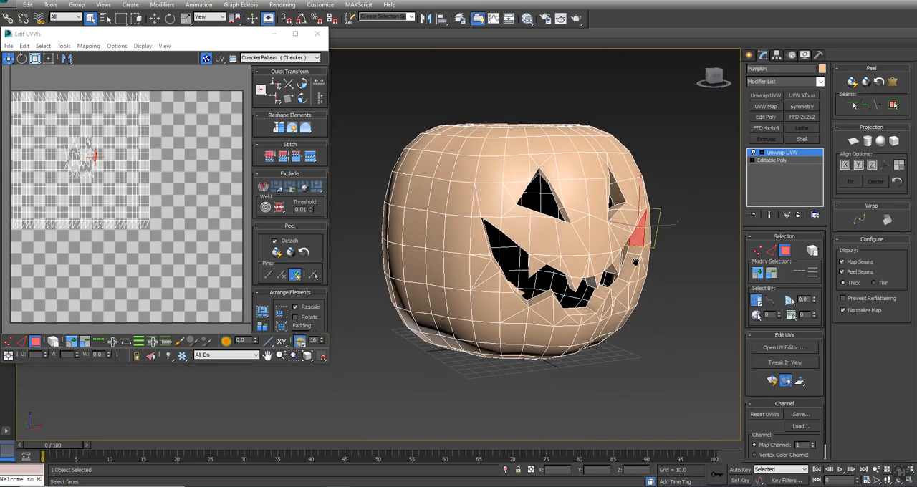
left_click(688, 272)
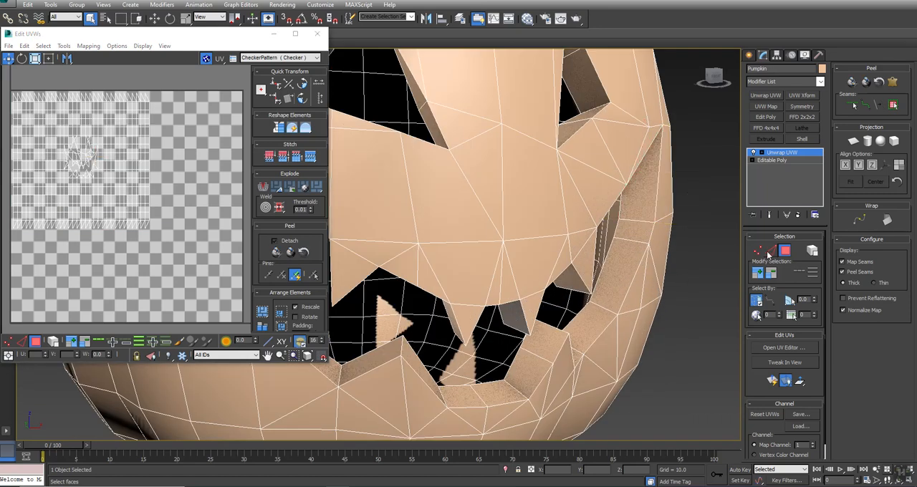
Step: Trace a point-to-point seam along the mouth's lower front edge, from its right corner around the lower middle teeth
left_click(866, 105)
scroll(650, 229, "down", 5)
scroll(650, 230, "up", 3)
key("f")
middle_click_drag(431, 170, 577, 278)
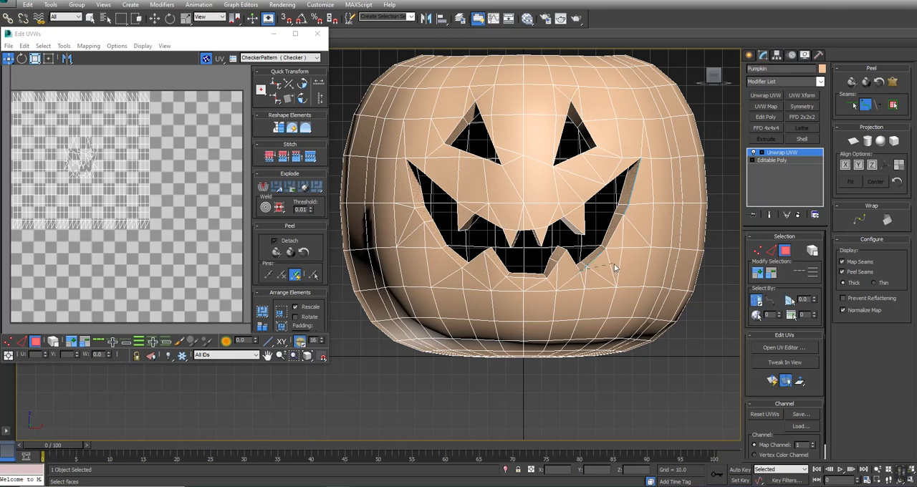
scroll(594, 271, "up", 5)
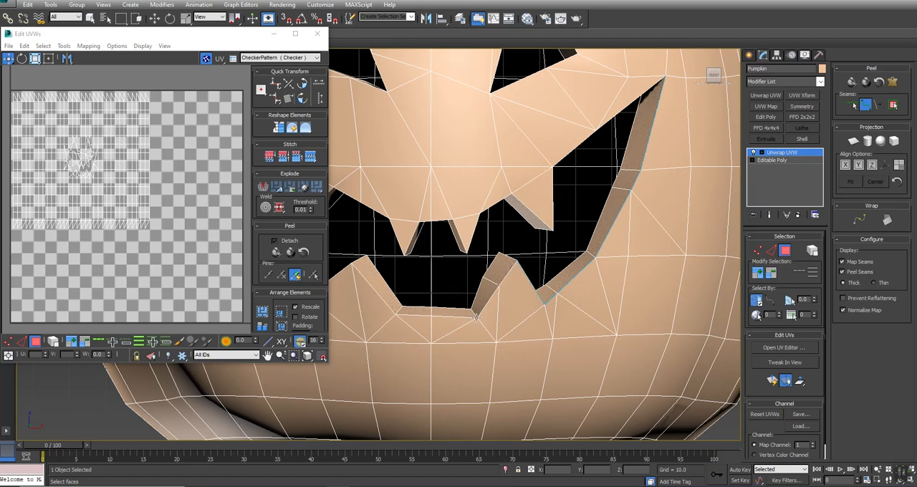
left_click(396, 313)
left_click(352, 263)
middle_click_drag(347, 279, 487, 291, "alt")
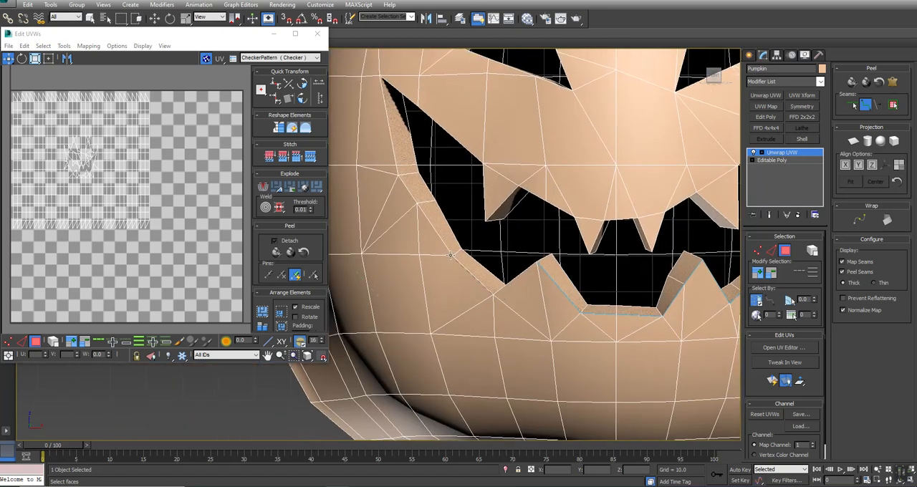
Step: Continue the seam around the mouth's left corner and along its upper edge to the tip of the upper-left tooth
left_click(417, 203)
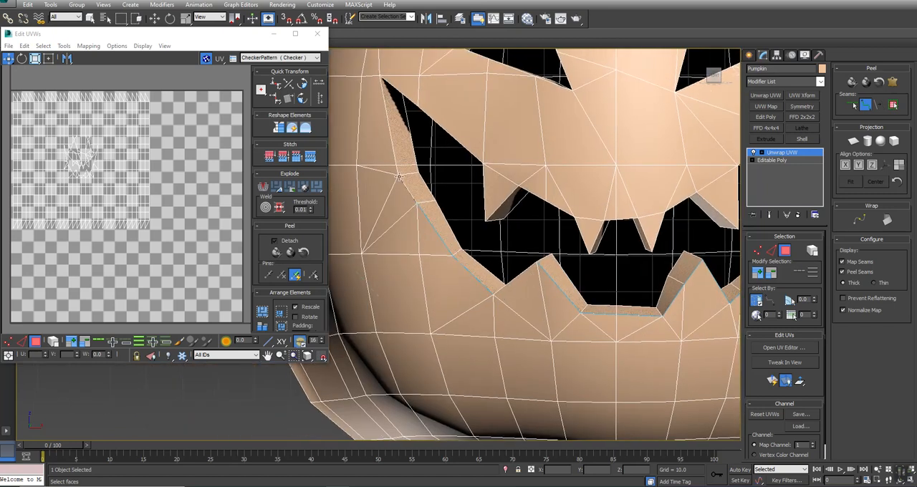
left_click(381, 76)
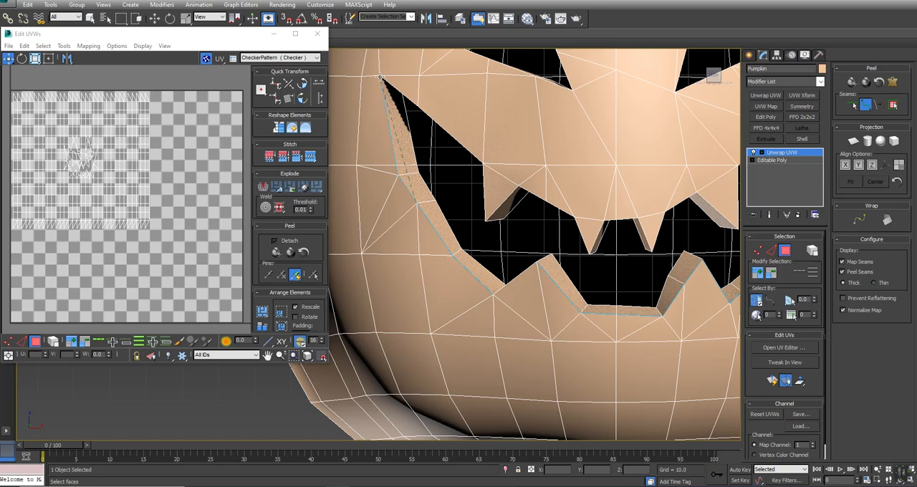
left_click(482, 166)
left_click(485, 220)
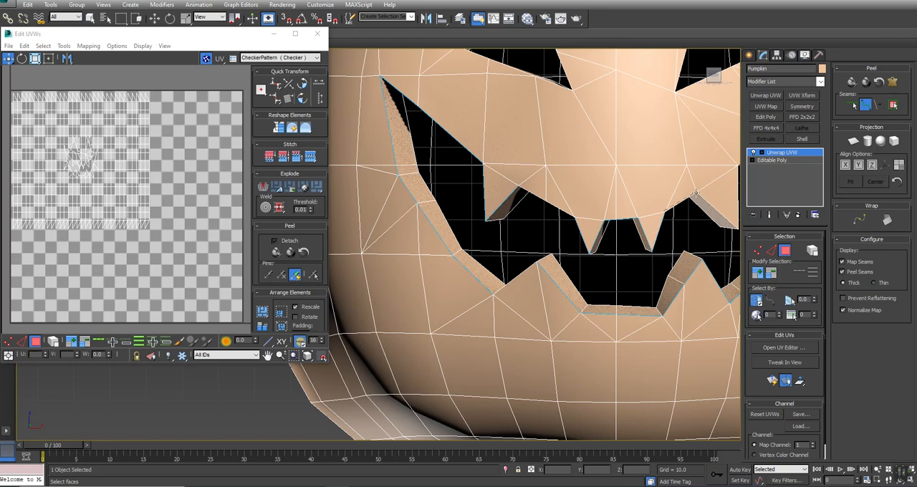
Step: Close the seam loop along the upper-right tooth to the mouth's right corner, and end the point-to-point seam
middle_click_drag(723, 224, 573, 226, "alt")
left_click(581, 222)
left_click(581, 158)
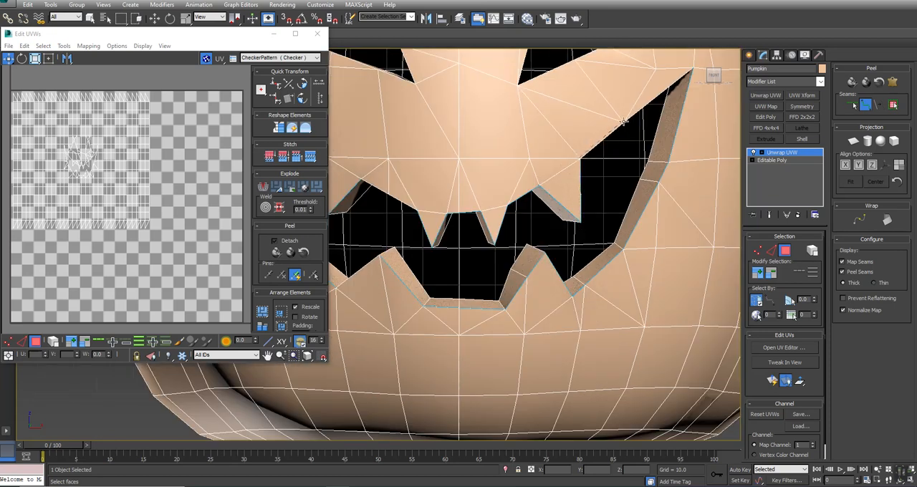
left_click(625, 124)
left_click(694, 69)
right_click(574, 270)
middle_click_drag(572, 268, 689, 251)
key("ctrl+r")
left_click_drag(394, 299, 412, 327)
right_click(430, 326)
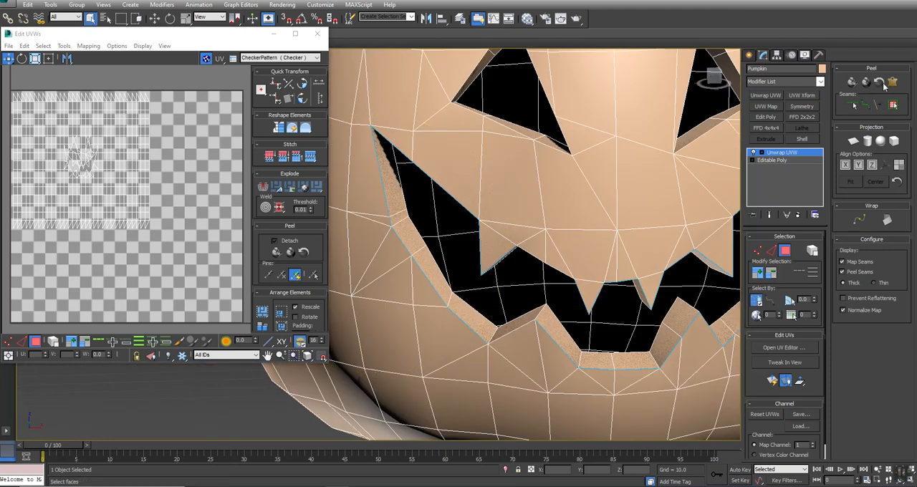
left_click(851, 105)
middle_click_drag(536, 256, 516, 308)
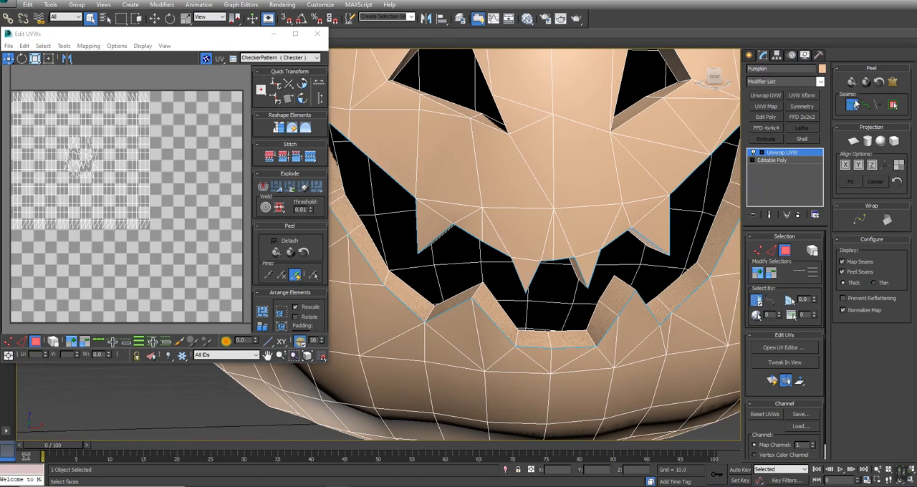
middle_click_drag(716, 184, 700, 196, "alt")
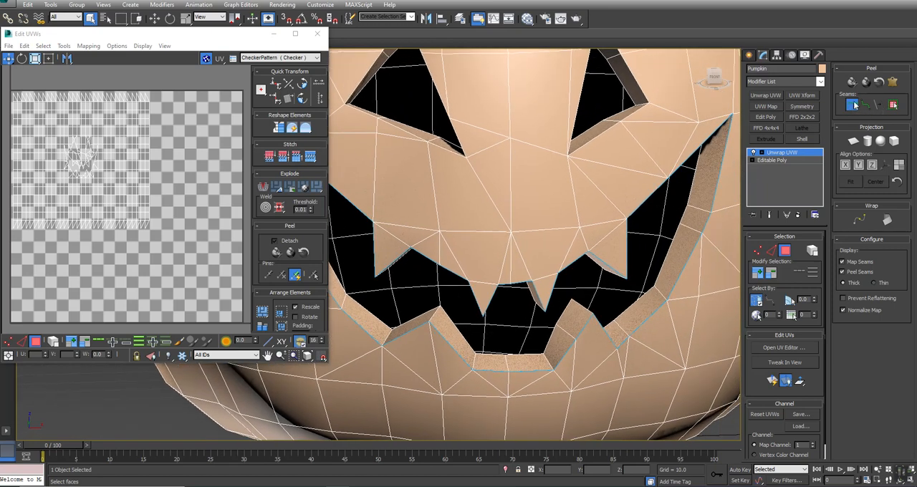
left_click(693, 177)
Step: Try selecting the inner rim edges along the right side of the mouth at edge level
key("2")
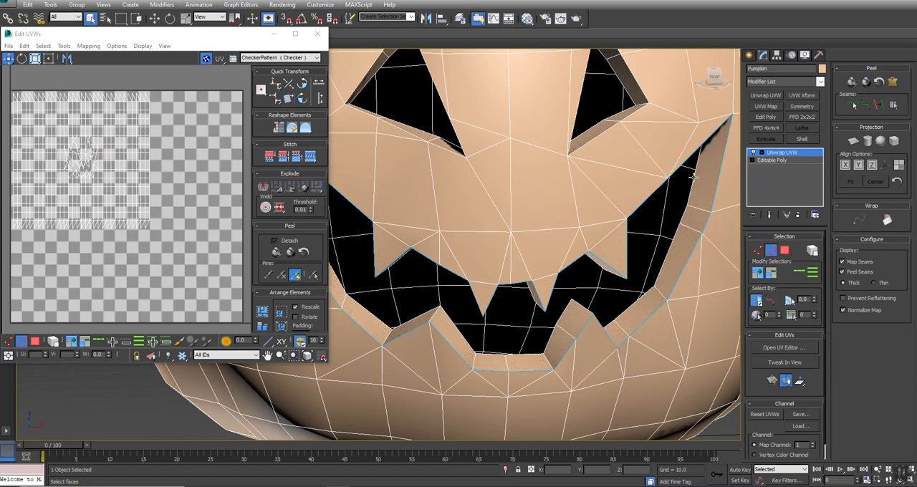
left_click(807, 273)
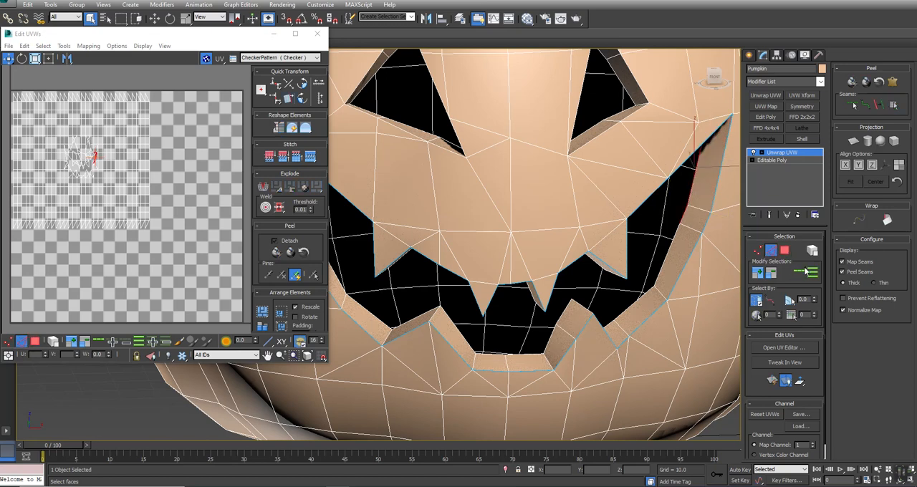
left_click(671, 245, "ctrl")
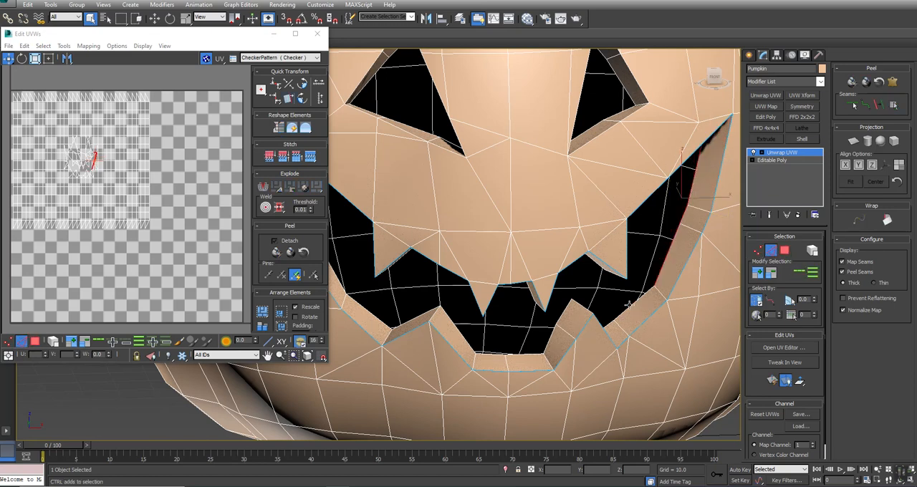
key("F3")
key("F3")
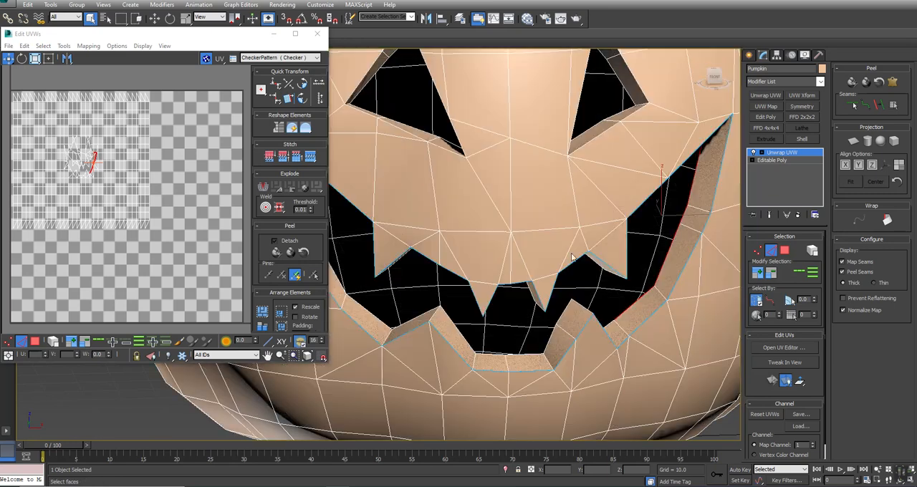
middle_click_drag(497, 285, 478, 272, "alt")
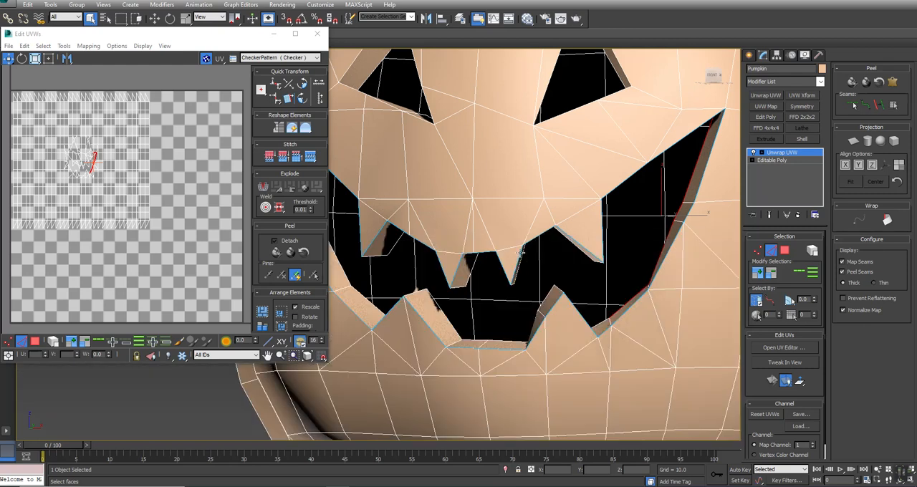
scroll(521, 254, "up", 8)
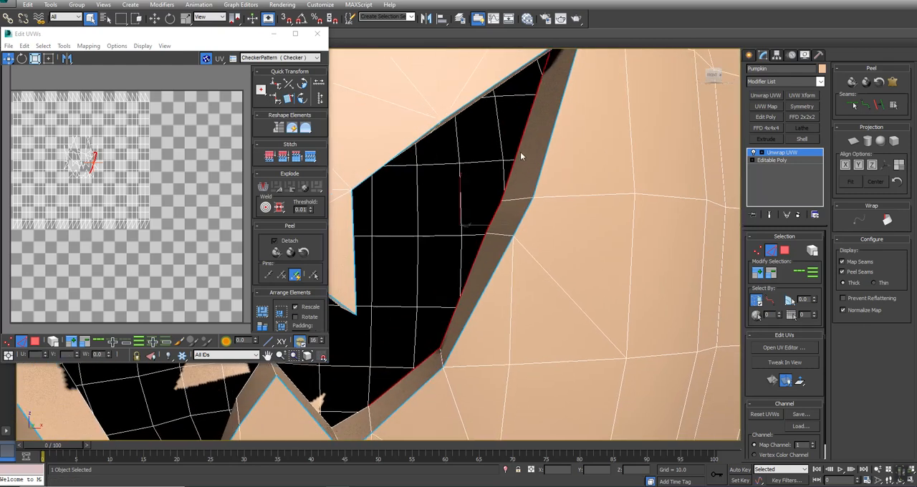
Step: Select the inner rim edges from the mouth's right corner down to the lower-right notch and convert them to seams
left_click(517, 150)
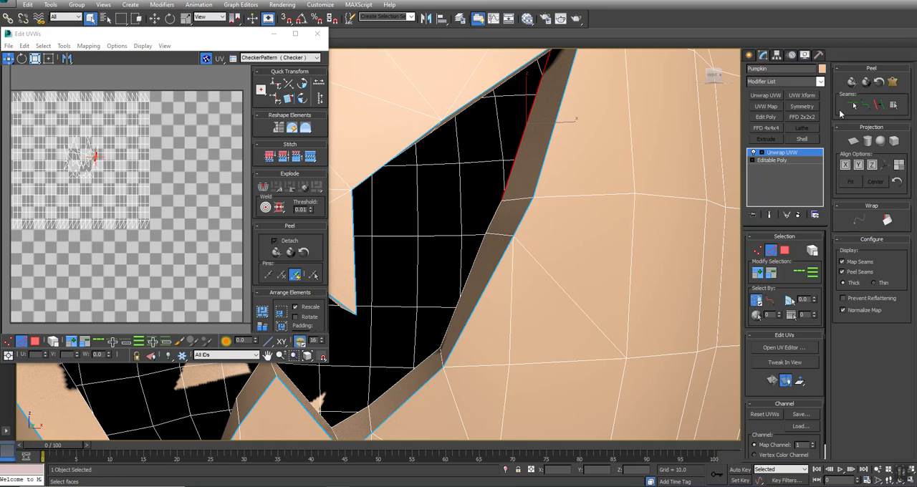
key("alt+z")
left_click_drag(473, 187, 472, 205)
middle_click_drag(472, 205, 613, 175, "ctrl+alt")
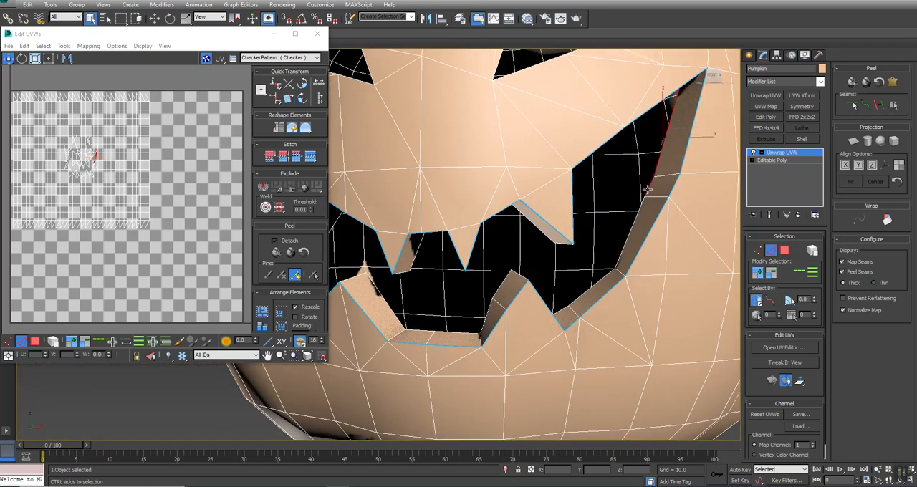
left_click(632, 229, "ctrl")
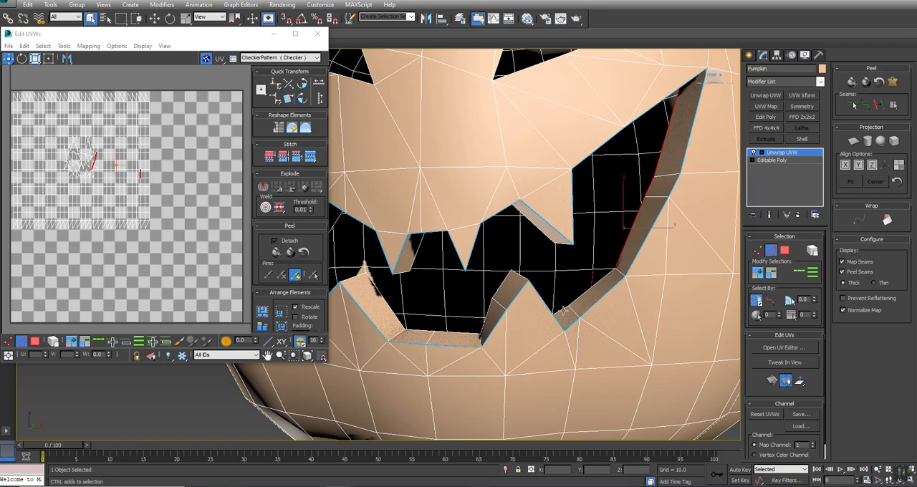
left_click(586, 288, "ctrl")
left_click(563, 311, "ctrl")
left_click(883, 105)
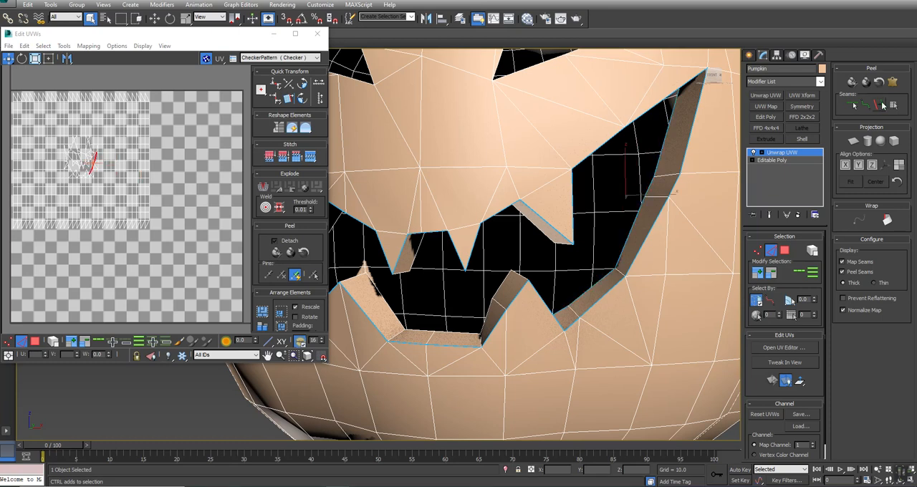
Step: Select the inner rim edges of the lower teeth and along the bottom of the mouth, and convert them to seams
left_click(506, 278)
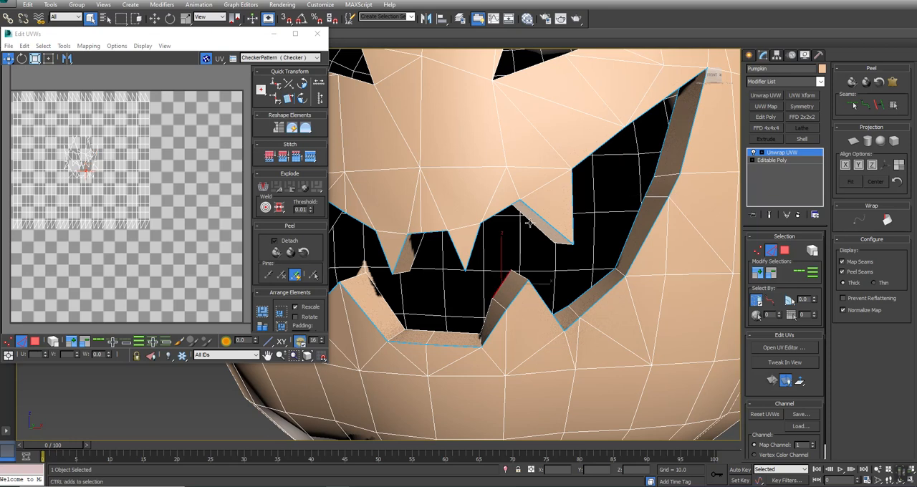
left_click(531, 224, "ctrl")
left_click(466, 333, "ctrl")
left_click(410, 332, "ctrl")
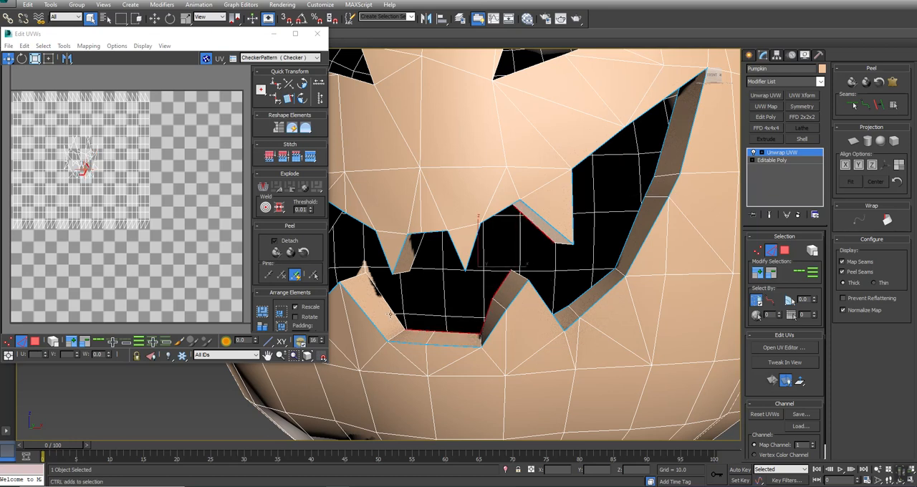
key("z")
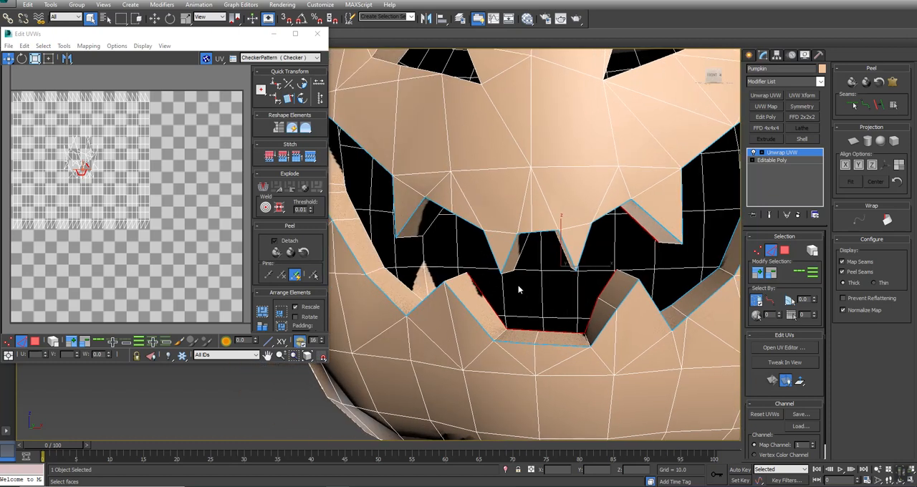
left_click(517, 261, "ctrl")
left_click(881, 106)
Step: Select the inner rim edges from the mouth's lower-left notch up to its left corner and convert them to seams
left_click(384, 271)
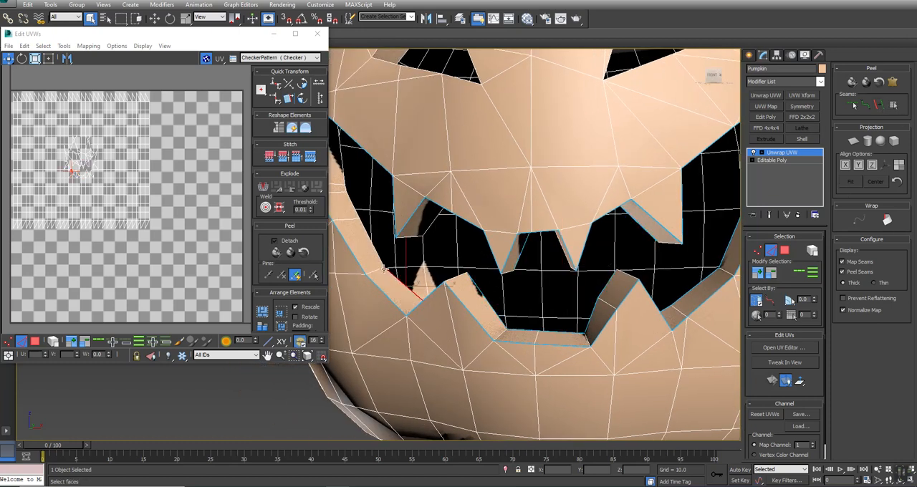
middle_click_drag(352, 195, 441, 243, "alt")
left_click(425, 218, "ctrl")
scroll(428, 237, "up", 3)
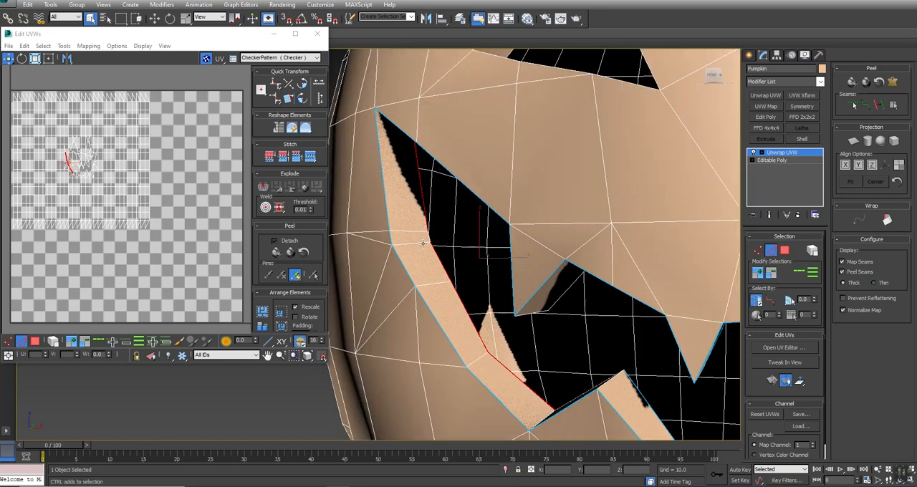
left_click(428, 237, "ctrl")
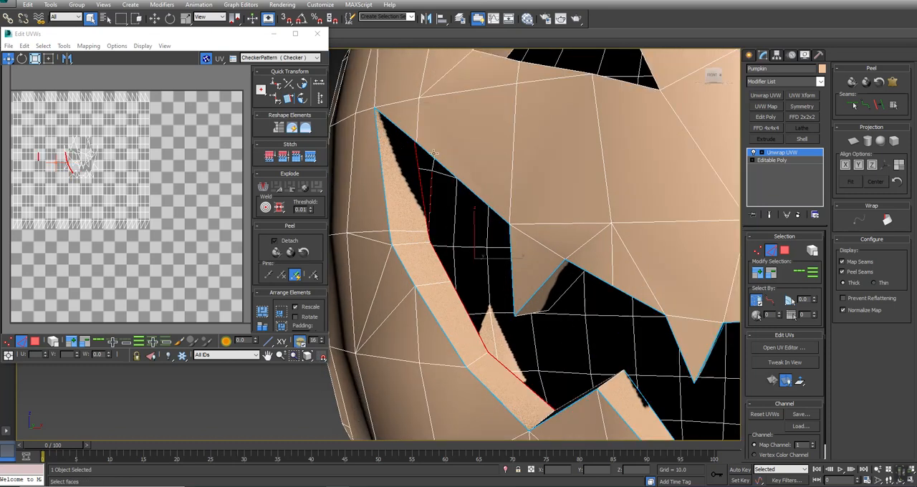
left_click(433, 185, "alt")
left_click(879, 105)
Step: Select the inner rim edges of the lower-left tooth and along the mouth's upper-left side to the centre teeth
middle_click_drag(553, 295, 541, 325)
scroll(466, 316, "down", 5)
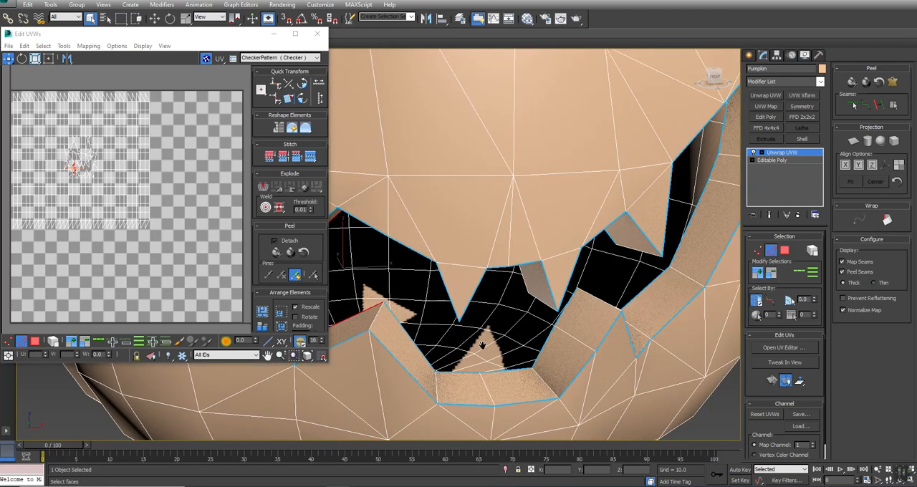
middle_click_drag(453, 280, 592, 278)
middle_click_drag(502, 310, 500, 237, "alt")
left_click(476, 238)
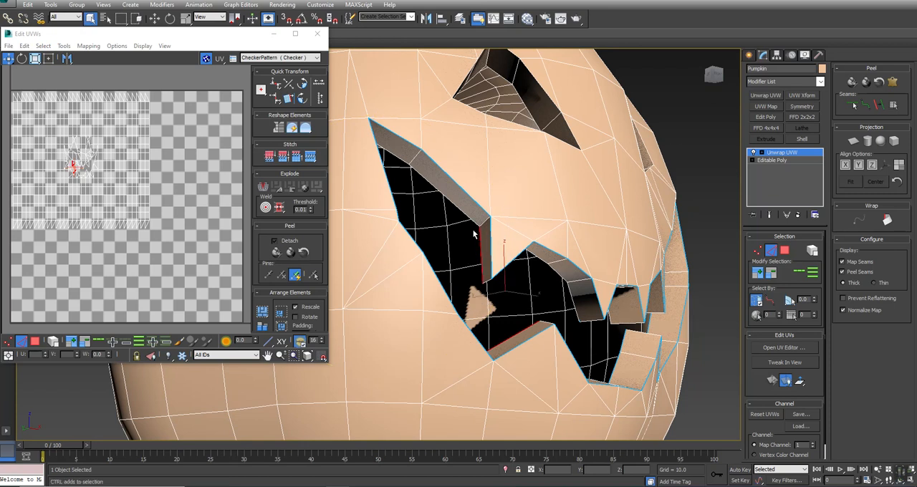
left_click(438, 191, "ctrl")
left_click(402, 162, "ctrl")
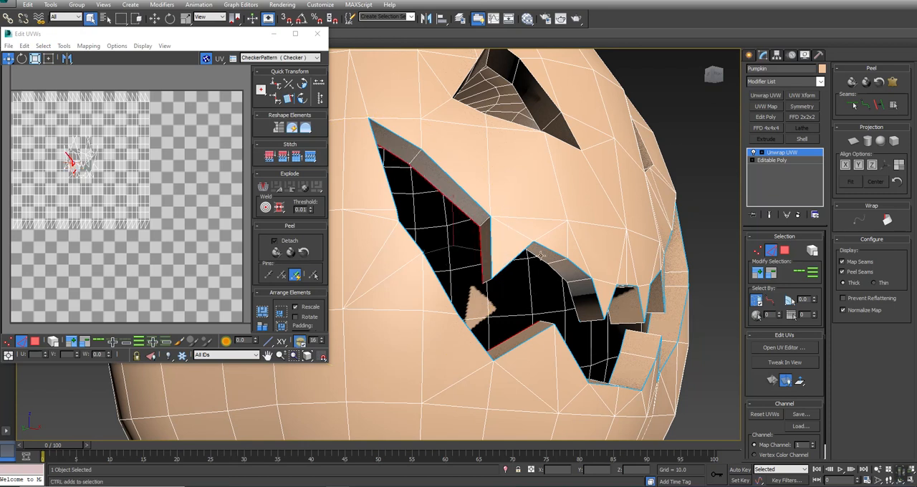
left_click(561, 278, "ctrl")
left_click(558, 322, "ctrl")
middle_click_drag(451, 251, 444, 250, "alt")
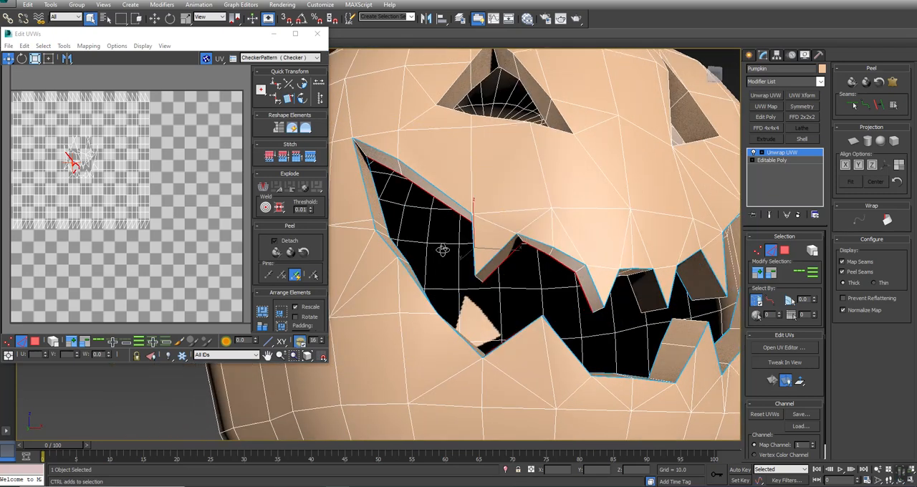
Step: Add the inner rim edges from the centre teeth to the mouth's upper right corner and convert the selection to seams
left_click(632, 299, "ctrl")
middle_click_drag(394, 284, 502, 266, "alt")
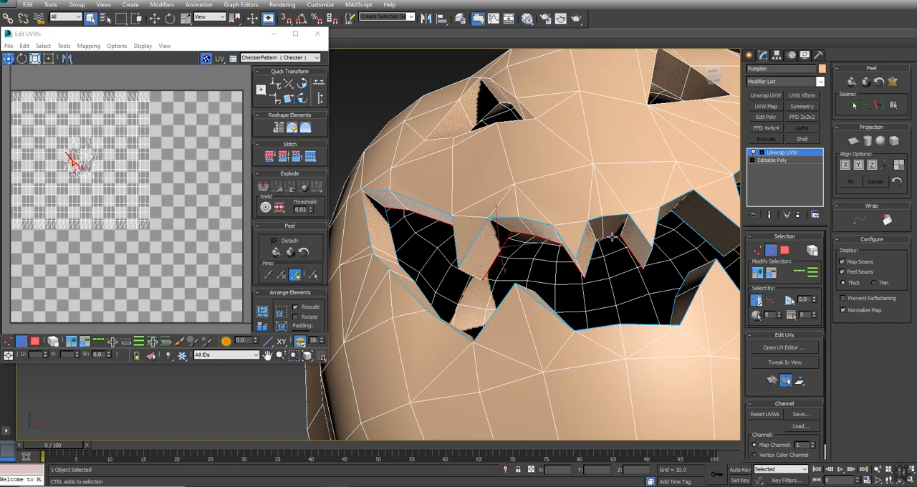
middle_click_drag(600, 238, 442, 272, "alt")
left_click(507, 232, "ctrl")
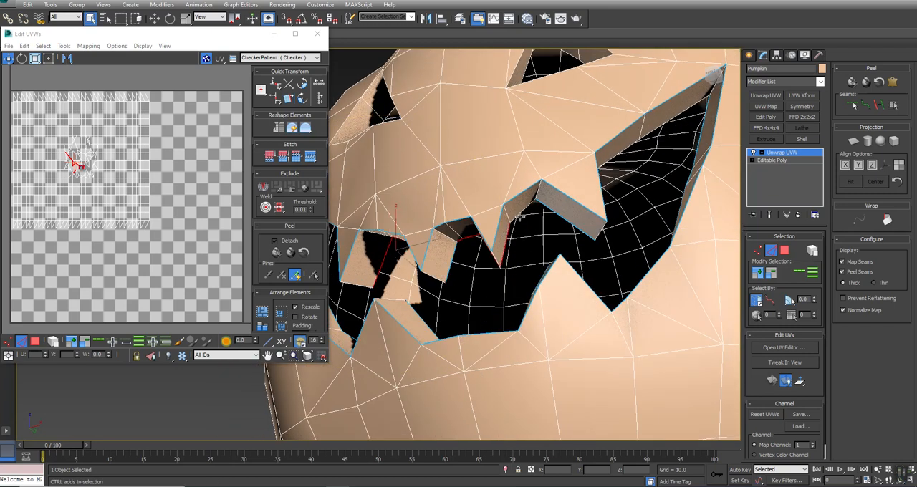
left_click(522, 212, "ctrl")
left_click(619, 155, "ctrl")
left_click(679, 117, "ctrl")
left_click(882, 106)
Step: Select the remaining inner edge of the upper-right tooth and convert it to a seam
key("ctrl+r")
left_click_drag(430, 240, 383, 269)
right_click(383, 269)
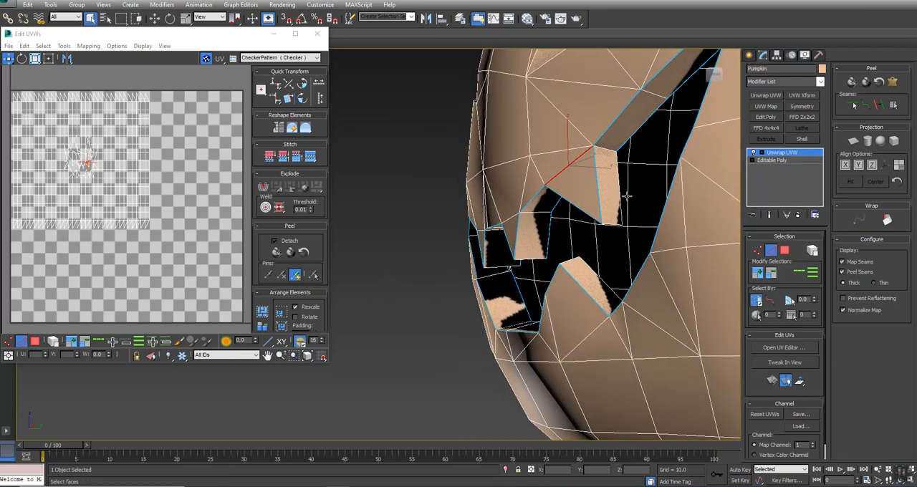
left_click(620, 183)
left_click(881, 105)
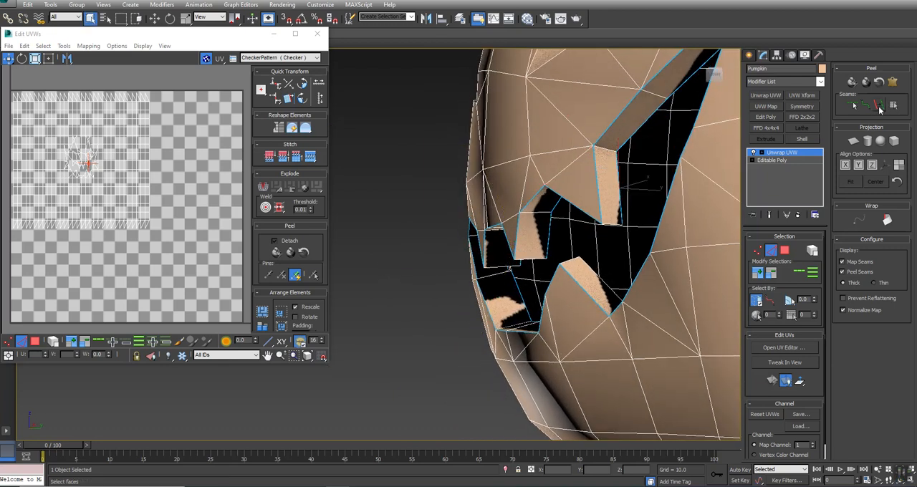
Step: Try expanding a face selected inside the mouth opening to the seams to test whether the loops are closed
left_click(785, 250)
left_click(621, 167)
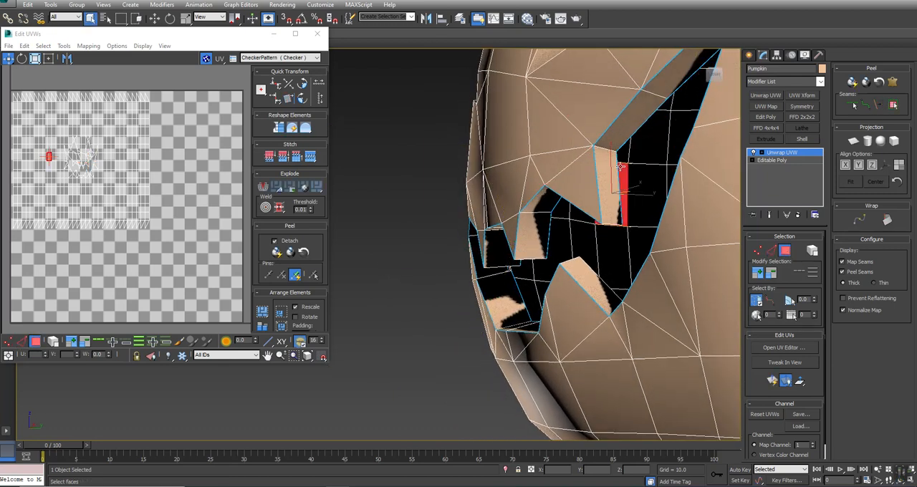
left_click(893, 104)
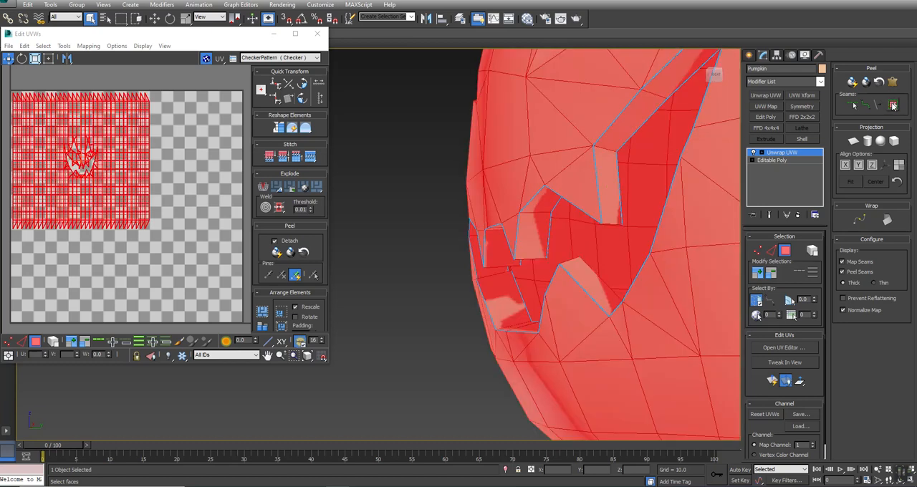
middle_click_drag(459, 259, 499, 233, "alt")
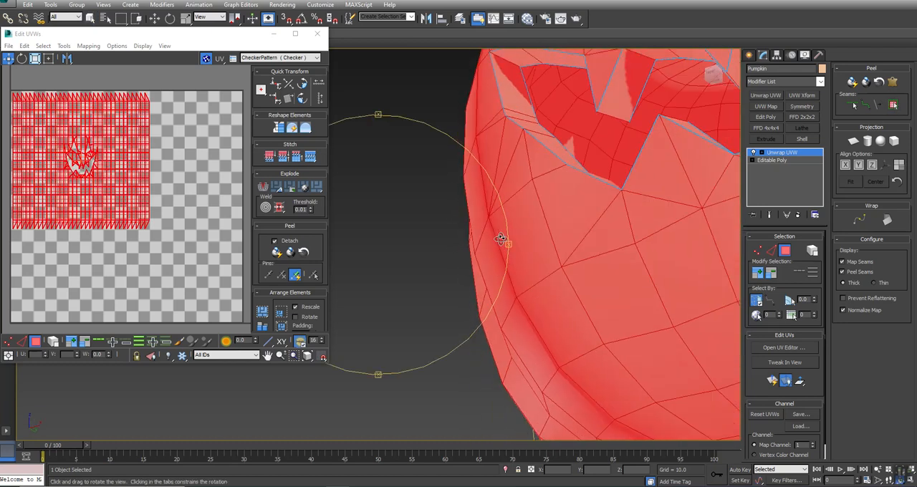
Step: Select a rim face to inspect the mouth, and edit the seams by hand to close the gap along the inner rim
scroll(617, 113, "up", 3)
left_click(515, 165)
middle_click_drag(516, 165, 578, 276, "alt")
left_click(853, 105)
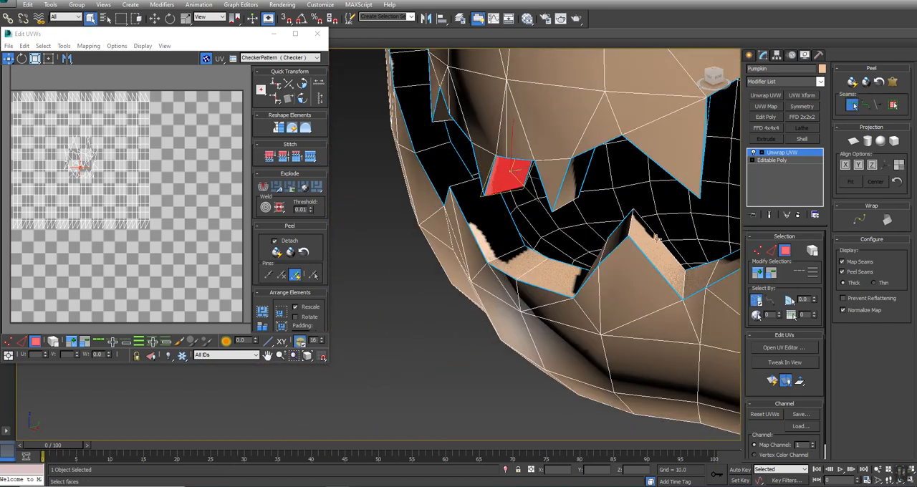
right_click(457, 355)
left_click(736, 247)
right_click(679, 215)
right_click(685, 216)
left_click(852, 105)
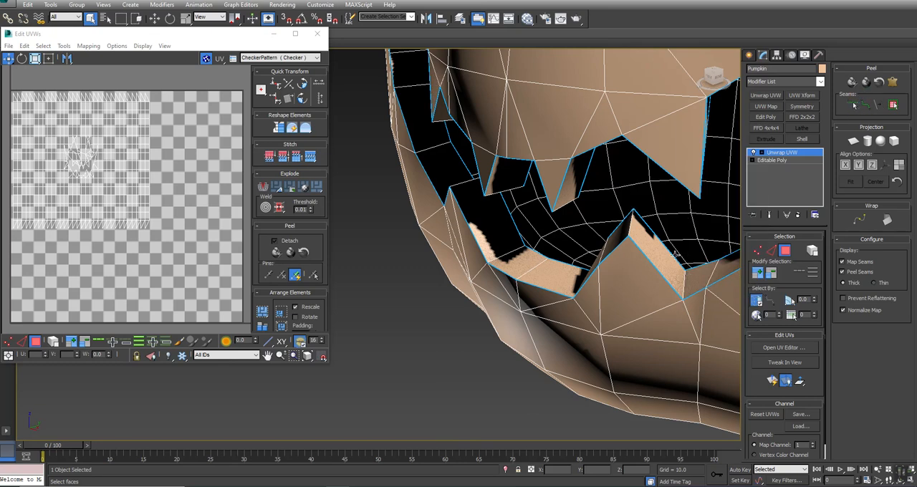
Step: Select a face on the mouth's rim and expand the selection to the seams around the whole rim
left_click(661, 251)
left_click(893, 105)
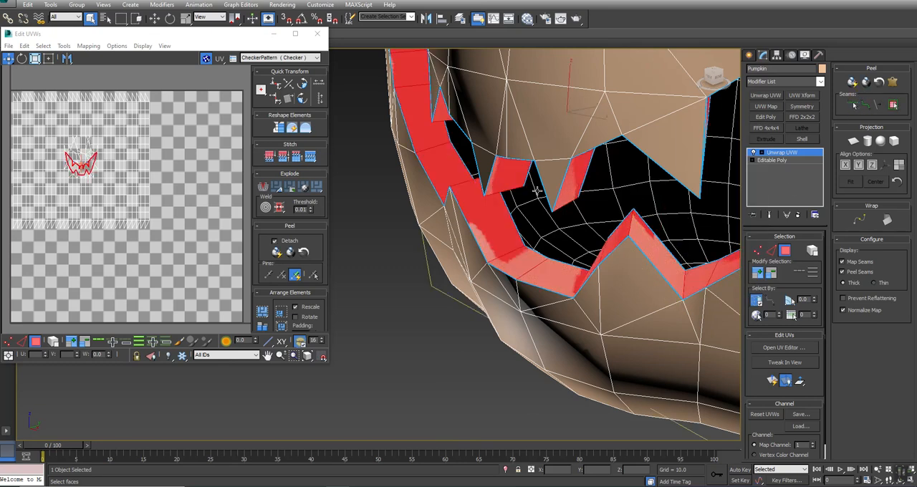
key("z")
scroll(453, 245, "down", 5)
middle_click_drag(495, 215, 552, 204, "alt")
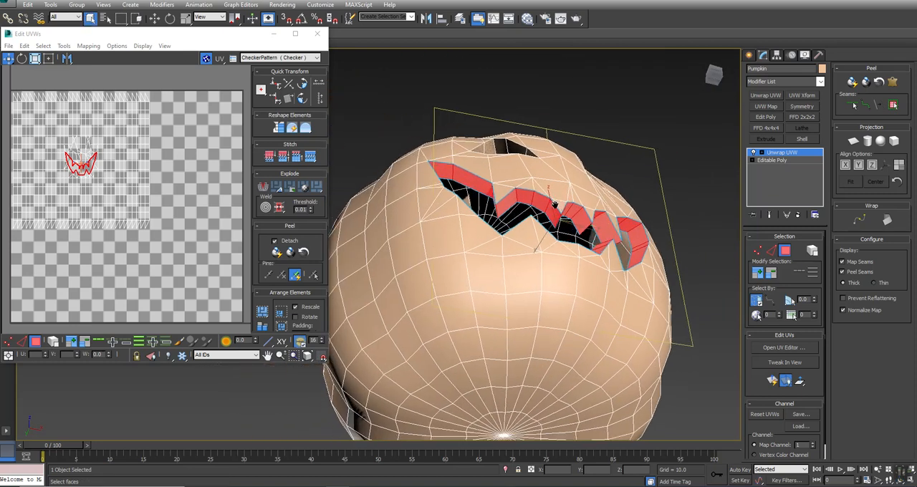
scroll(587, 207, "up", 3)
Step: Clear the face selection and add seams across the rim at the mouth's right and left corners with Edit Seams
left_click(854, 105)
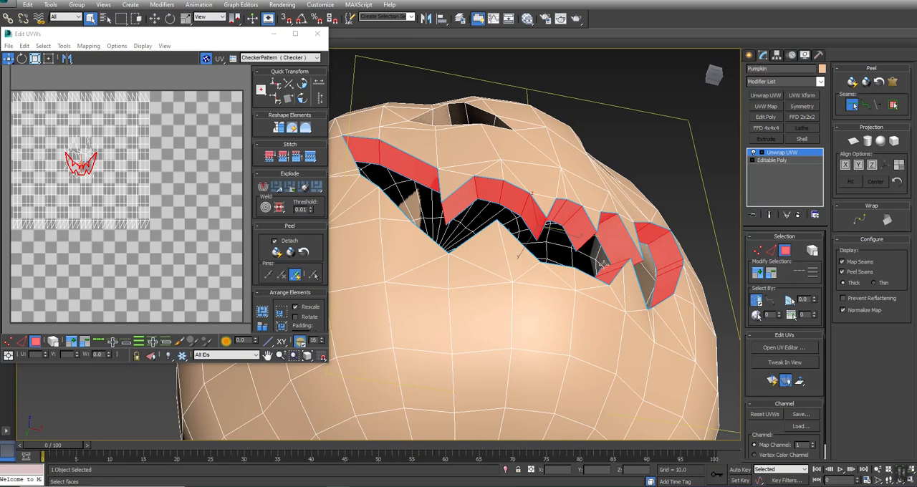
mouse_move(494, 248)
middle_mouse_down("alt")
mouse_move(477, 258)
mouse_move(501, 251)
middle_mouse_up("alt")
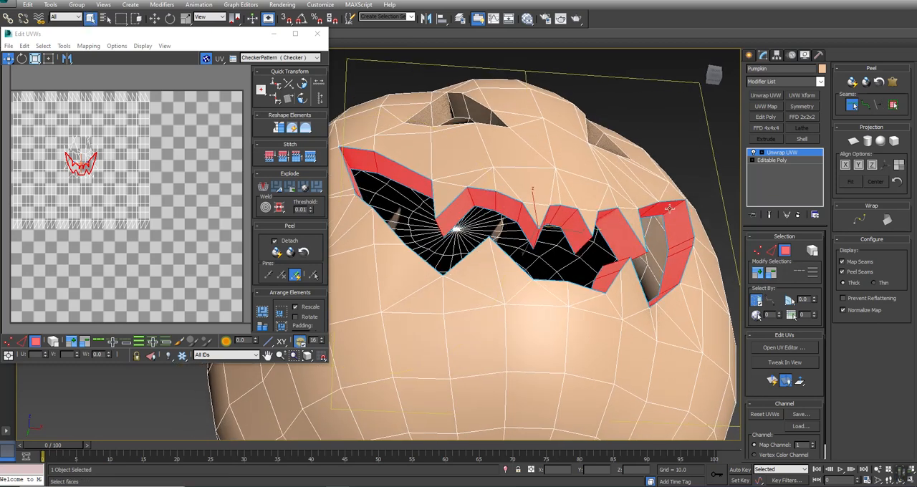
key("ctrl+d")
middle_click_drag(378, 163, 462, 187, "alt")
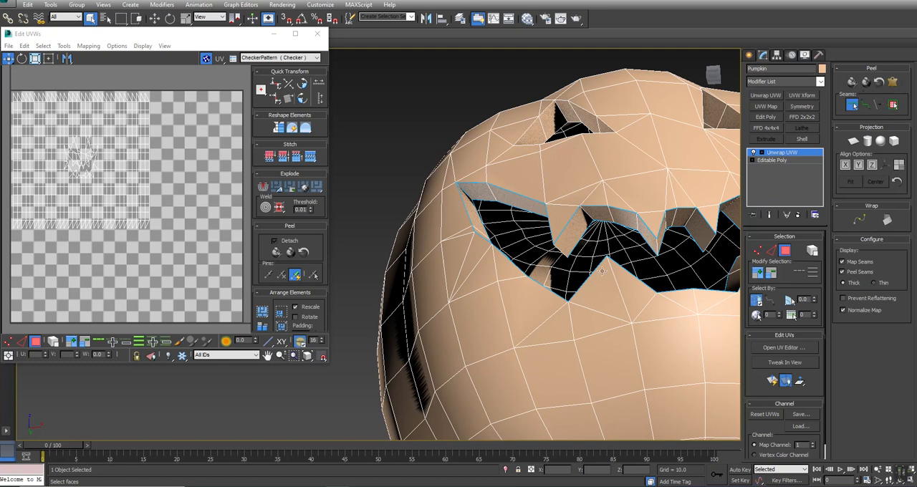
scroll(602, 270, "down", 5)
mouse_move(401, 251)
middle_mouse_down("alt")
mouse_move(526, 288)
mouse_move(484, 300)
mouse_move(423, 275)
mouse_move(422, 285)
middle_mouse_up("alt")
Step: Inspect the mouth seams in wireframe and return the viewport to Shaded display with edged faces
key("F3")
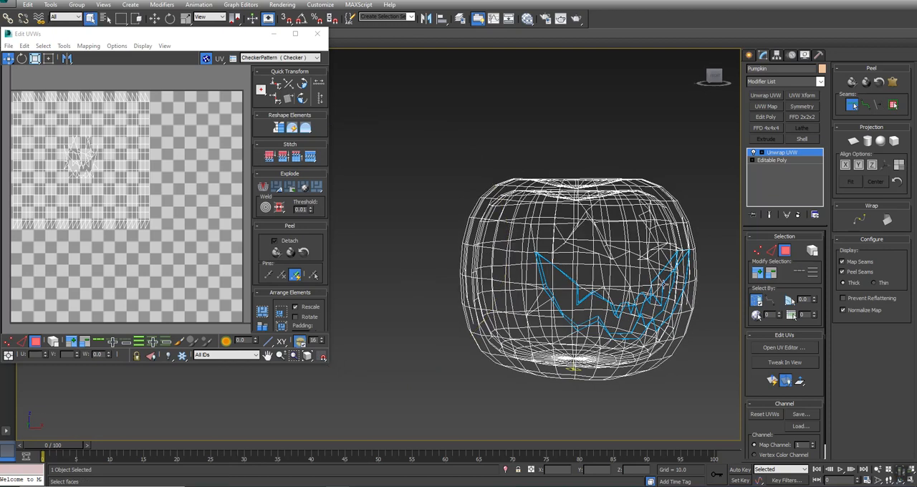
scroll(656, 286, "up", 3)
middle_click_drag(674, 230, 615, 224)
left_click_drag(144, 34, 150, 63)
left_click(79, 54)
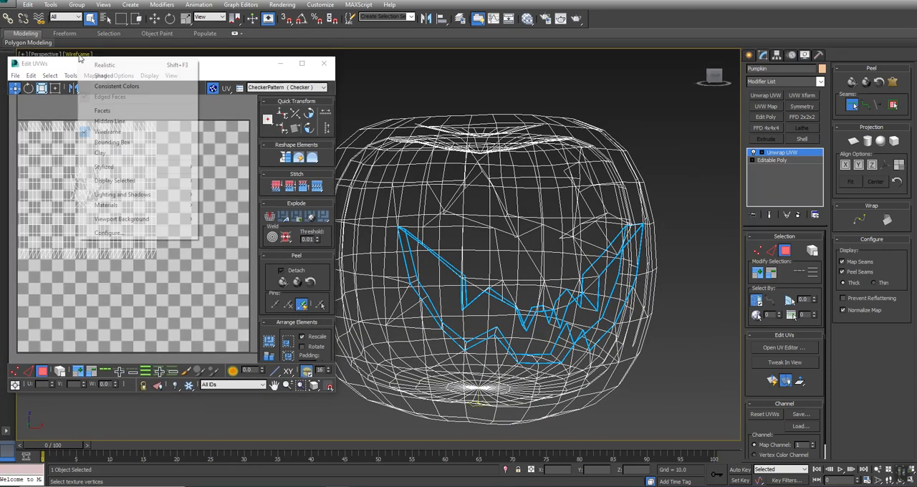
left_click(93, 77)
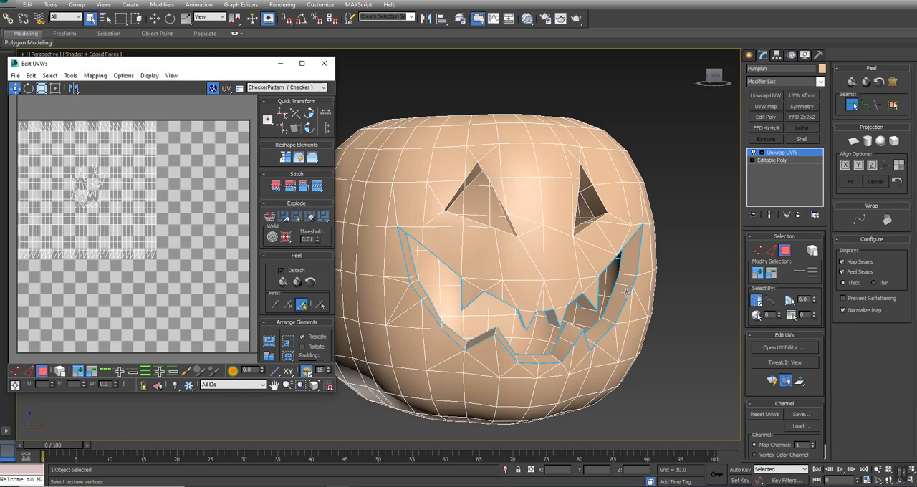
Step: Examine the mouth's inner and outer seams in wireframe from several angles and end seam editing
right_click(630, 262)
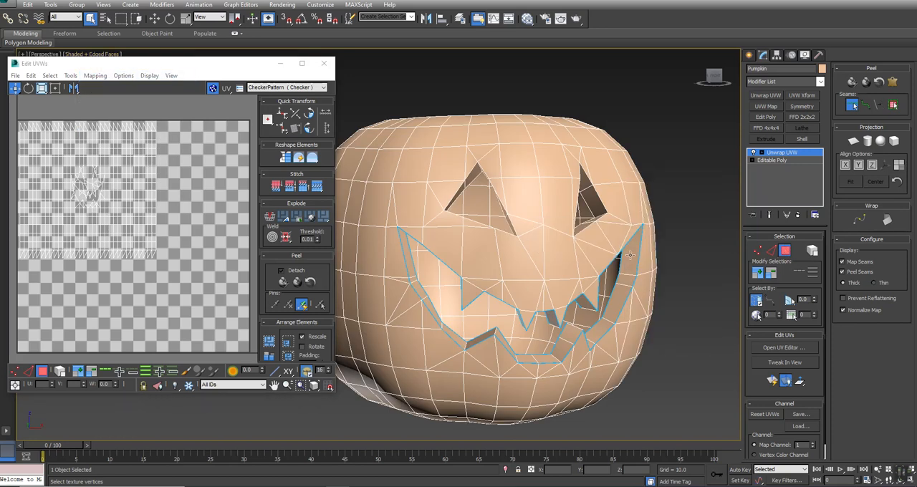
left_click(853, 105)
key("F3")
mouse_move(386, 280)
middle_mouse_down("alt")
mouse_move(422, 280)
mouse_move(434, 293)
mouse_move(429, 279)
middle_mouse_up("alt")
left_click(853, 105)
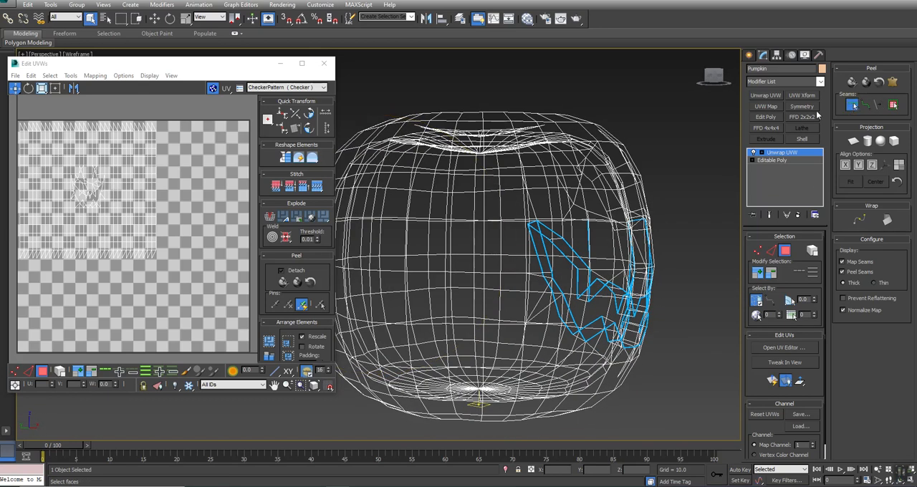
middle_click_drag(469, 266, 507, 218, "alt")
left_click_drag(503, 213, 559, 262)
middle_click_drag(475, 270, 435, 288, "alt")
left_click(853, 106)
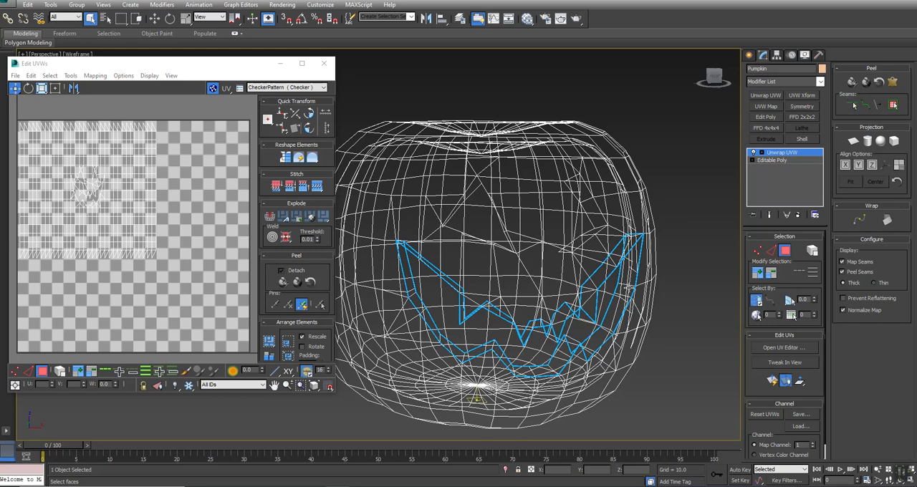
Step: Select a face on the mouth's lower rim in shaded display and expand the selection to the seams
left_click(628, 288)
key("F3")
left_click(893, 106)
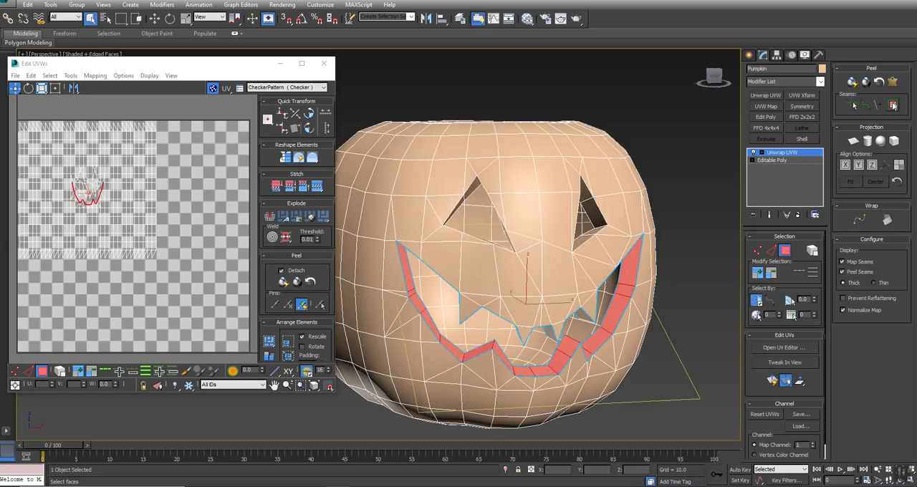
Step: Apply Quick Peel to the lower rim strip and project it with Planar Map as a separate UV piece
left_click(852, 81)
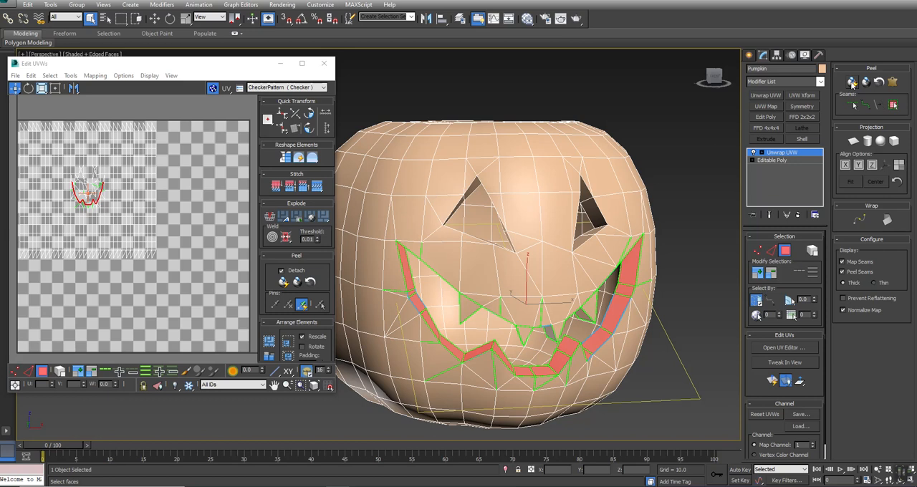
middle_click_drag(93, 199, 132, 202)
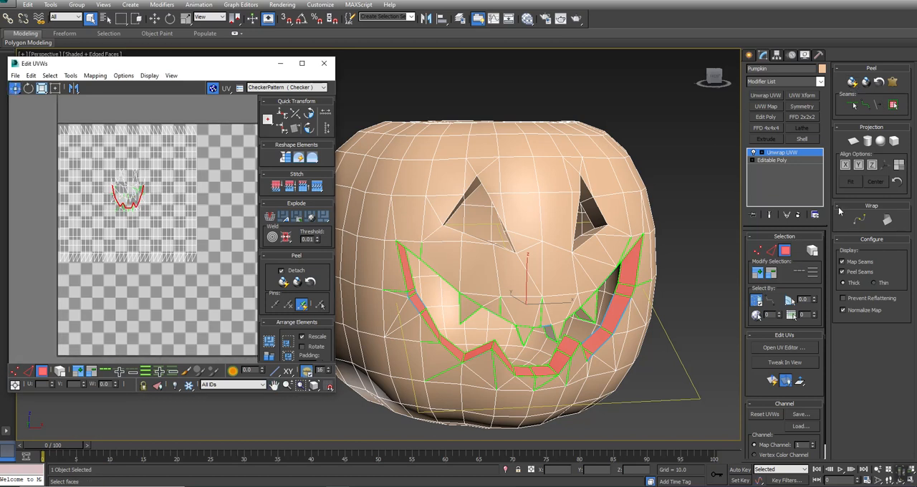
left_click(853, 141)
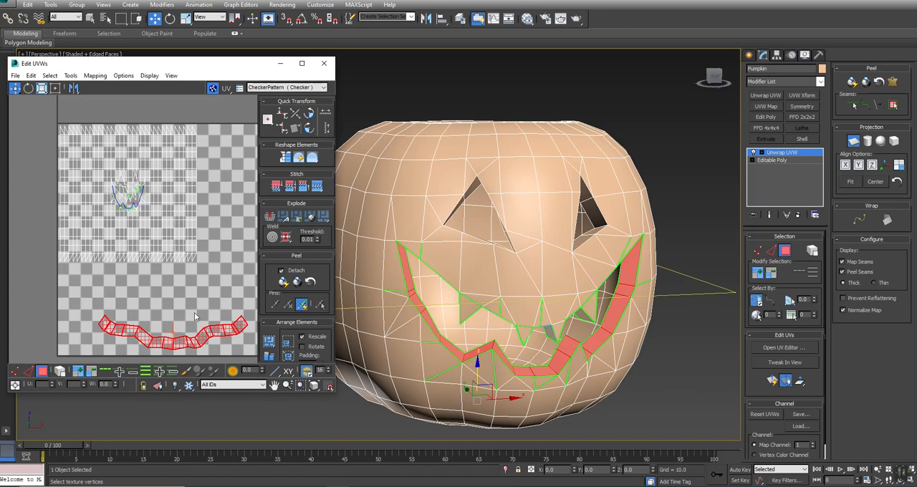
middle_click_drag(436, 312, 441, 246, "alt")
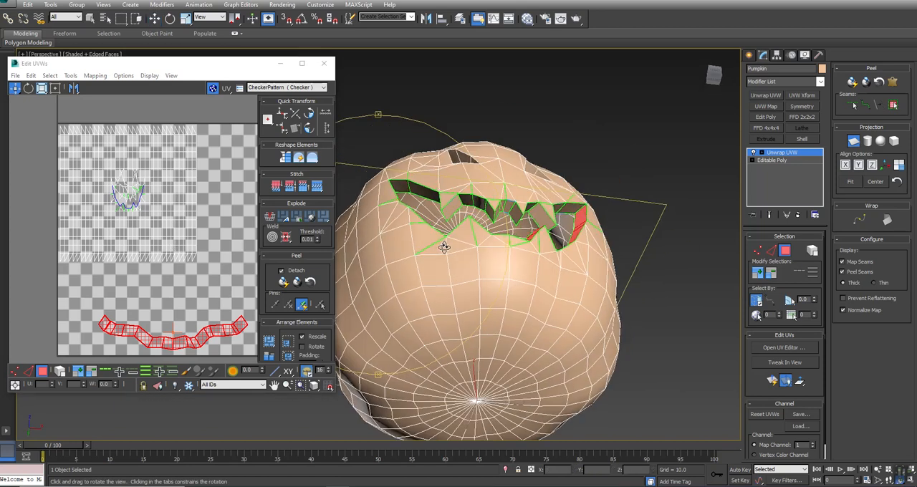
Step: Select the mouth's upper rim faces up to the seams, project them with Planar Map and unfold them with Quick Peel
right_click(428, 196)
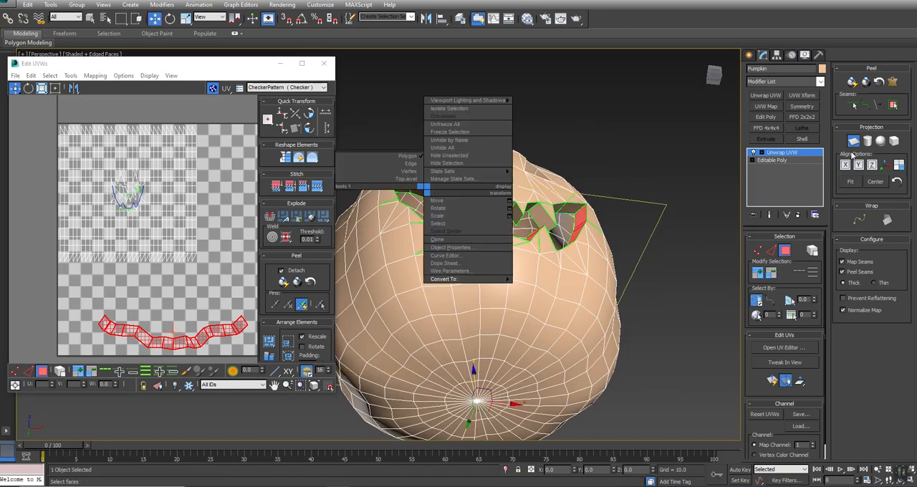
key("q")
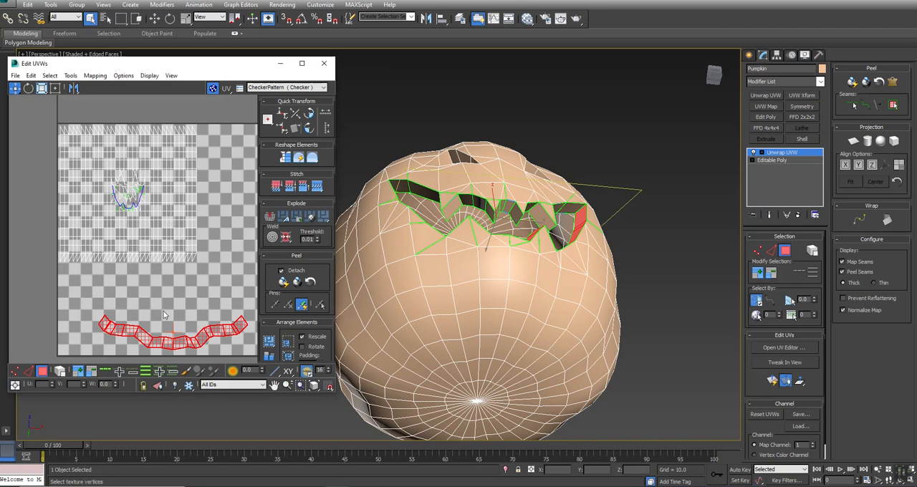
left_click(467, 200)
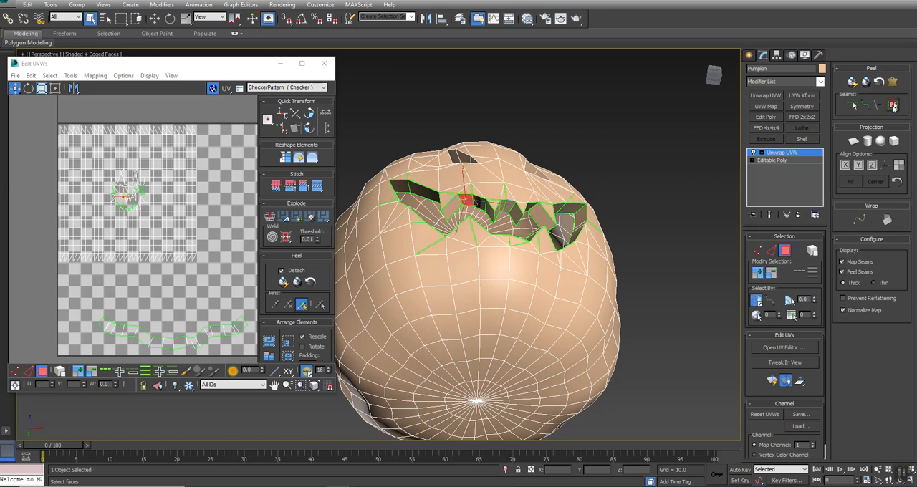
left_click(893, 106)
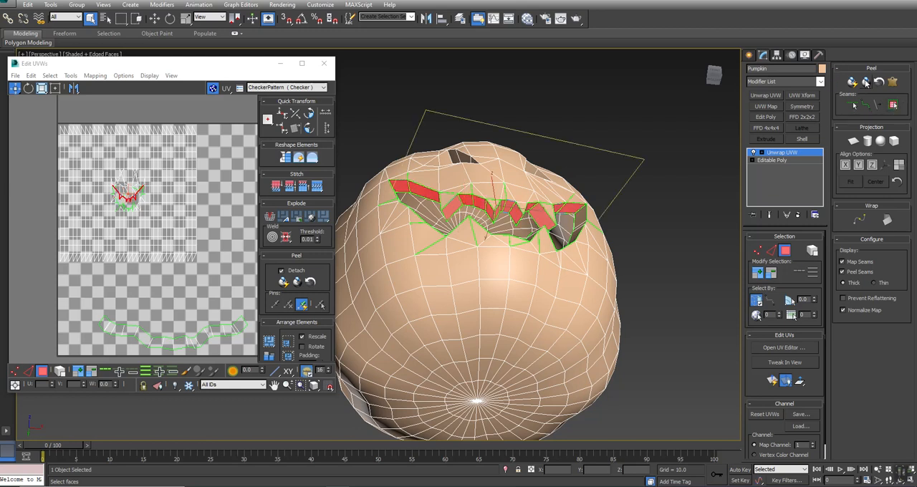
left_click(853, 142)
left_click(853, 141)
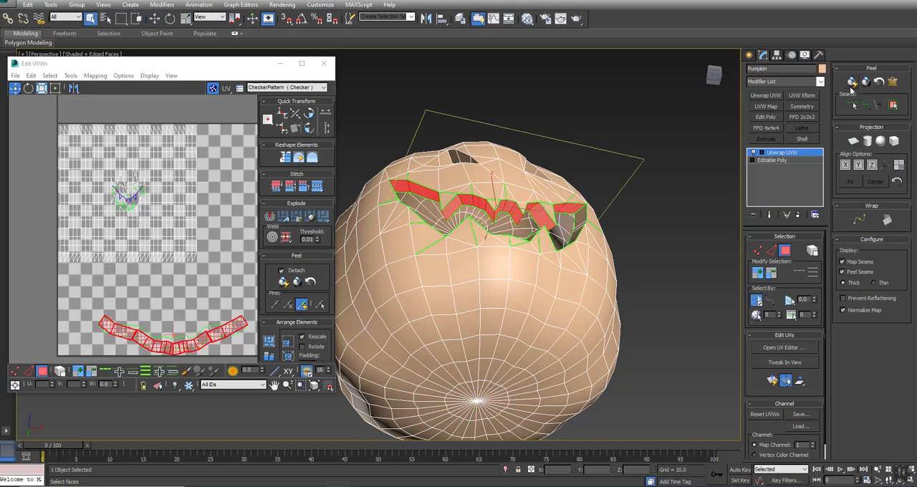
left_click(852, 83)
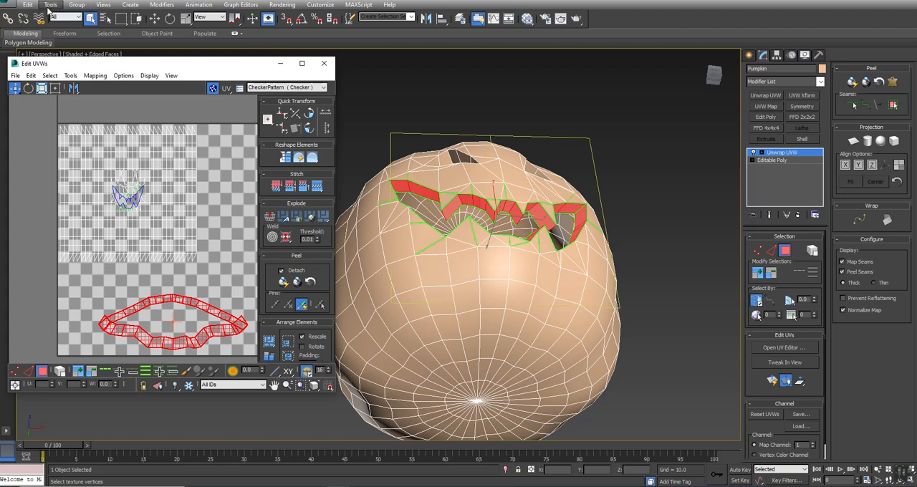
Step: Relax the upper and lower mouth rim strips with Relax By Polygon Angles and clear the selection
left_click(70, 75)
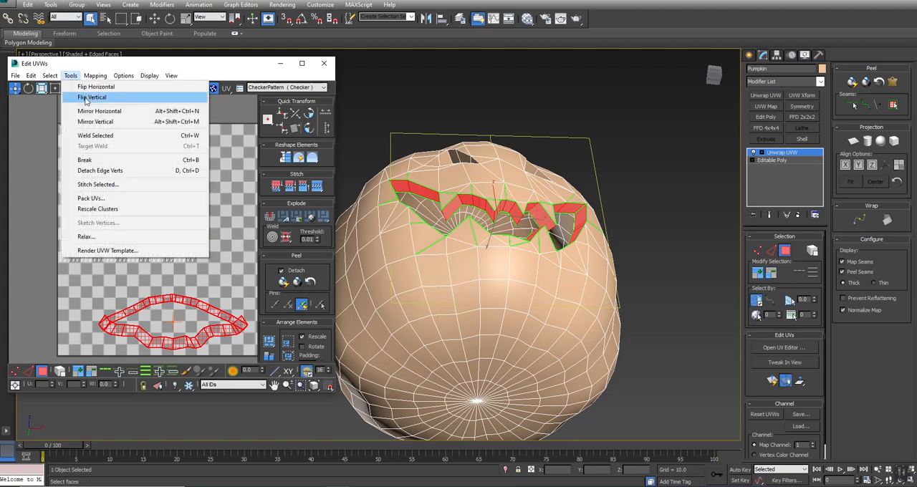
left_click(86, 236)
left_click(83, 104)
left_click(50, 125)
left_click(105, 145)
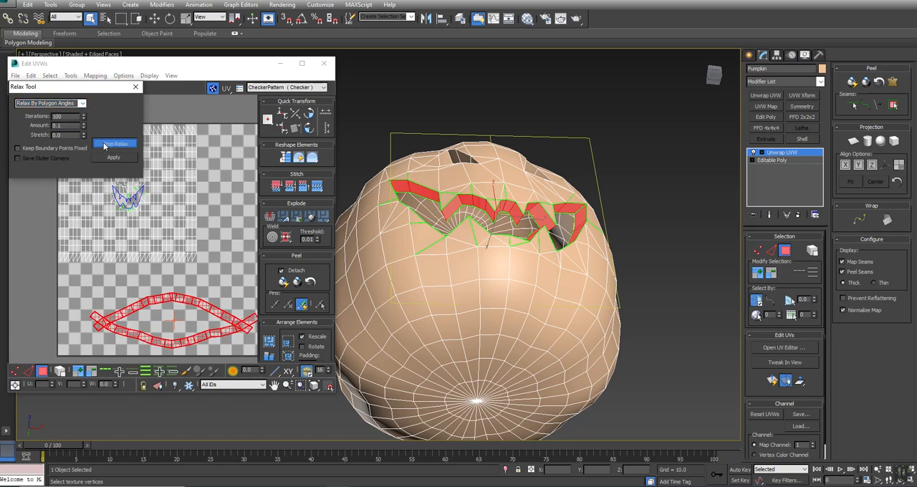
left_click(106, 146)
left_click(218, 253)
Step: Draw a point-to-point seam around the outer edge of the left triangular eye opening
middle_click_drag(493, 184, 510, 253)
scroll(478, 262, "up", 5)
middle_click_drag(500, 163, 428, 234, "alt")
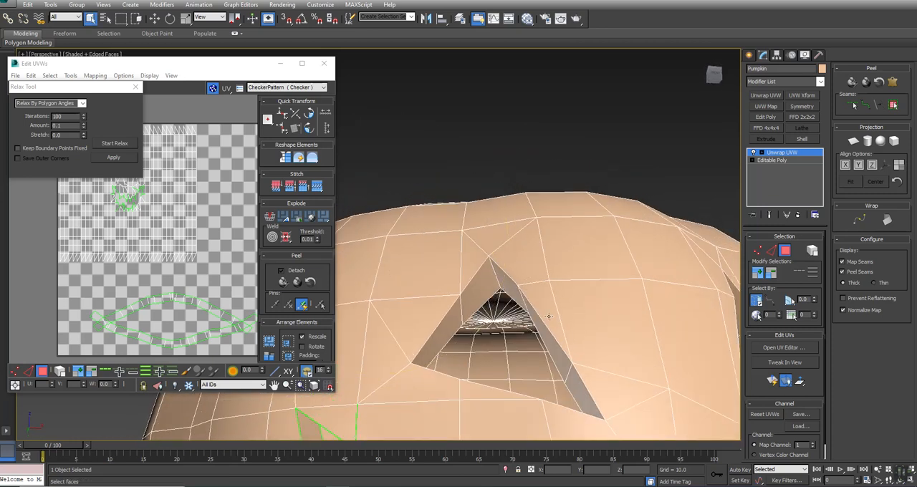
middle_click_drag(548, 316, 546, 247)
left_click(865, 105)
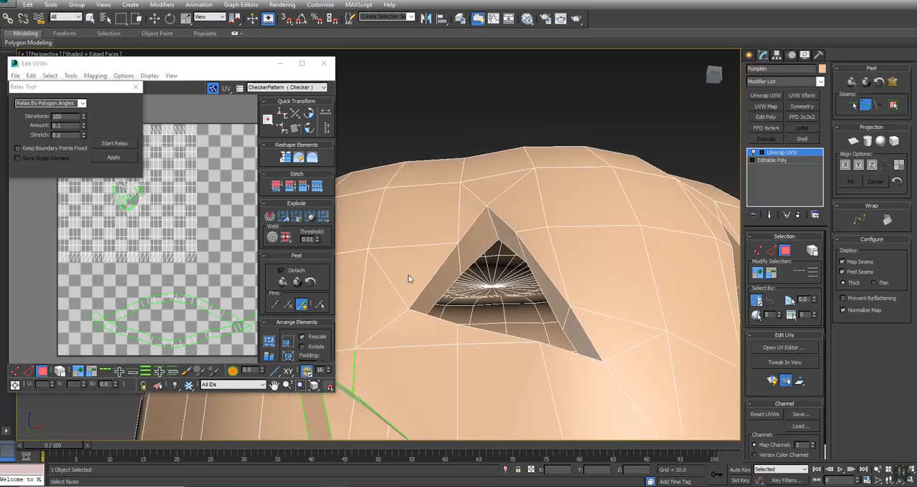
left_click(486, 208)
left_click(603, 361)
left_click(408, 310)
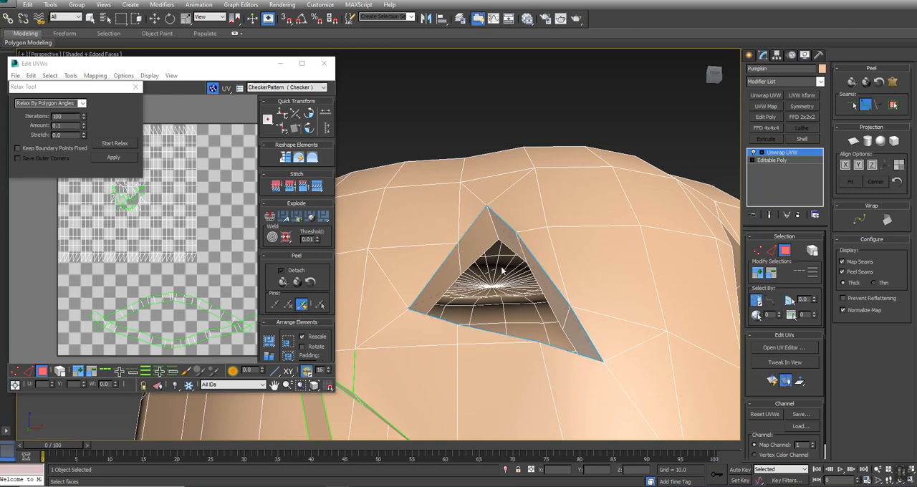
middle_click_drag(415, 275, 409, 308, "alt")
Step: Complete the point-to-point seam around the left eye's inner edge in wireframe, returning to shaded display and ending seam editing
middle_click_drag(569, 327, 427, 274)
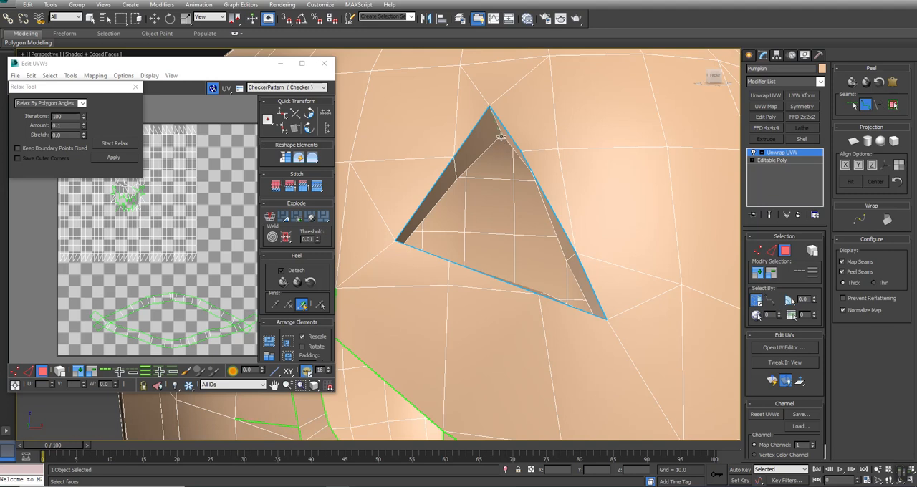
key("F3")
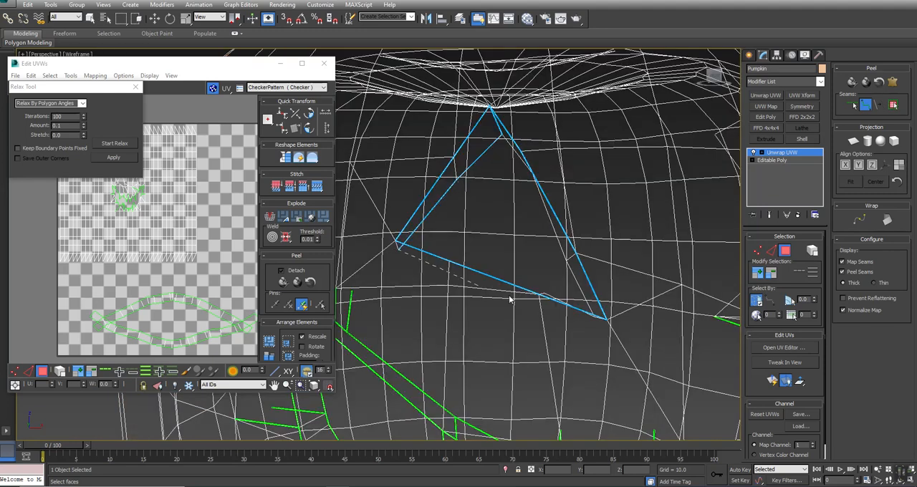
left_click(594, 317)
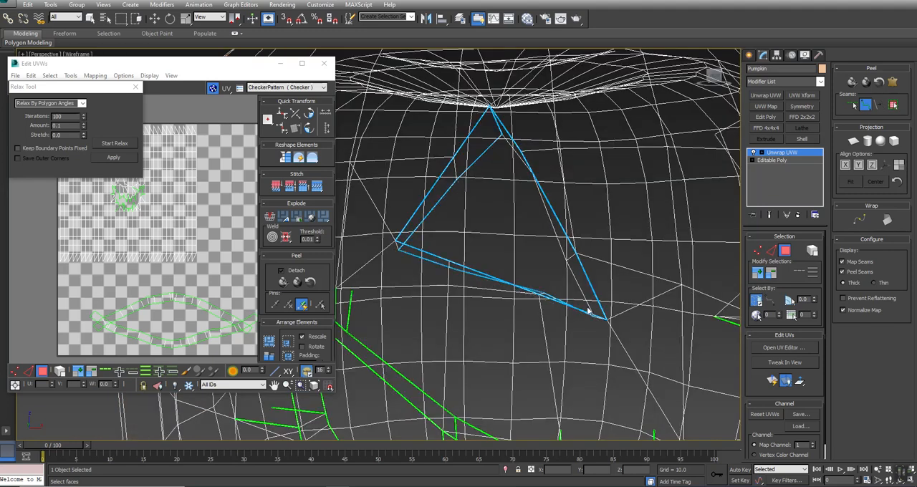
left_click(501, 134)
key("F3")
right_click(527, 253)
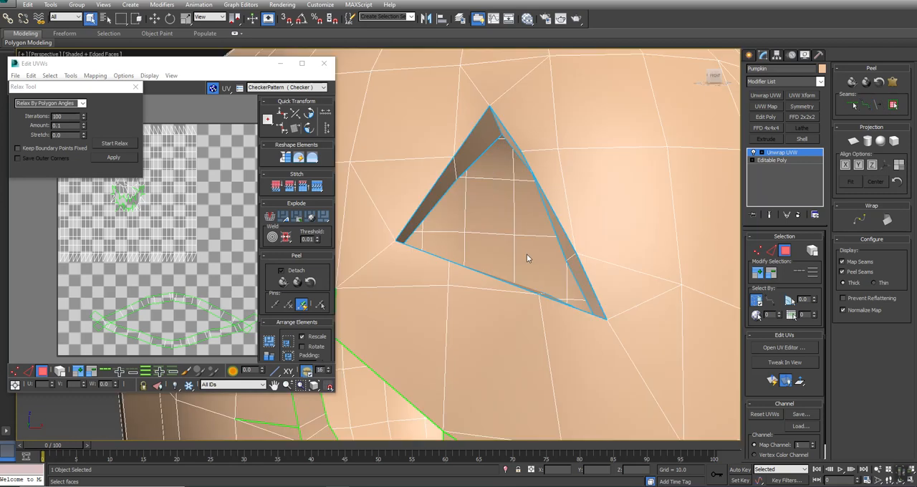
Step: Select the left eye's rim faces up to the seams, project them with Planar Map and unfold them with Quick Peel
left_click(571, 261)
middle_click_drag(571, 260, 369, 241, "alt")
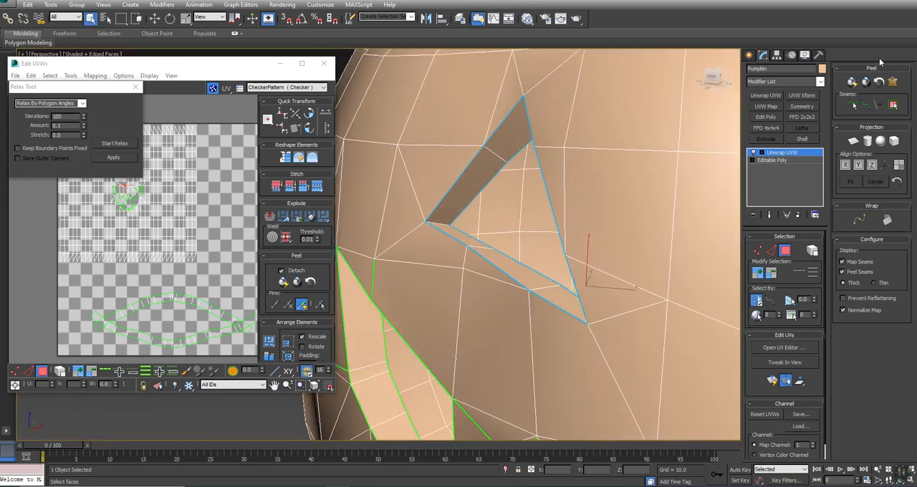
left_click(893, 105)
left_click(854, 142)
left_click(854, 141)
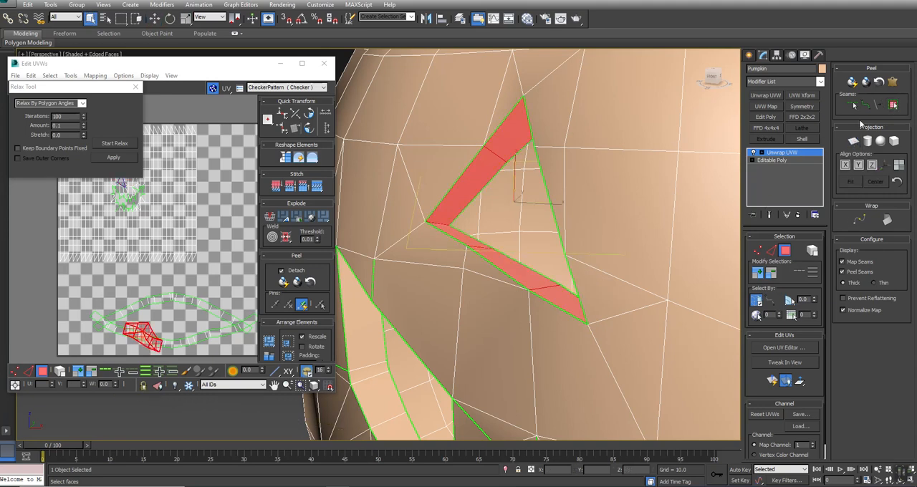
left_click(852, 82)
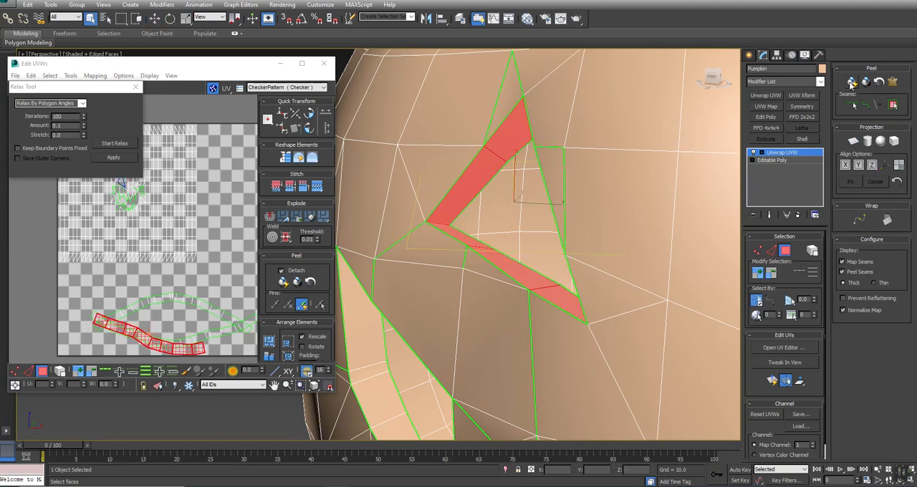
Step: Move the left eye's rim strip away from the mouth strips in the UV layout and rotate it closer to horizontal
left_click_drag(194, 349, 97, 301)
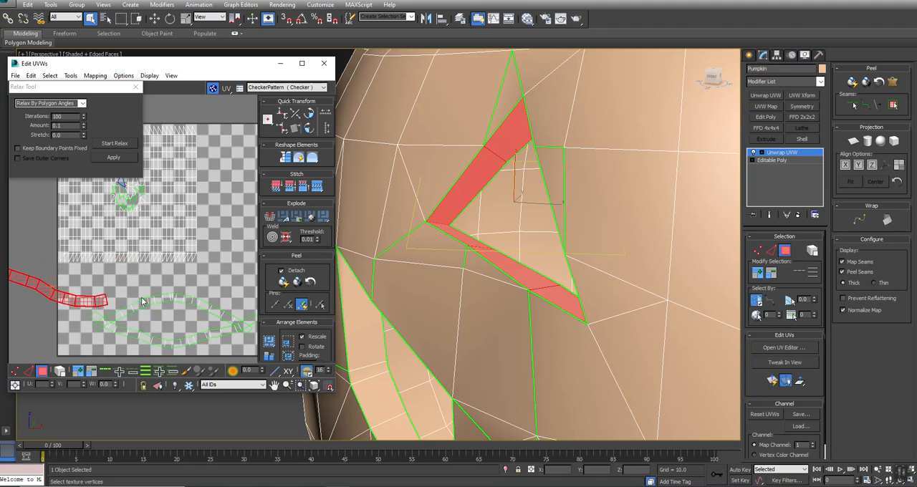
right_click(97, 300)
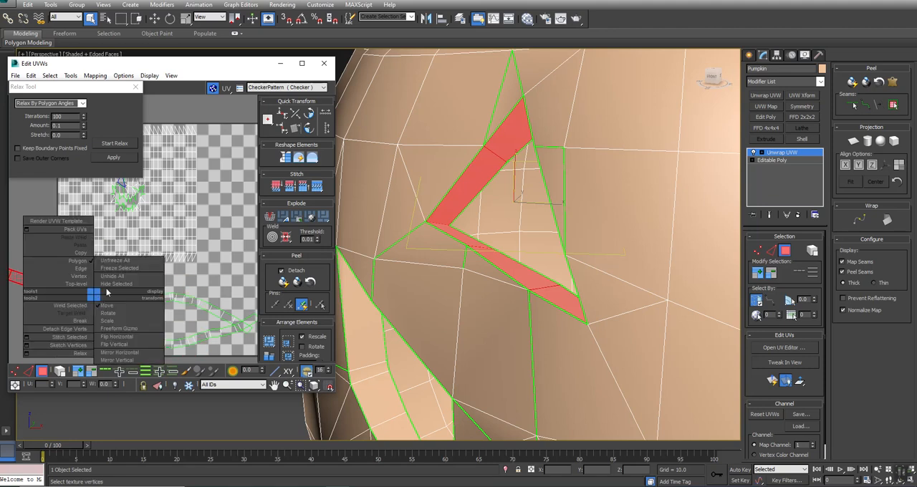
left_click(105, 319)
left_click_drag(96, 298, 96, 286)
Step: Draw a point-to-point seam around the outer edge of the right triangular eye opening
middle_click_drag(595, 217, 731, 179, "alt")
left_click(866, 104)
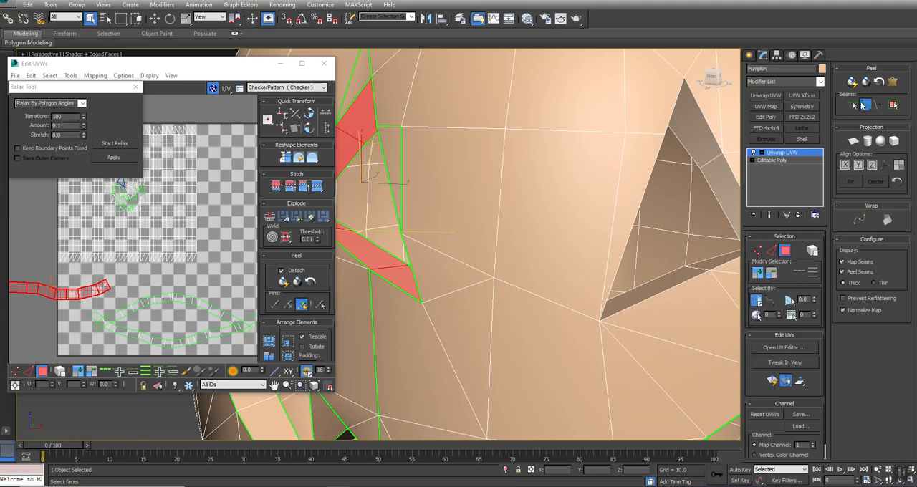
middle_click_drag(681, 127, 628, 126, "alt")
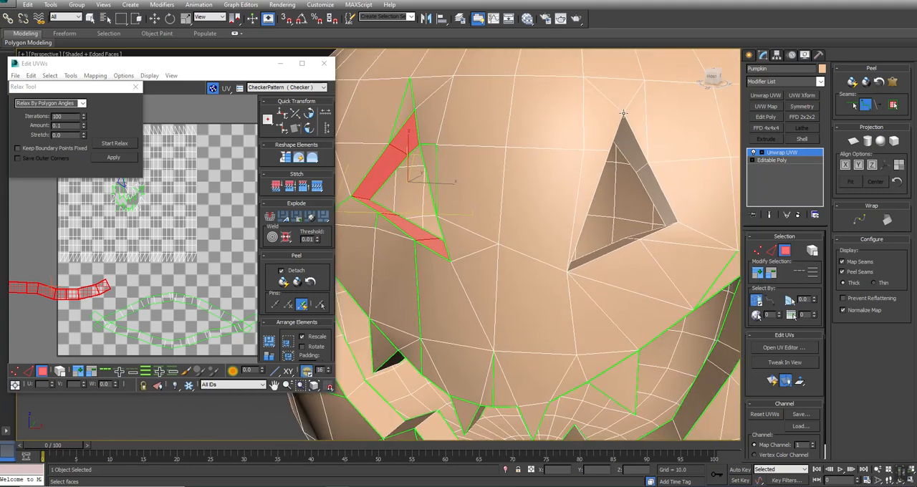
left_click(674, 219)
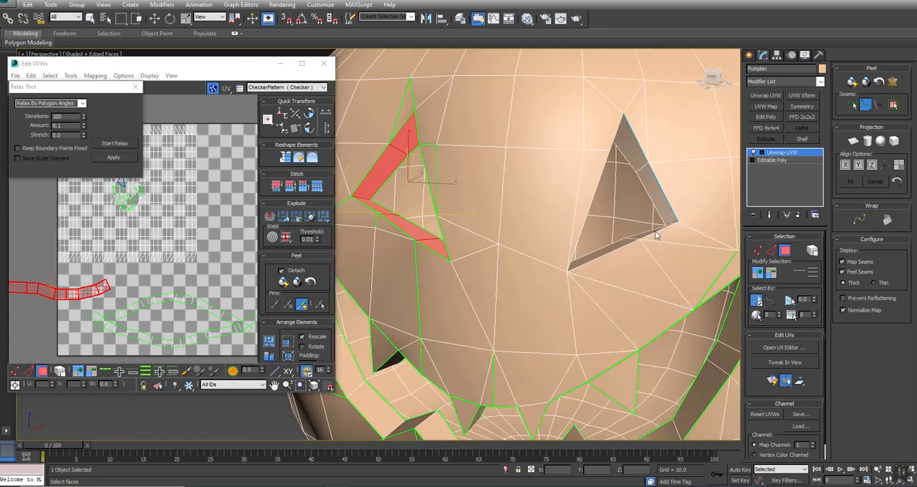
left_click(567, 272)
left_click(623, 114)
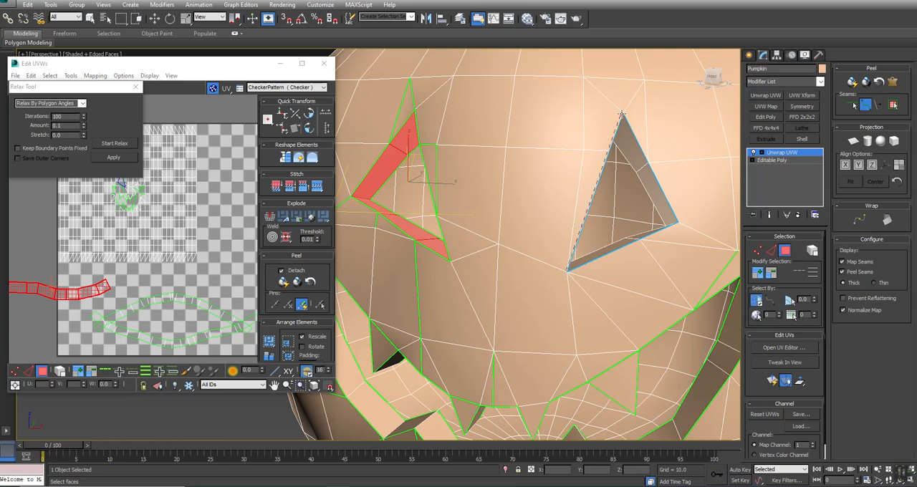
Step: Add a point-to-point seam around the right eye's inner edge in wireframe, then restore shaded display and end seam editing
key("F3")
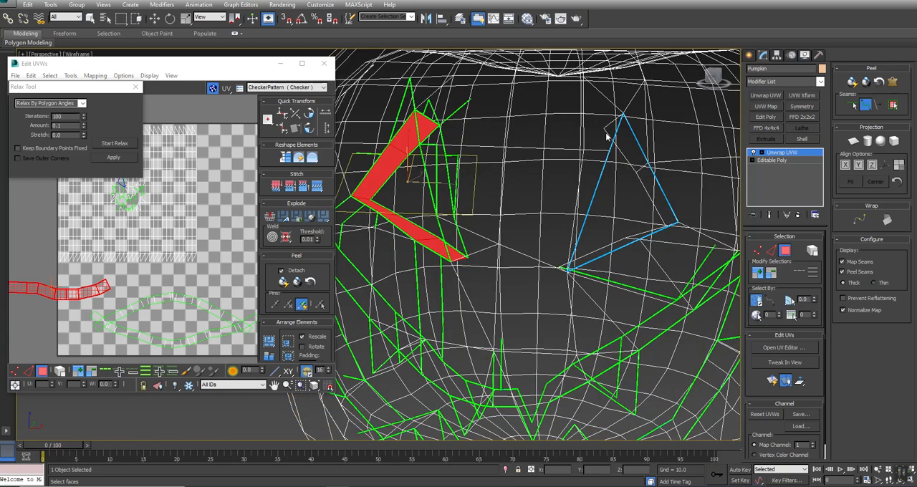
left_click(665, 226)
left_click(560, 266)
left_click(604, 130)
left_click(623, 113)
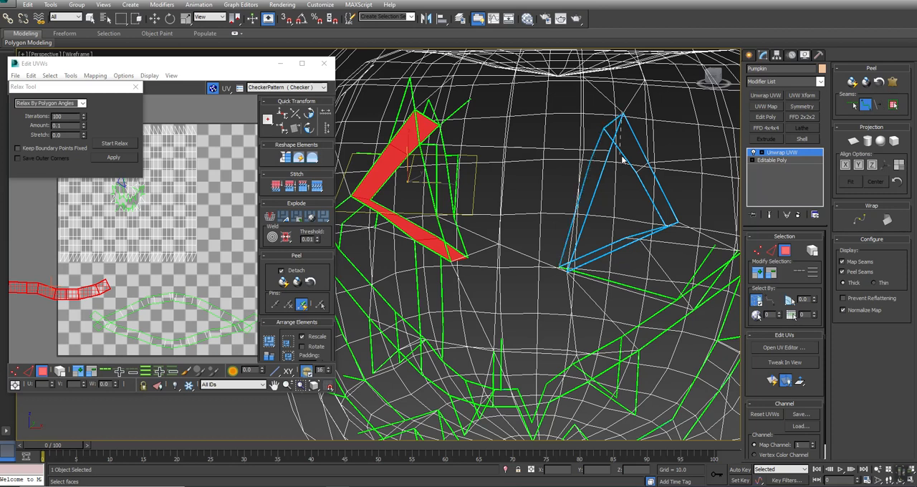
key("F3")
right_click(626, 159)
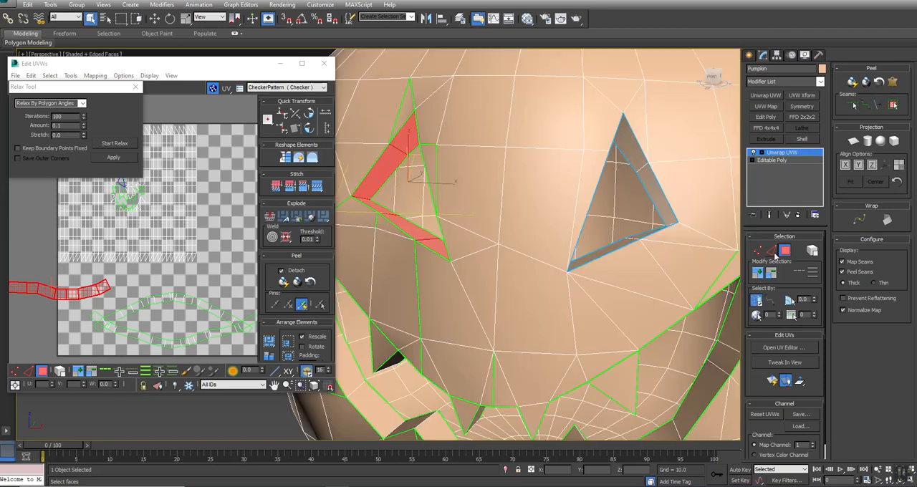
Step: Select the right eye's rim faces up to the seams, project them with Planar Map and unfold them with Quick Peel
left_click(632, 149)
left_click(894, 105)
left_click(851, 82)
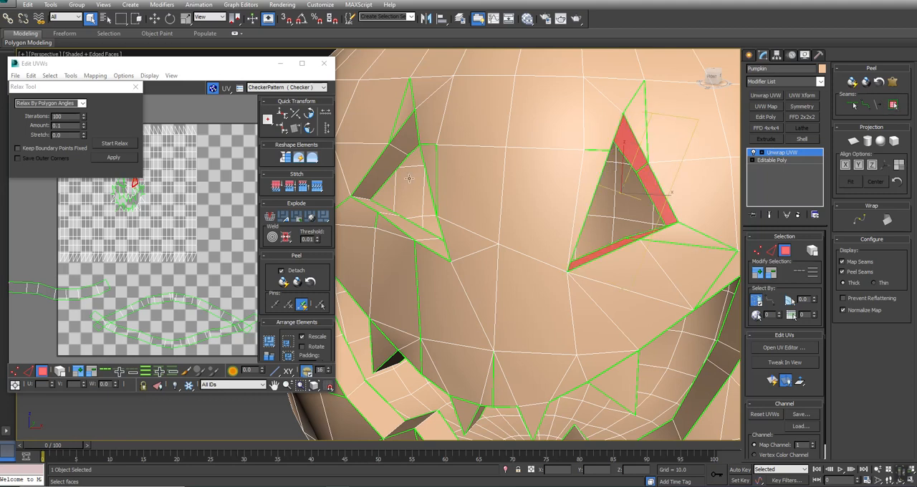
middle_click_drag(215, 247, 253, 275)
key("ctrl+z")
left_click(854, 144)
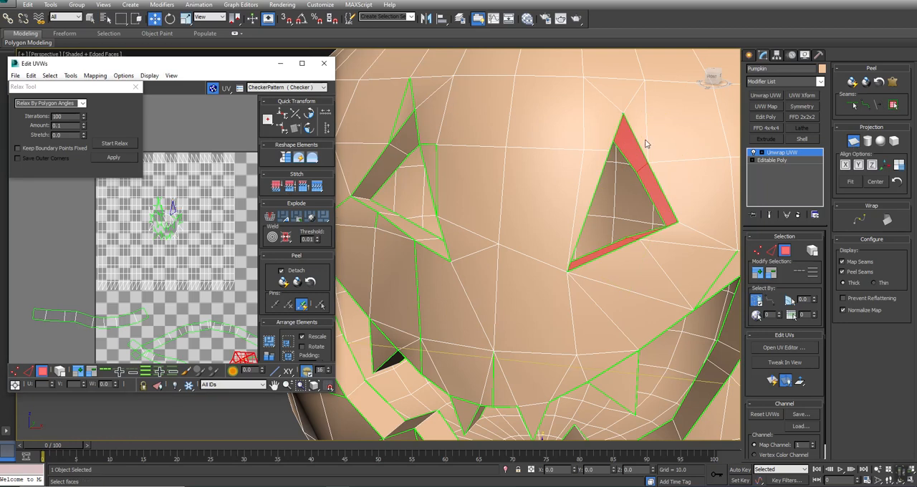
left_click(852, 83)
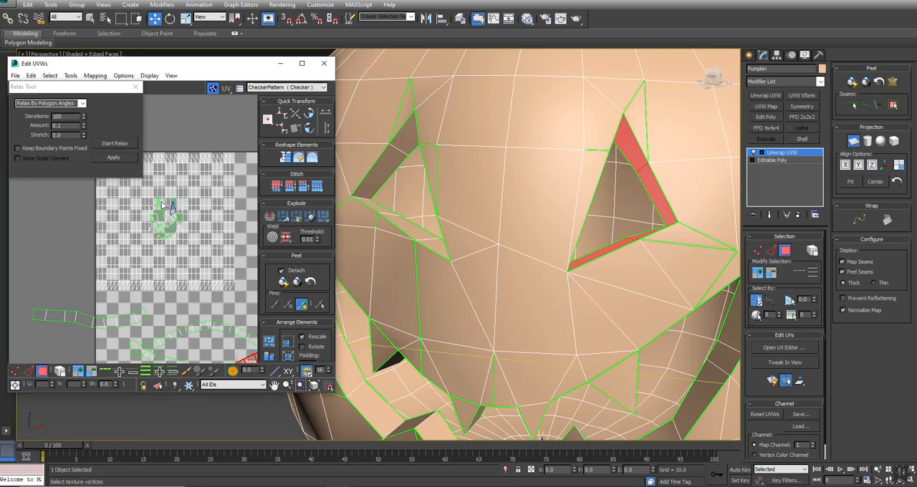
Step: Relax the right eye's rim strip by polygon angles and end the Planar Map projection
middle_click_drag(138, 324, 51, 243)
left_click(112, 144)
scroll(154, 244, "down", 3)
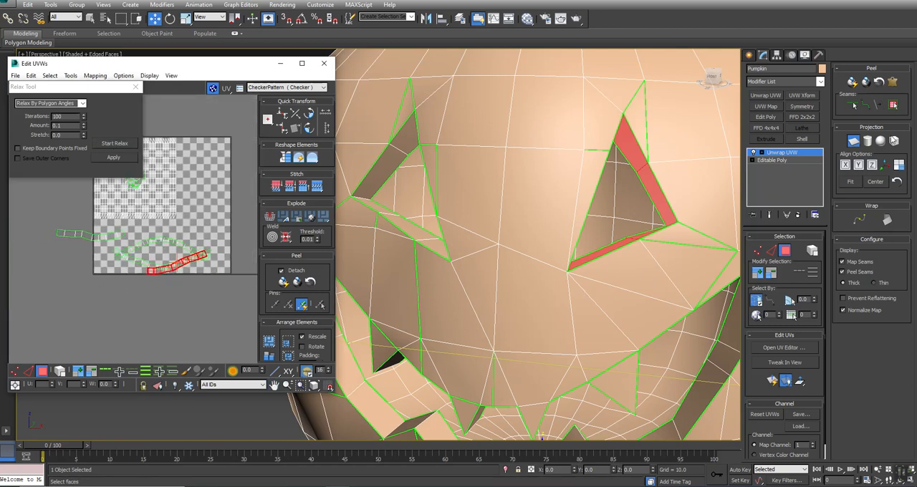
left_click(853, 140)
Step: Move all the mouth and eye rim strips below the UV tile, deselect them and move the Relax Tool dialog aside
left_click_drag(24, 310, 226, 246)
right_click(171, 240)
left_click(184, 251)
left_click_drag(167, 243, 189, 368)
left_click(172, 297)
left_click_drag(95, 88, 268, 14)
Step: Select the overlapping UV polygons, subtract the rim strips from the selection, inspect the whole pumpkin and clear the selection
left_click(49, 75)
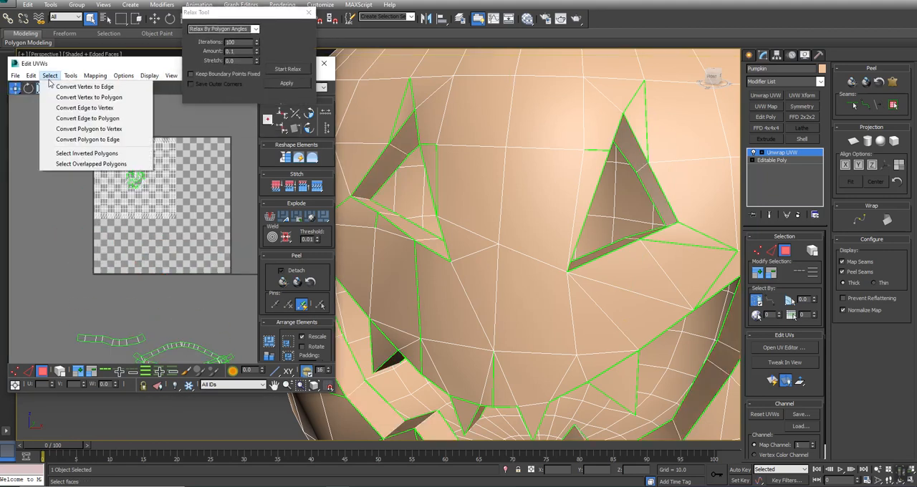
left_click(72, 165)
middle_click_drag(193, 276, 156, 177)
left_click_drag(22, 214, 313, 316, "alt")
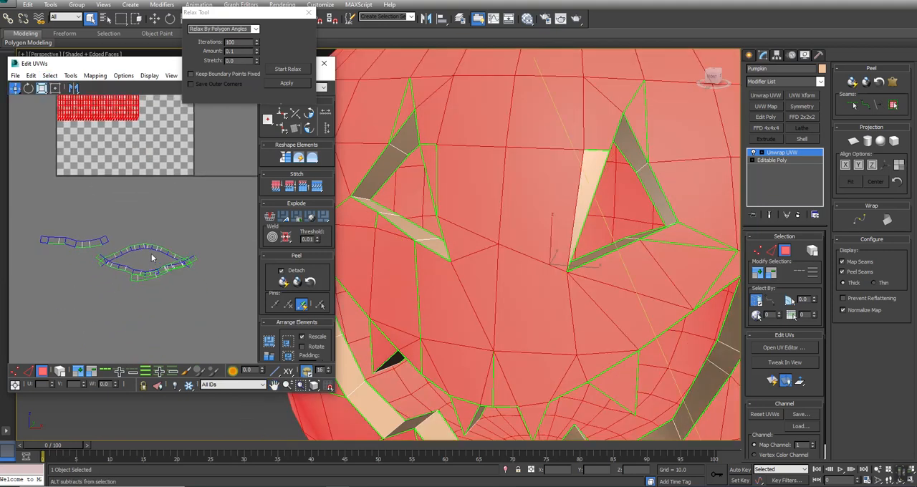
scroll(504, 194, "down", 8)
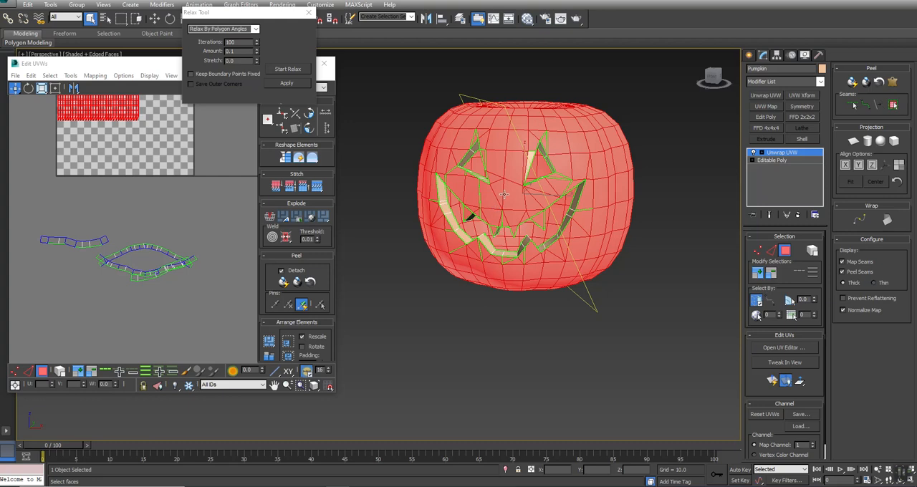
left_click(149, 179)
Step: Select the overlapping body UV element, check on the pumpkin which faces it covers, and clear the selection
middle_click_drag(149, 178, 173, 278)
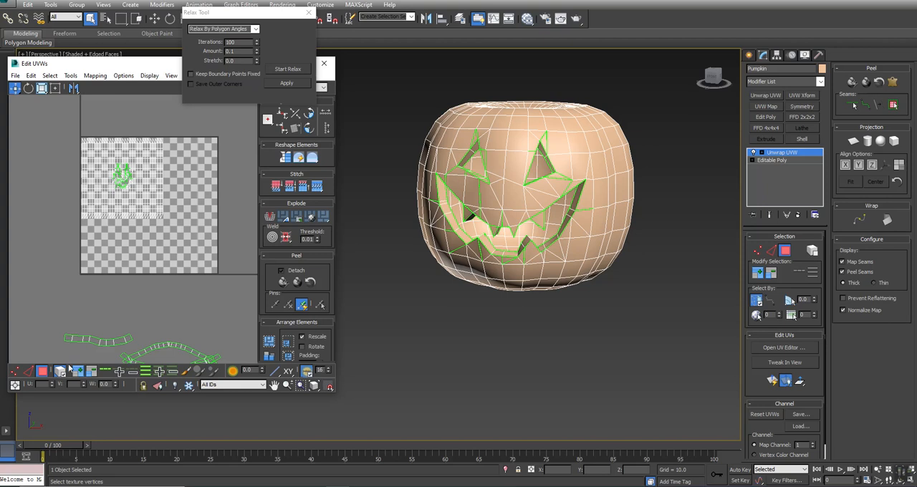
left_click(145, 149)
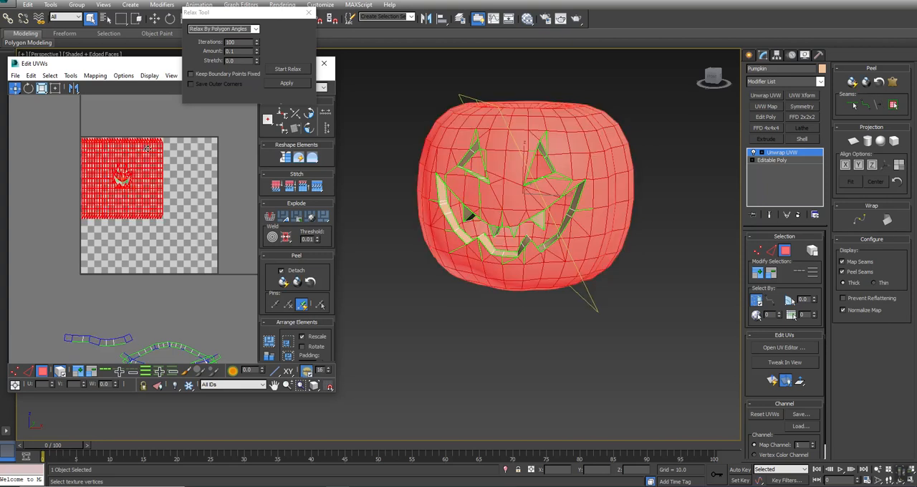
scroll(569, 185, "up", 5)
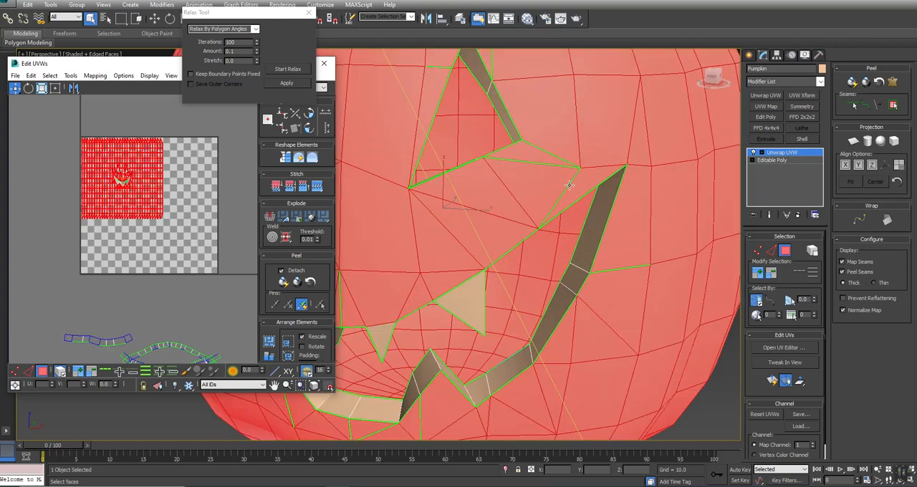
scroll(569, 186, "down", 2)
middle_click_drag(494, 292, 481, 192, "alt")
left_click(73, 270)
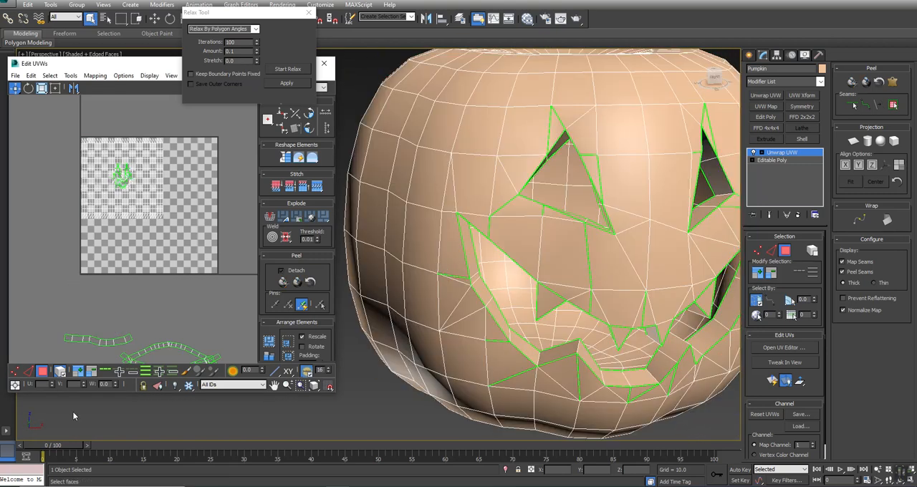
Step: Select the inverted polygons of the pumpkin's inner shell and break their UVs away from the outer shell
left_click(50, 75)
left_click(86, 154)
middle_click_drag(152, 248, 138, 221)
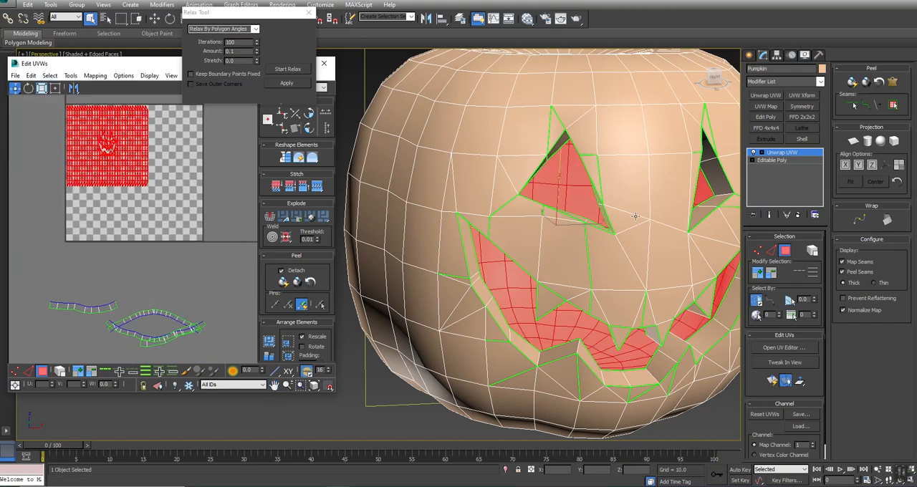
left_click(270, 218)
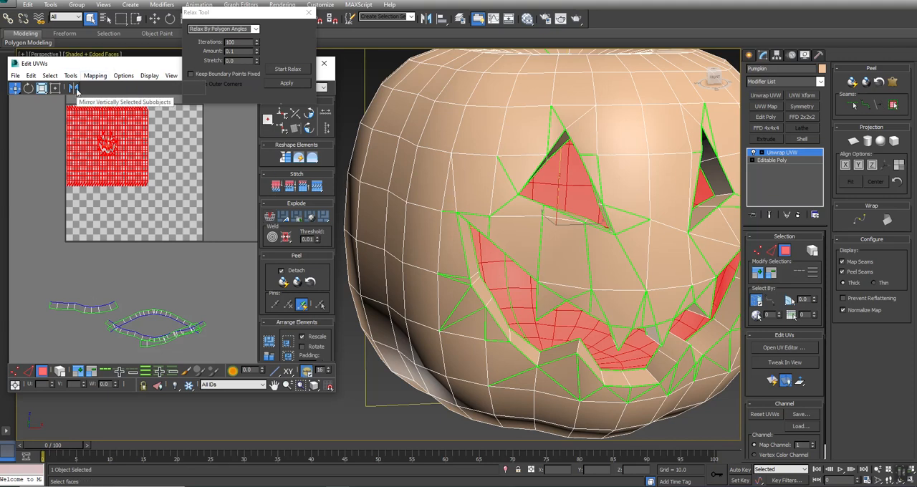
Step: Mirror the inner shell's UVs vertically and shrink them to fit below the outer shell inside the UV tile
left_click(76, 87)
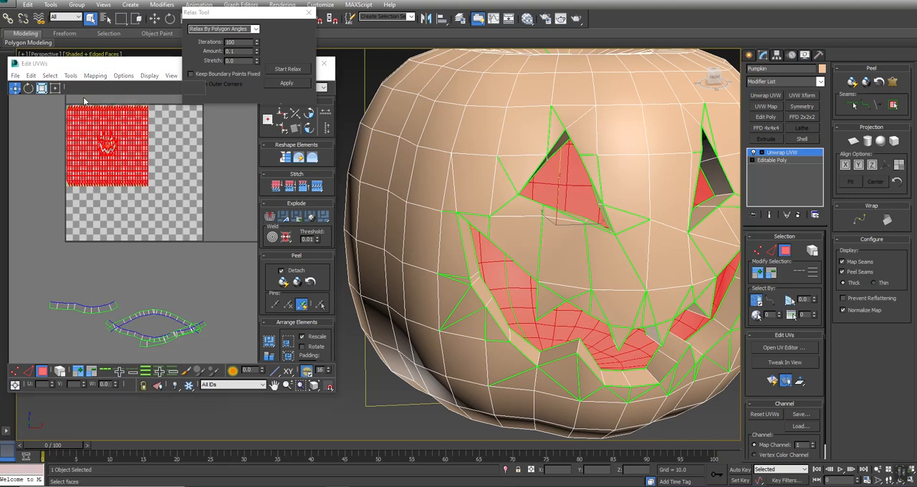
left_click_drag(120, 123, 124, 208)
left_click(55, 88)
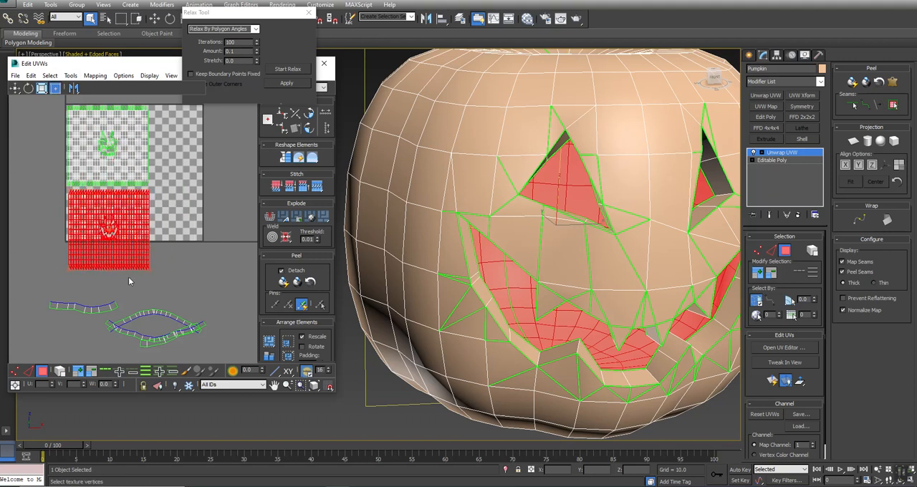
left_click_drag(150, 270, 119, 240)
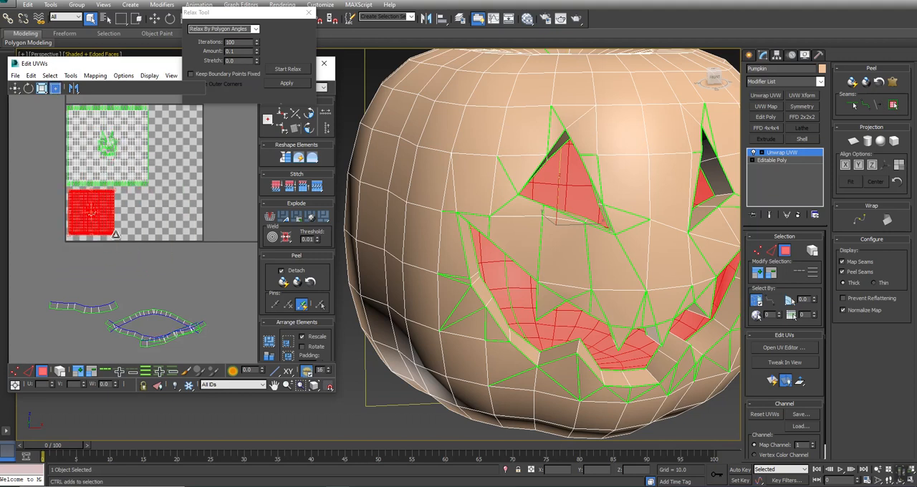
scroll(96, 195, "up", 3)
middle_click_drag(53, 230, 98, 218)
left_click_drag(64, 301, 60, 311)
left_click_drag(95, 283, 102, 282)
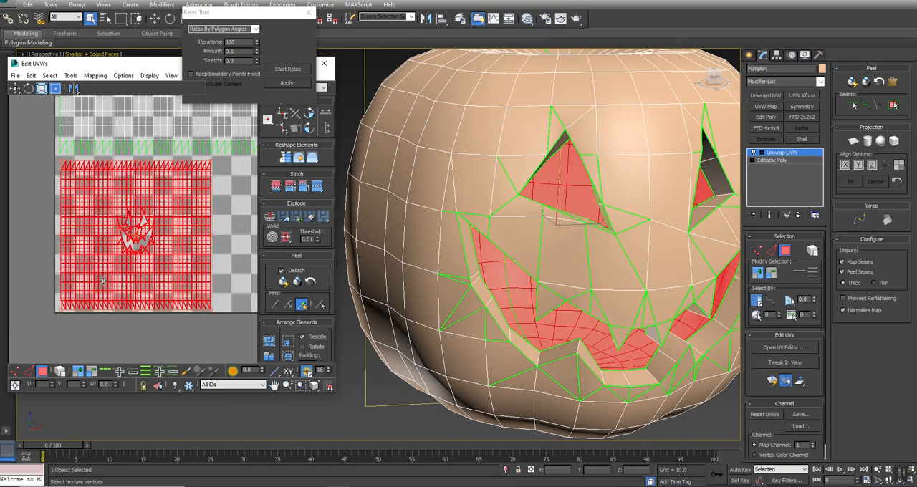
scroll(102, 282, "down", 5)
middle_click_drag(155, 299, 159, 211)
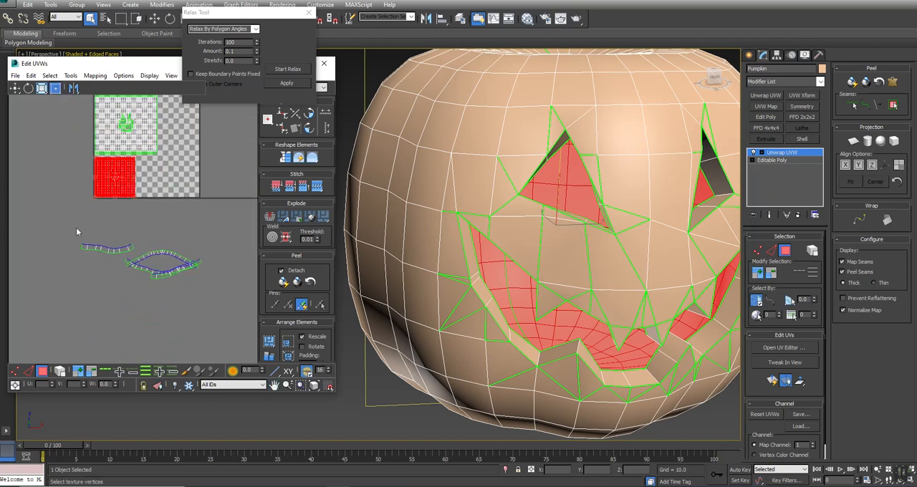
Step: Pack all mouth and eye rim strips, scale them down into the free space beside the inner shell, and deselect them
left_click_drag(78, 231, 229, 323)
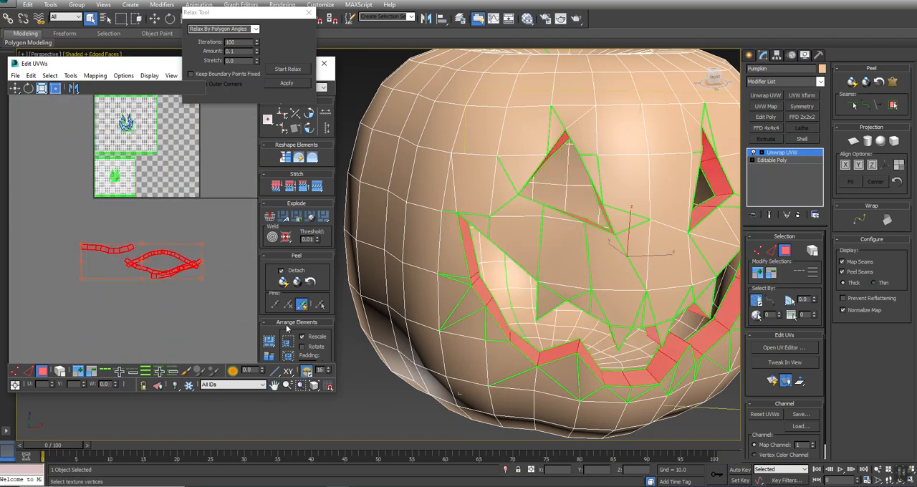
left_click(269, 344)
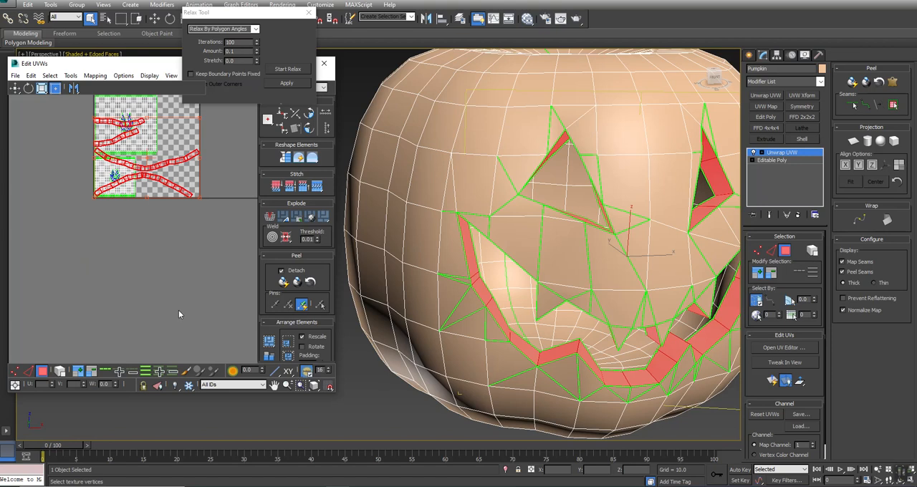
scroll(180, 242, "up", 3)
left_click_drag(228, 165, 178, 274)
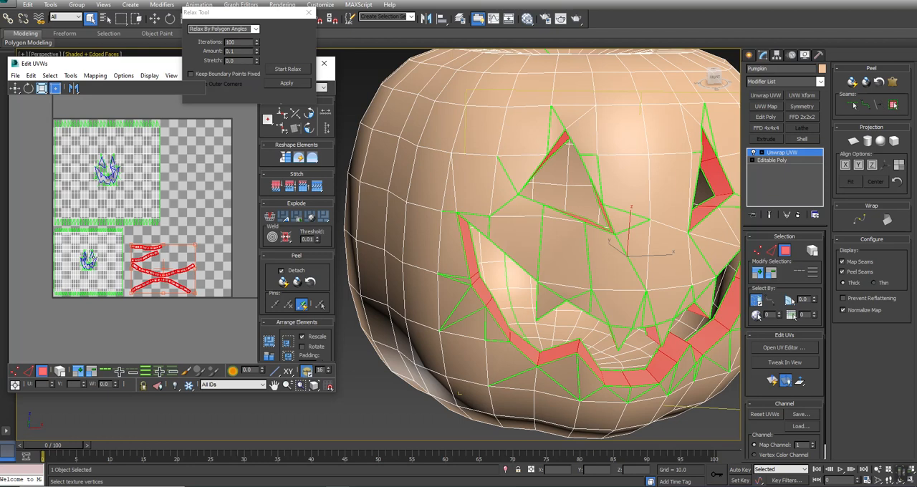
scroll(119, 140, "up", 3)
middle_click_drag(208, 291, 230, 169)
left_click(230, 169)
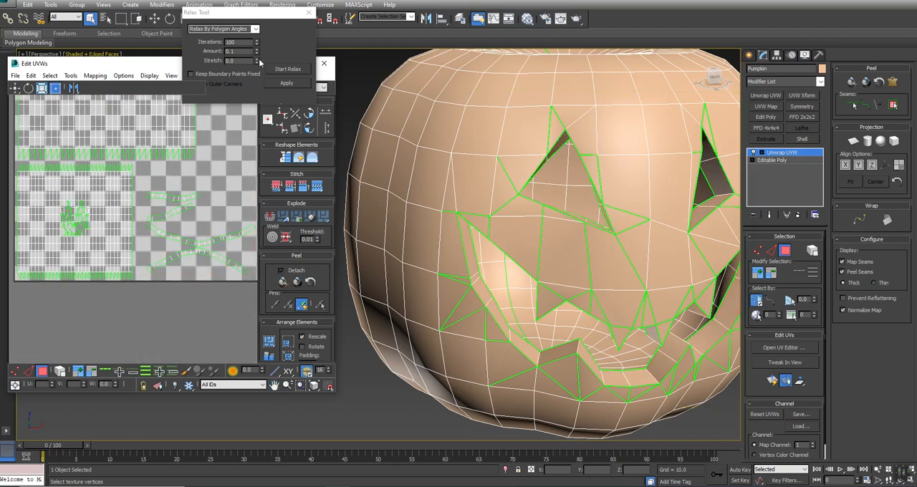
Step: Hide the checker background, rotate the lower mouth strip by 180 degrees and nest both mouth strips together
left_click_drag(262, 14, 382, 20)
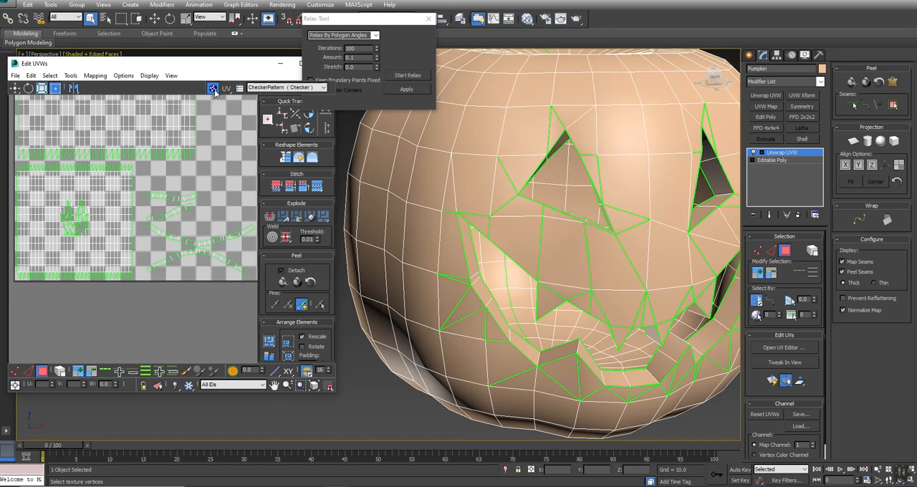
left_click(214, 89)
left_click_drag(218, 289, 217, 286)
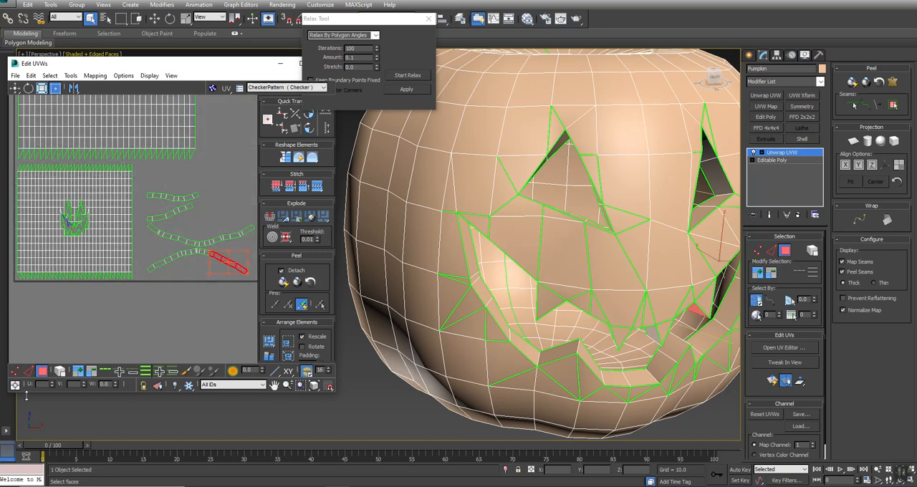
left_click_drag(164, 271, 148, 253)
left_click(308, 129)
left_click(307, 129)
left_click_drag(219, 264, 189, 275)
left_click_drag(214, 240, 201, 251)
Step: Move the two eye rim strips down so they stack closely above the nested mouth strips
left_click(182, 212)
left_click_drag(183, 213, 204, 241)
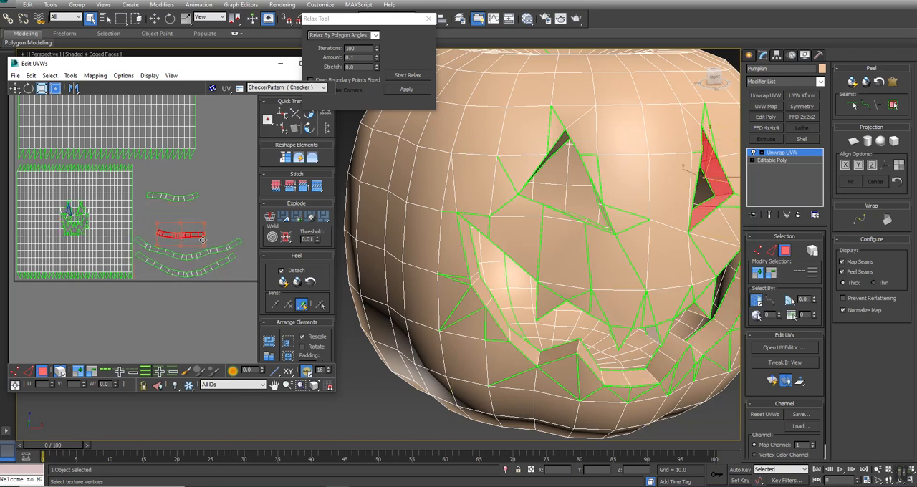
left_click(173, 196)
left_click_drag(178, 202, 184, 224)
scroll(187, 225, "down", 3)
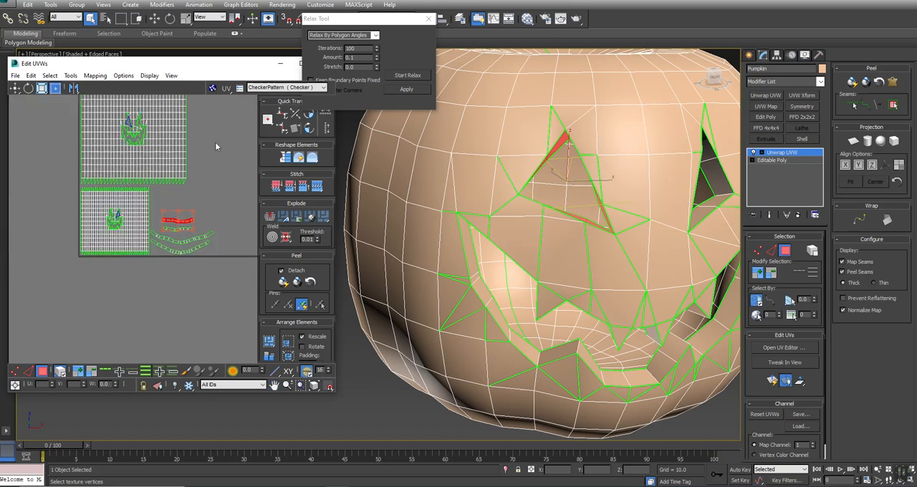
scroll(215, 145, "down", 2)
right_click(614, 134)
mouse_move(622, 224)
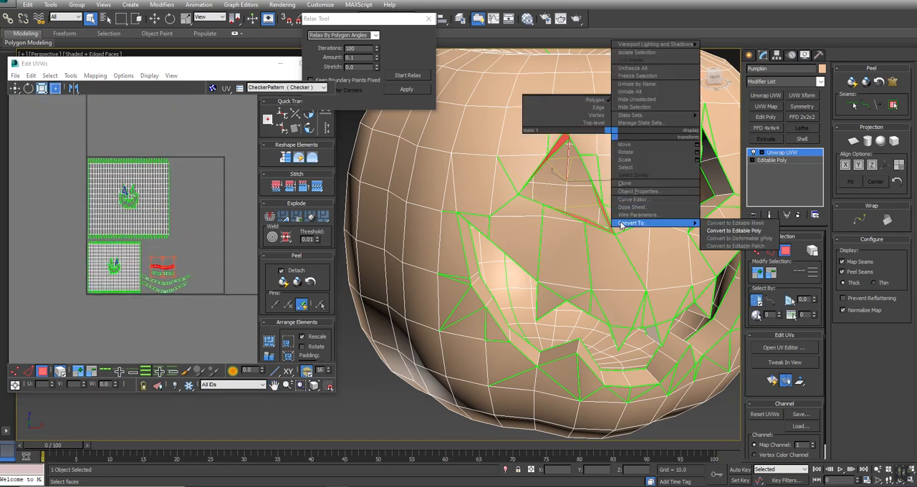
left_click(212, 190)
Step: Select the outer shell's UV vertices and weld the split edges around the eyes and mouth
scroll(109, 189, "up", 7)
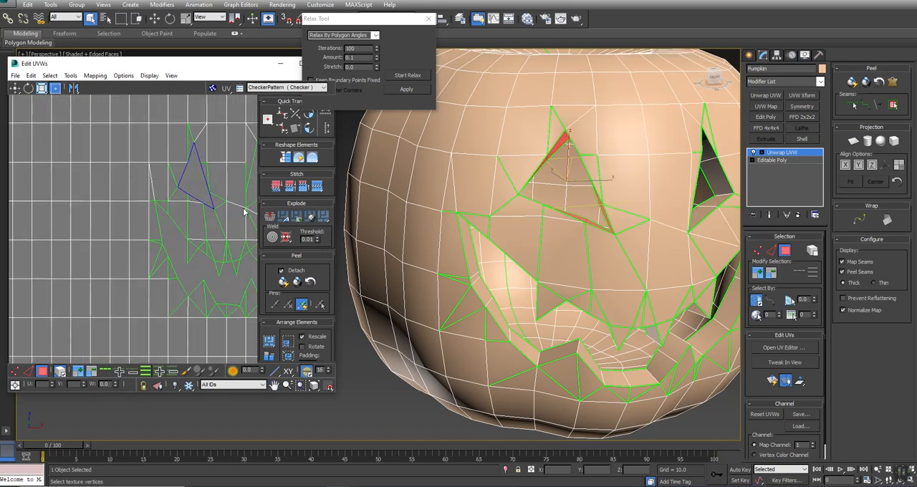
middle_click_drag(222, 206, 179, 191)
scroll(179, 191, "down", 2)
key("1")
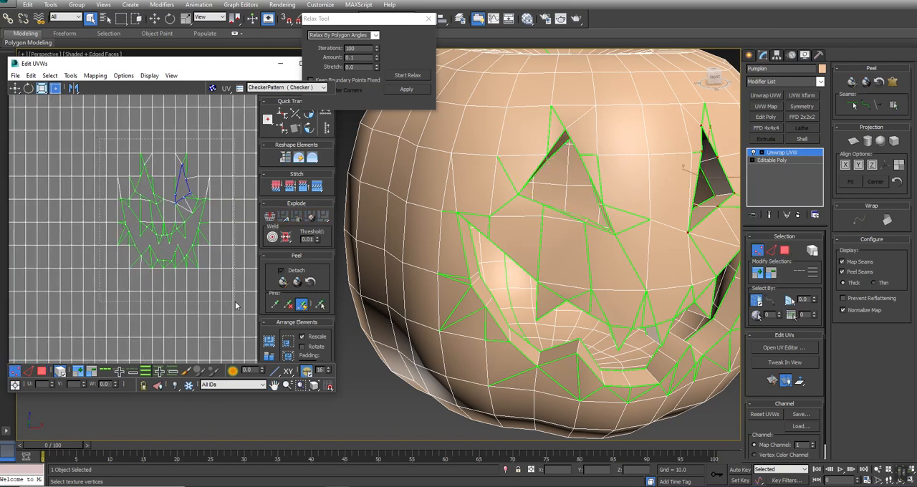
key("ctrl+a")
key("ctrl+w")
Step: Select the inner shell's UV vertices, weld its split edges around the face, and clear the selection
scroll(141, 214, "down", 5)
scroll(140, 296, "down", 1)
middle_click_drag(141, 296, 157, 188)
scroll(136, 247, "up", 4)
left_click(120, 209)
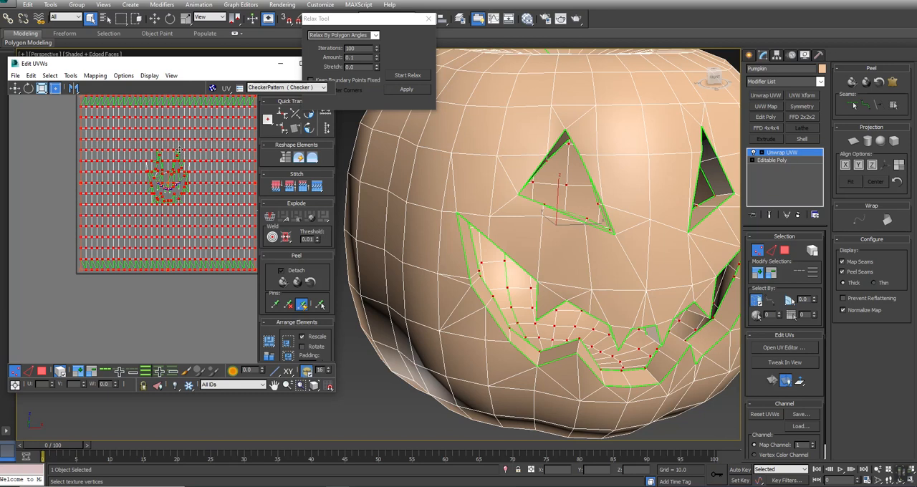
scroll(179, 148, "up", 5)
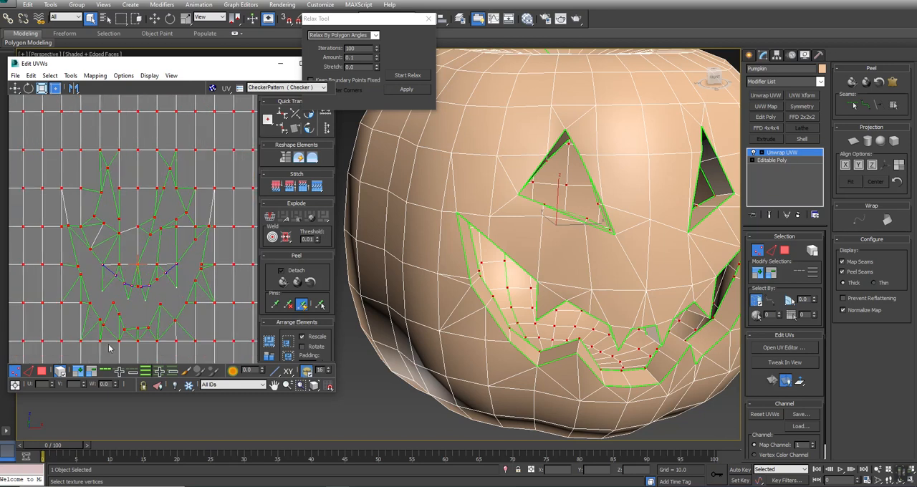
key("ctrl+w")
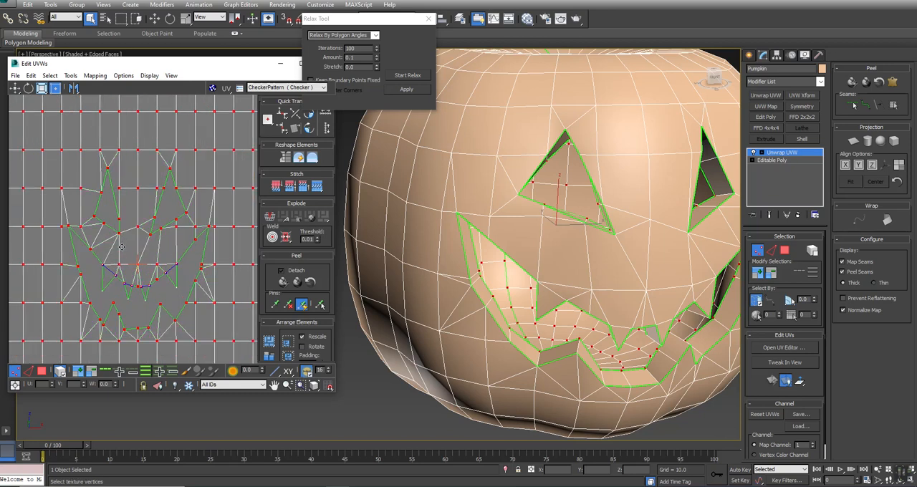
scroll(121, 246, "down", 3)
scroll(126, 248, "down", 4)
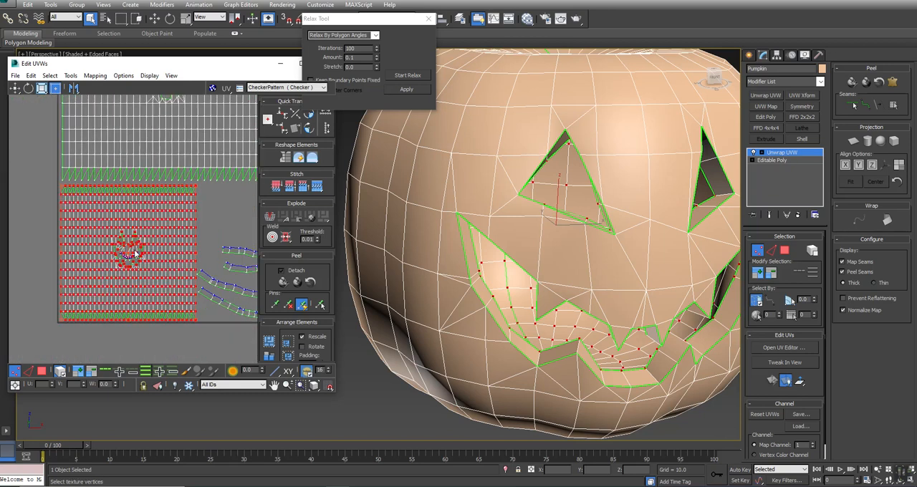
left_click(202, 324)
Step: Convert the unwrapped pumpkin to an Editable Poly, frame it in the perspective view and deselect it
right_click(640, 123)
mouse_move(670, 225)
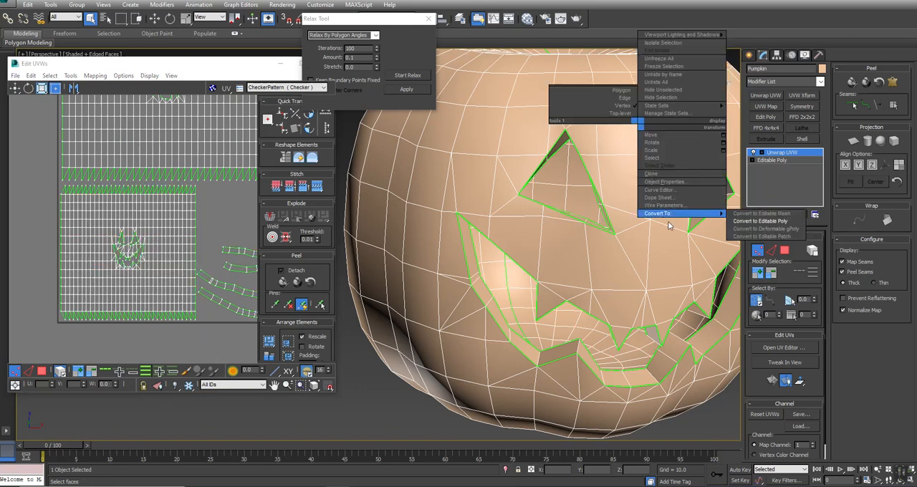
left_click(760, 221)
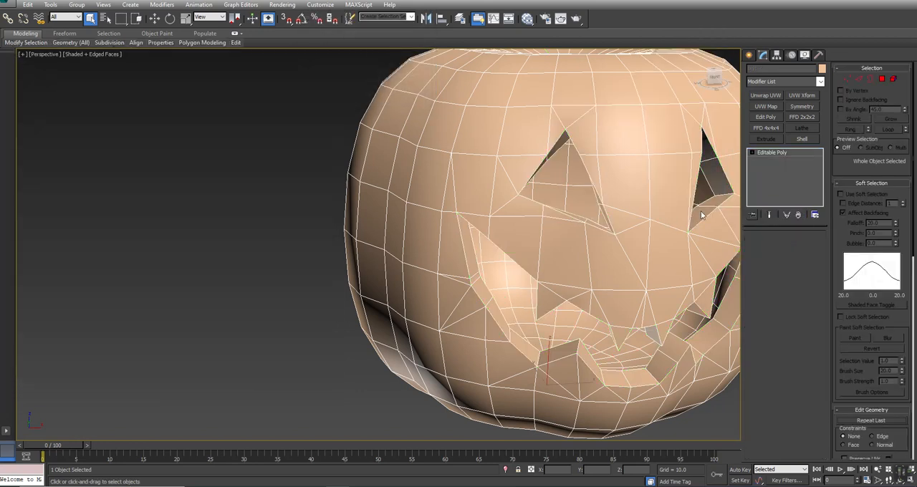
key("z")
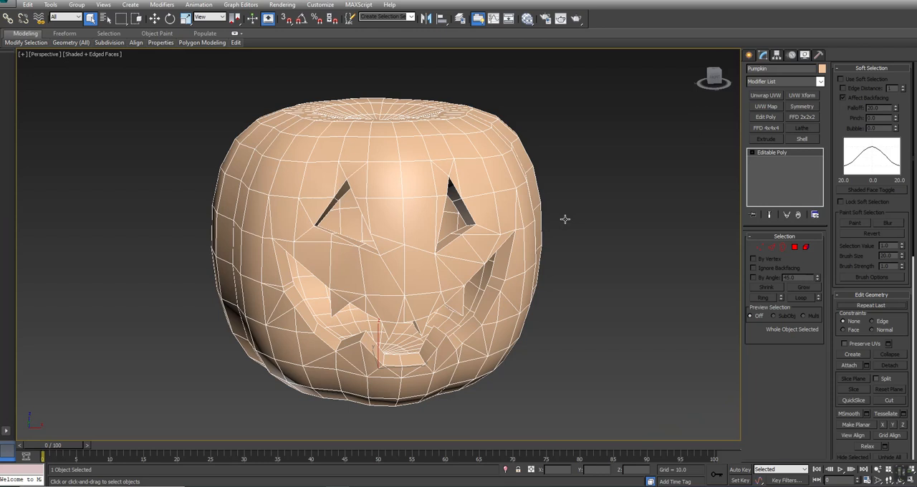
left_click(615, 202)
Step: Turn off the edge display and inspect the shaded pumpkin from the front and above
key("F4")
key("ctrl+r")
left_click_drag(322, 283, 343, 286)
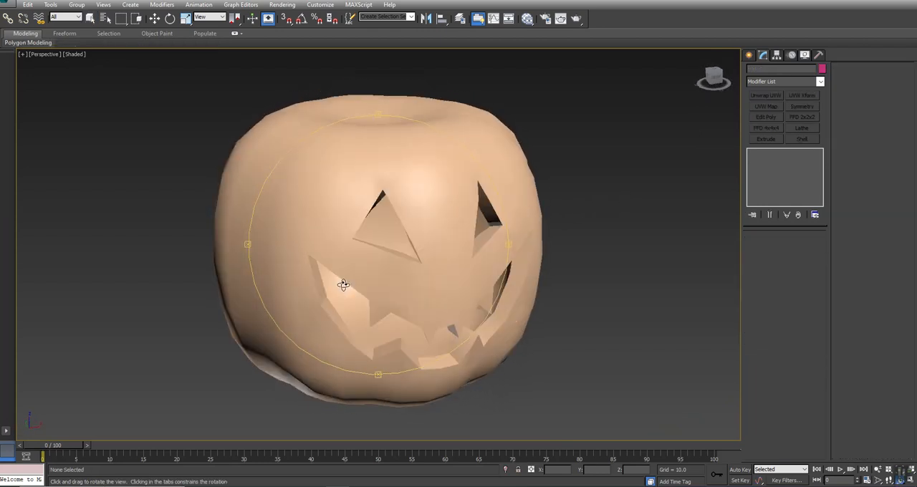
middle_click_drag(343, 286, 343, 278, "alt")
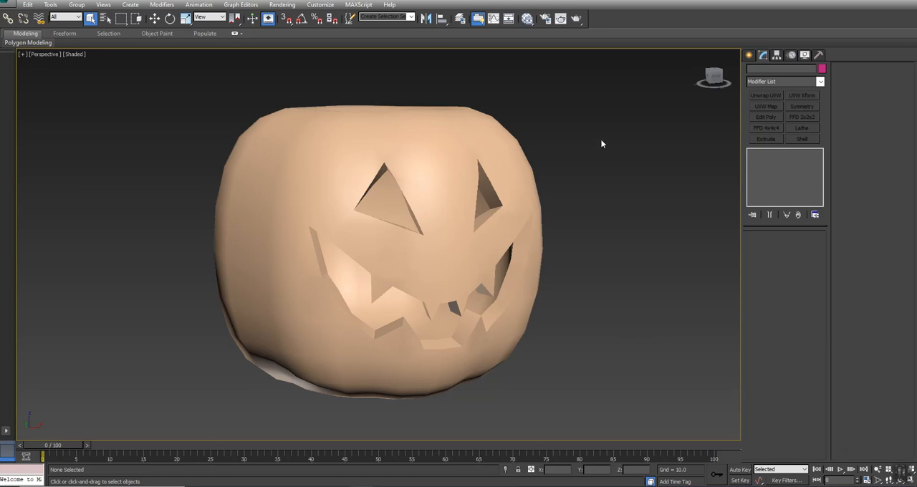
middle_click_drag(407, 156, 421, 194)
middle_click_drag(422, 193, 415, 221, "alt")
Step: Create a standard cylinder at the pumpkin's centre in the top view, about 7 in radius and 40.5 high
left_click(750, 55)
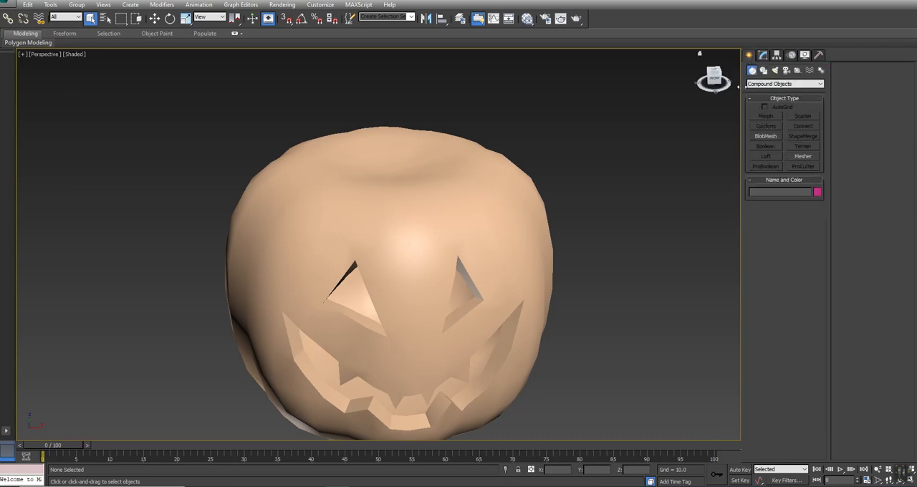
left_click(787, 85)
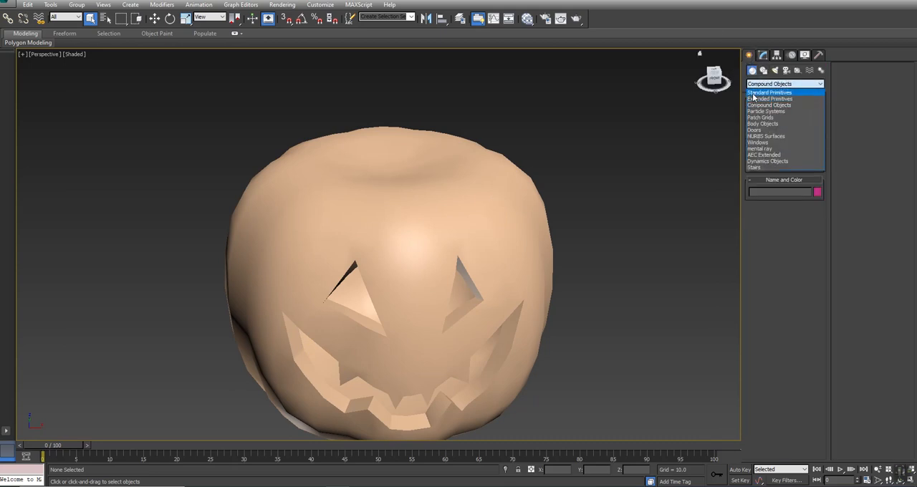
left_click(754, 94)
left_click(765, 135)
key("alt+w")
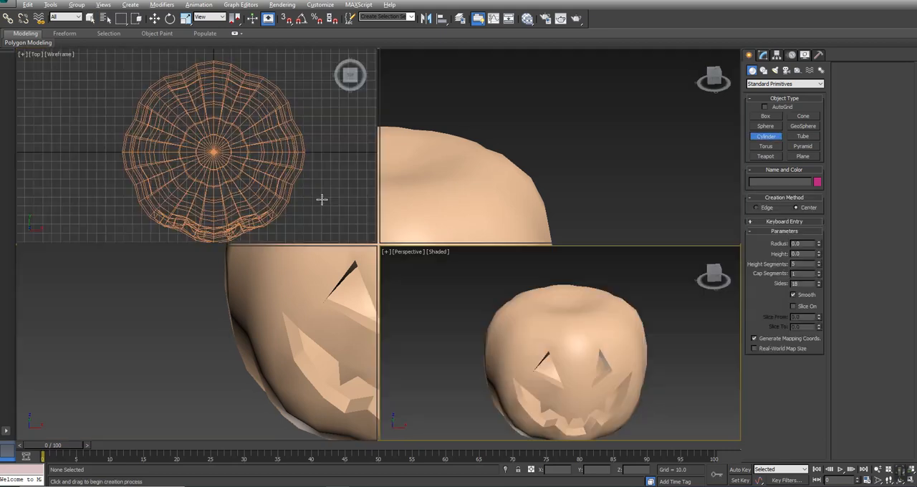
left_click_drag(213, 151, 213, 152)
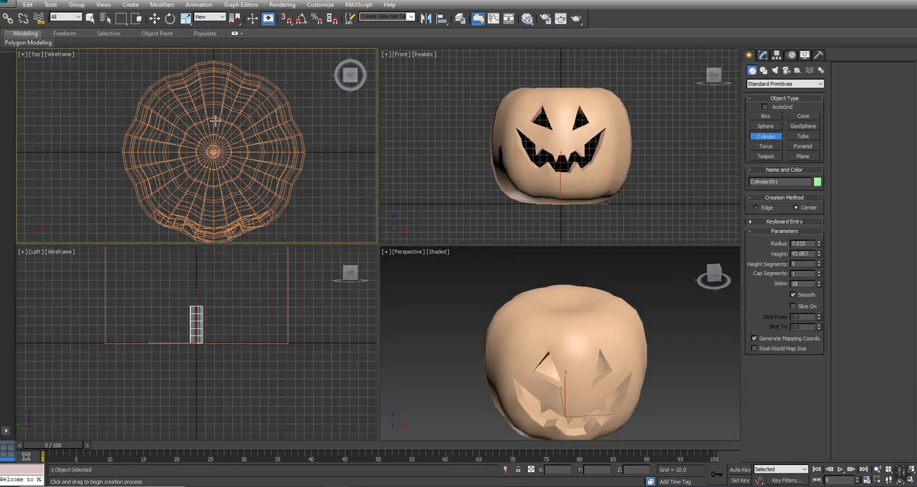
left_click(214, 122)
right_click(214, 121)
Step: Raise the cylinder in the front view until its base sits slightly inside the dip on top of the pumpkin
middle_click_drag(463, 105, 464, 125)
key("w")
left_click_drag(560, 198, 564, 94)
scroll(564, 95, "up", 3)
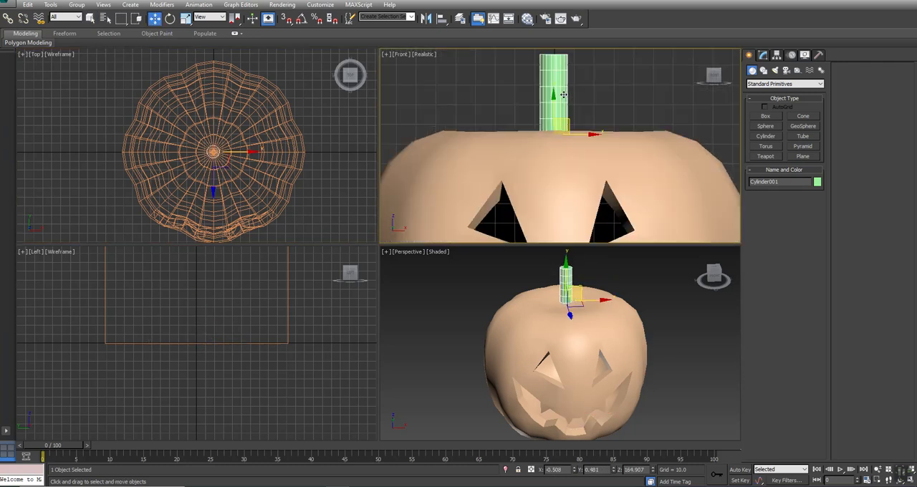
key("F3")
left_click_drag(554, 95, 553, 113)
Step: Add a Taper modifier to the stem cylinder with amount 0.54 and curve -1.44
left_click(763, 56)
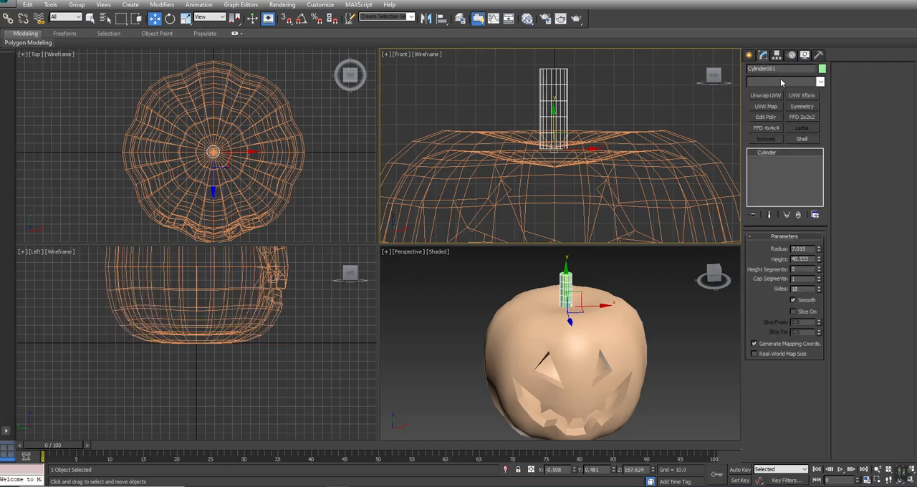
left_click(782, 83)
key("t")
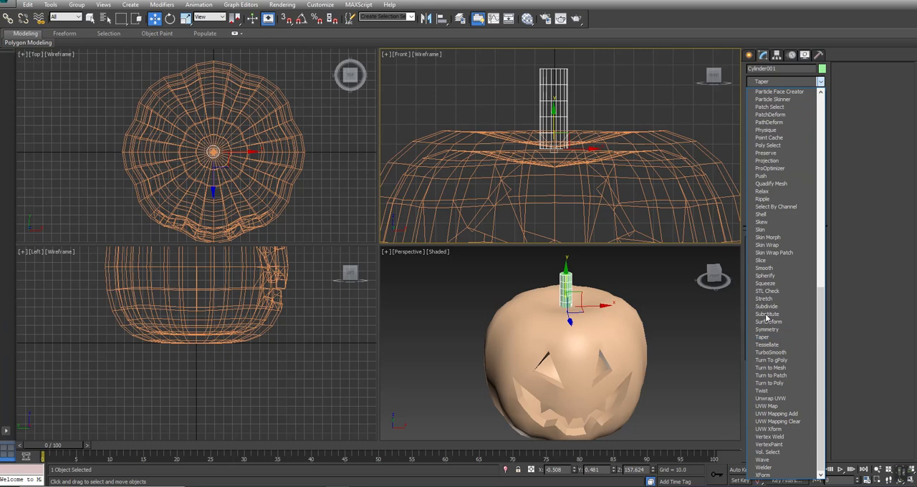
left_click(764, 336)
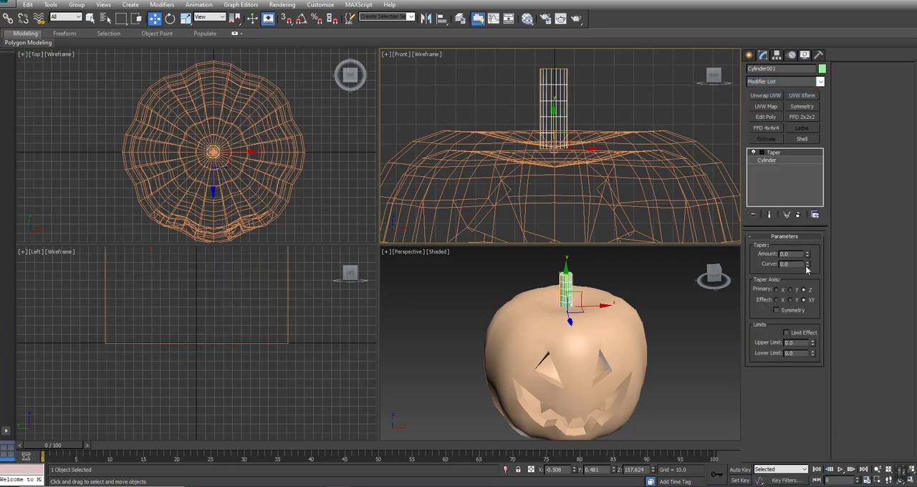
left_click_drag(808, 255, 807, 302)
left_click_drag(810, 254, 807, 221)
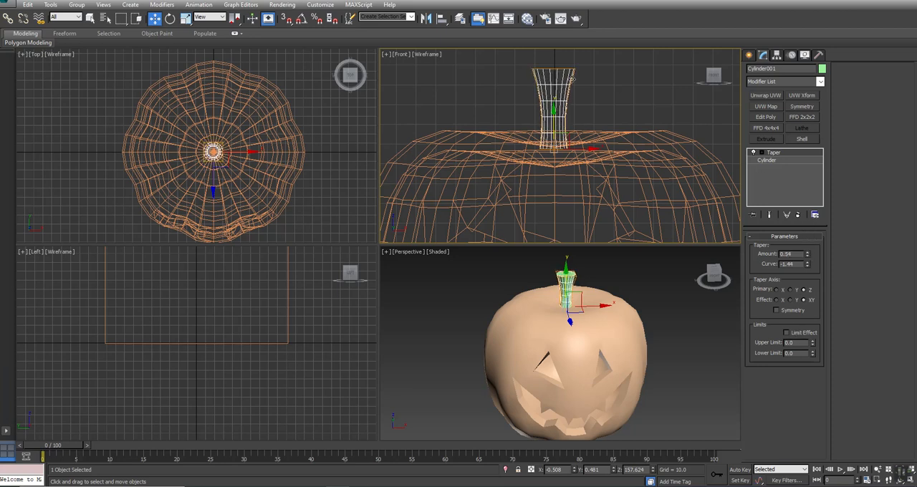
Step: Add a Bend modifier to the stem with an angle of 32 and a direction of 33
left_click(800, 82)
key("b")
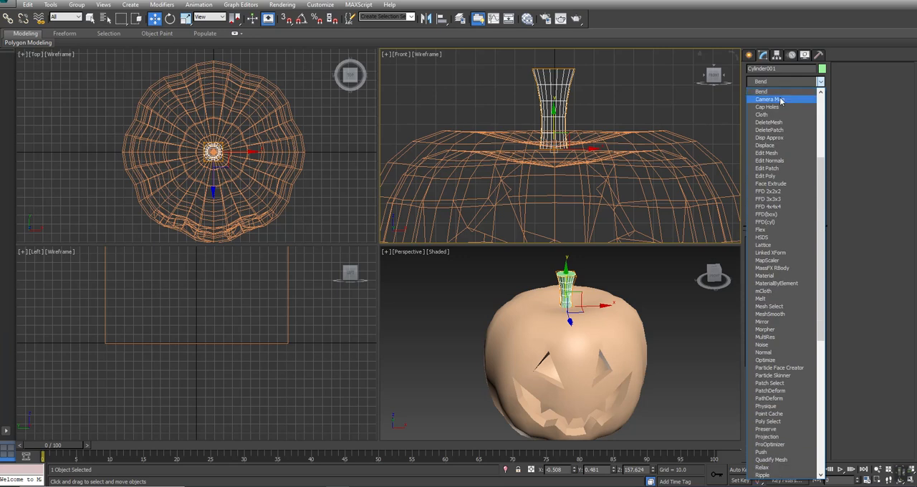
left_click(768, 92)
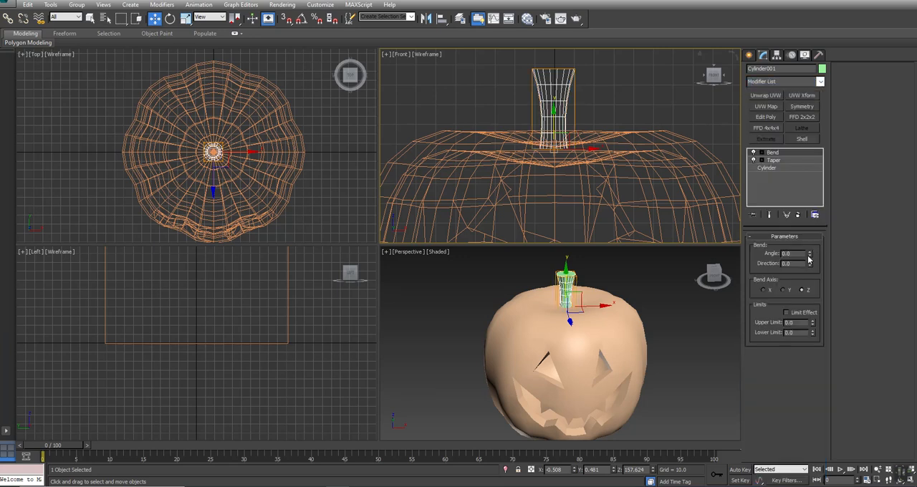
left_click_drag(809, 259, 813, 220)
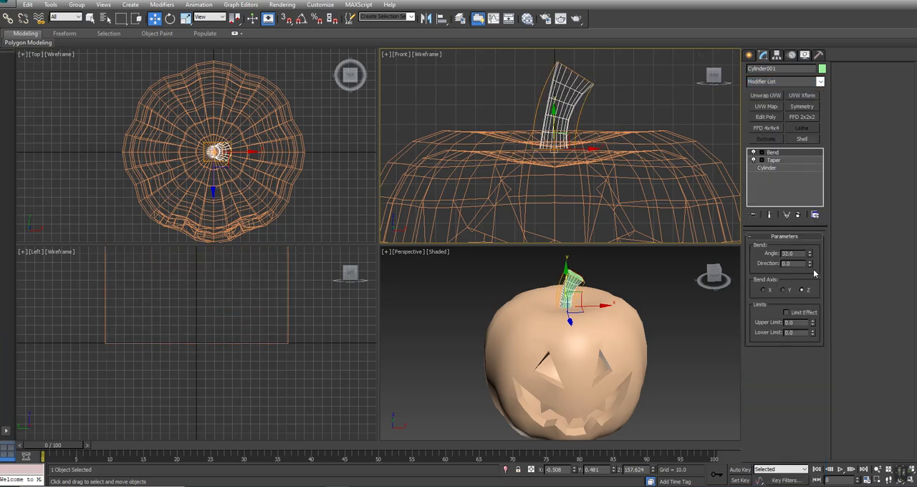
left_click_drag(810, 265, 813, 234)
Step: Convert the tapered and bent stem to an Editable Poly
right_click(549, 83)
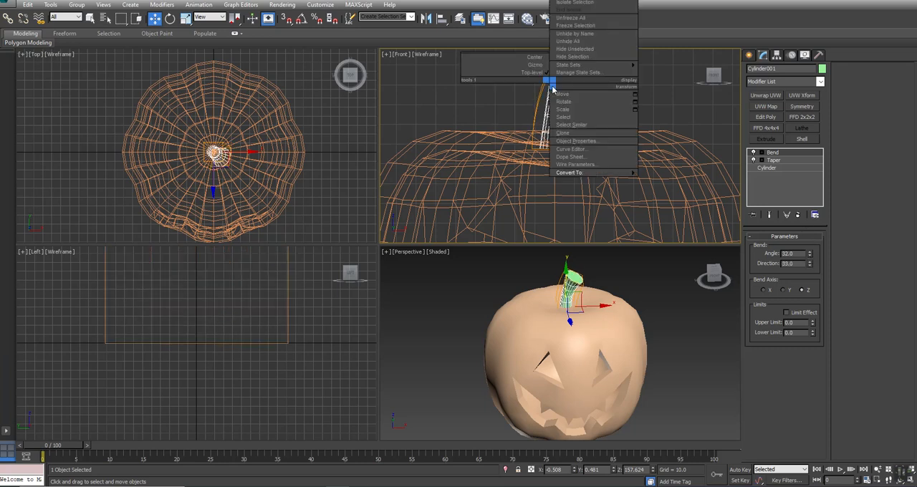
mouse_move(599, 172)
left_click(663, 180)
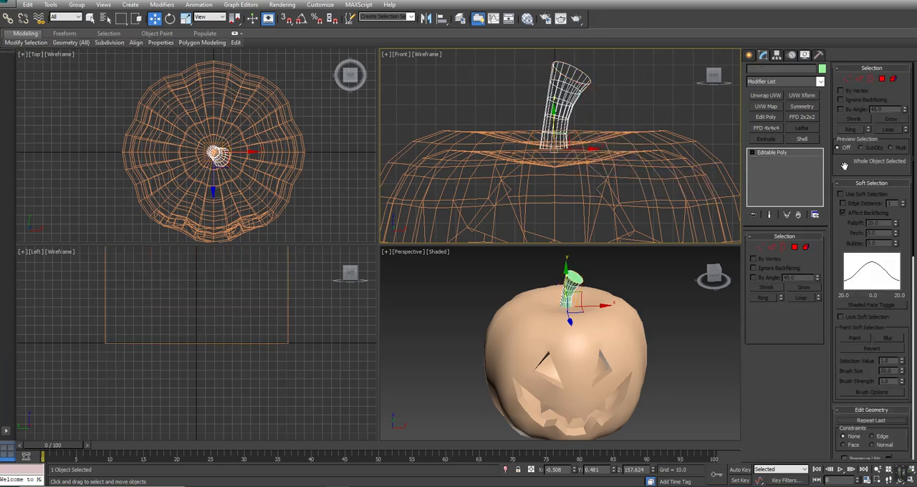
left_click(797, 239)
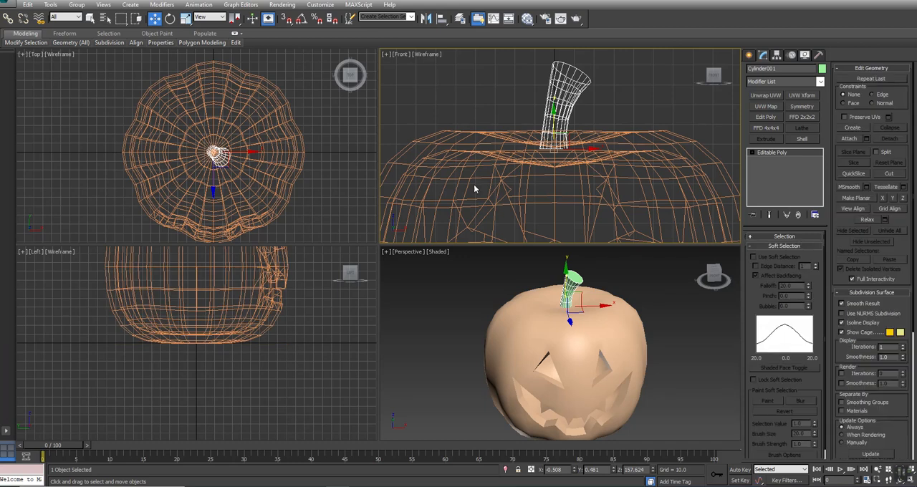
Step: Select polygons around the stem's base at polygon level, clear the selection and return to object level
left_click(751, 152)
left_click(771, 183)
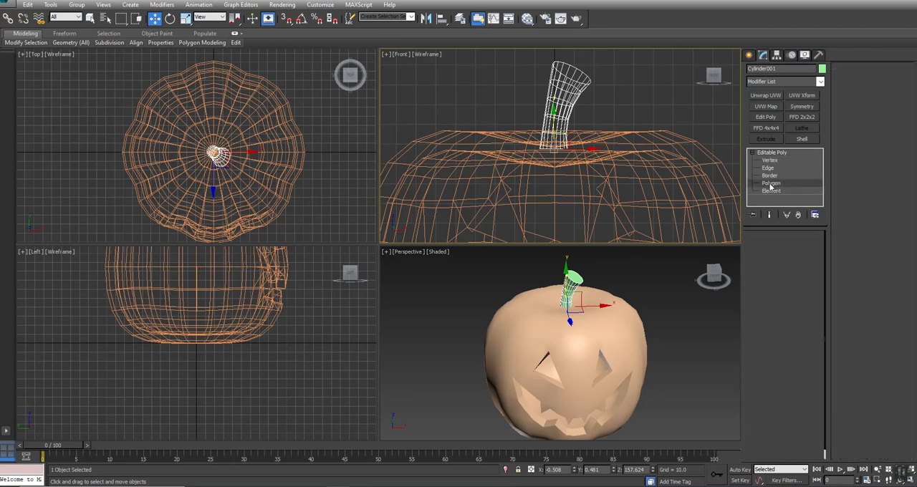
left_click_drag(612, 146, 612, 145)
left_click(643, 149)
left_click(765, 154)
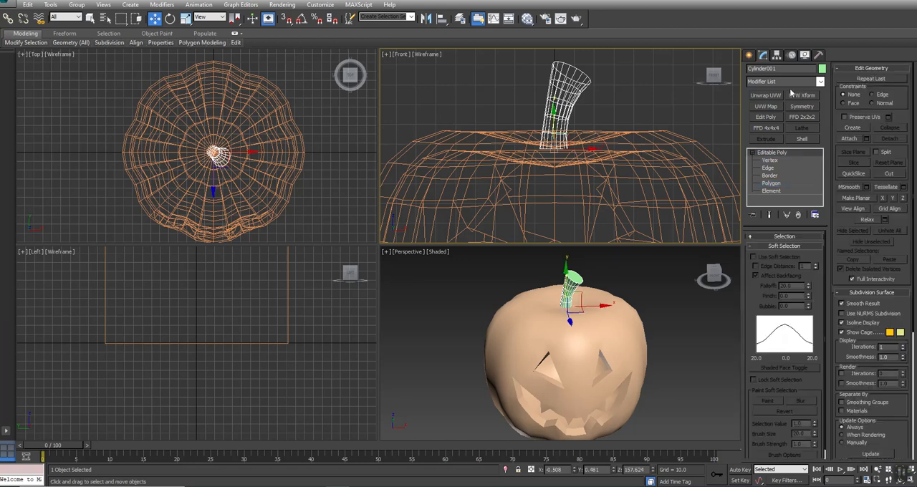
Step: Apply Unwrap UVW to the stem, open its UV layout and quick-peel the face at the stem's tip
left_click(765, 95)
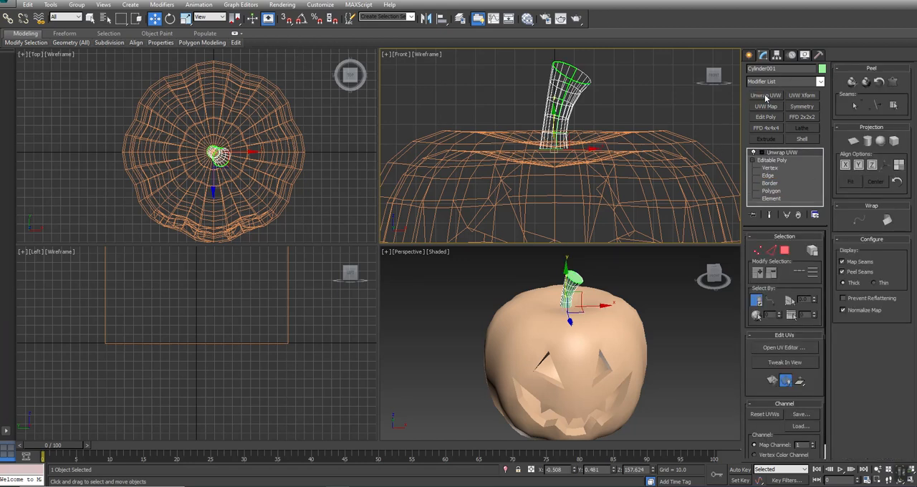
left_click(788, 347)
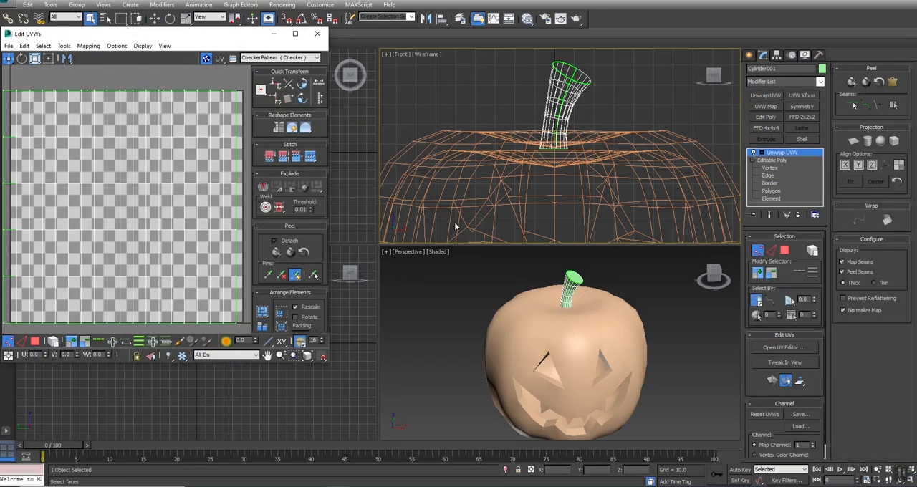
left_click(785, 250)
left_click(573, 72)
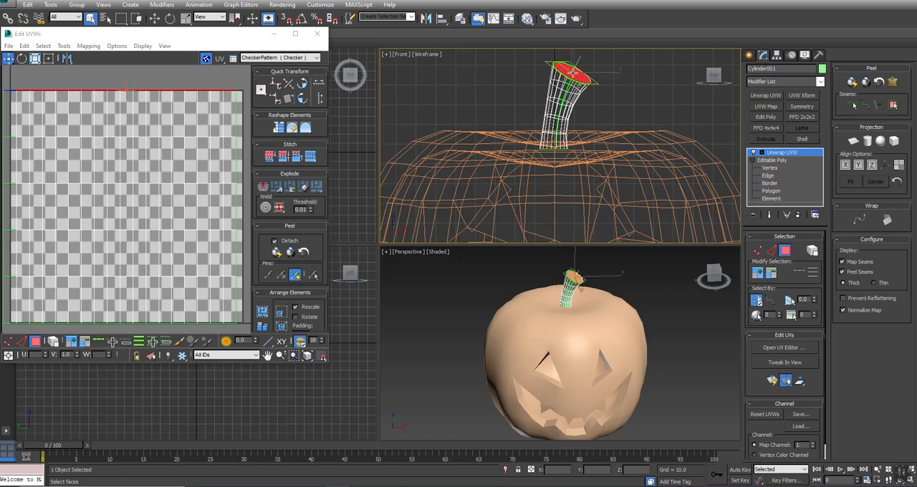
left_click(853, 81)
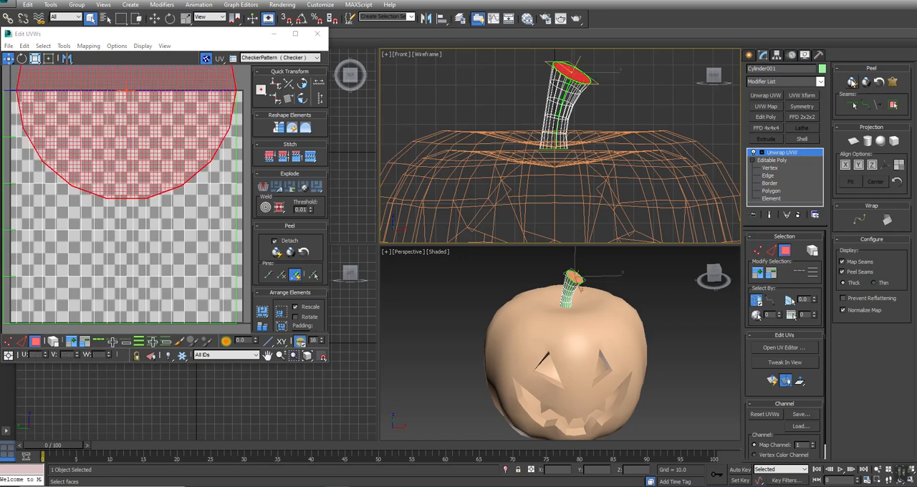
Step: Select all of the stem's UV faces and relax them with Relax By Edge Angles
scroll(44, 245, "down", 4)
left_click_drag(44, 241, 196, 37)
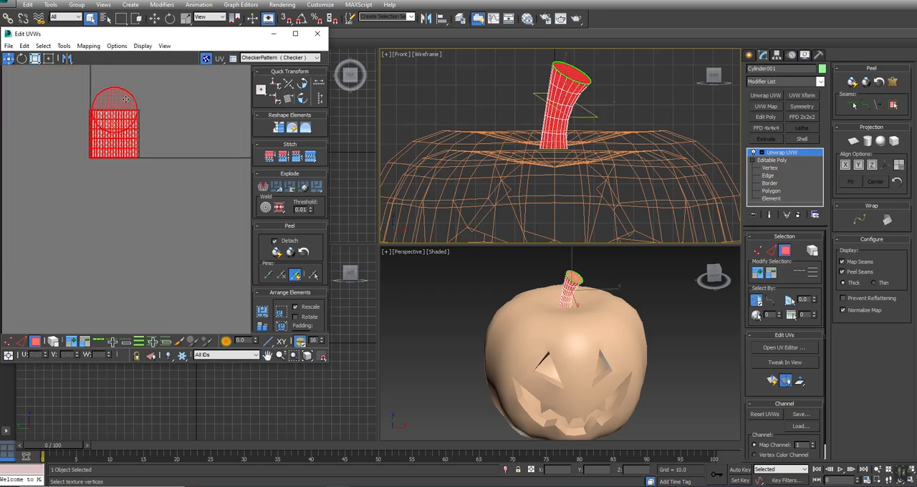
left_click(62, 47)
left_click(79, 208)
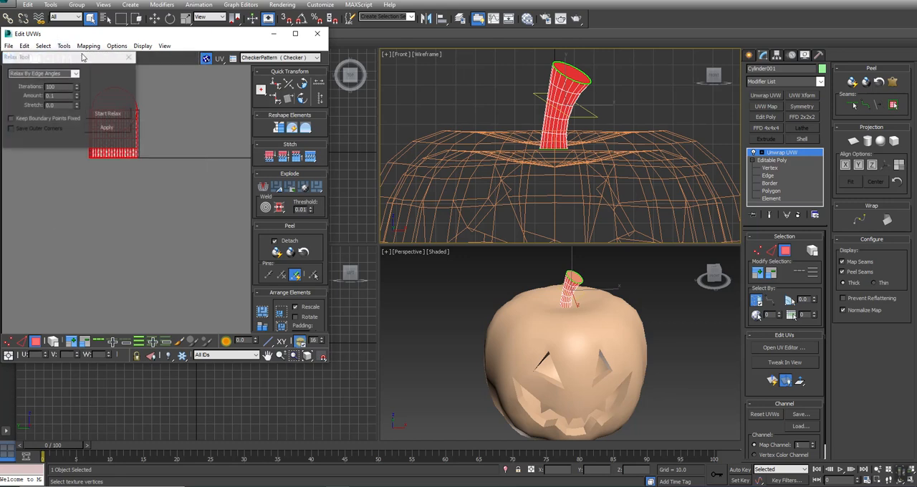
left_click(76, 74)
left_click(66, 88)
left_click(101, 114)
left_click(100, 114)
middle_click_drag(188, 153, 218, 255)
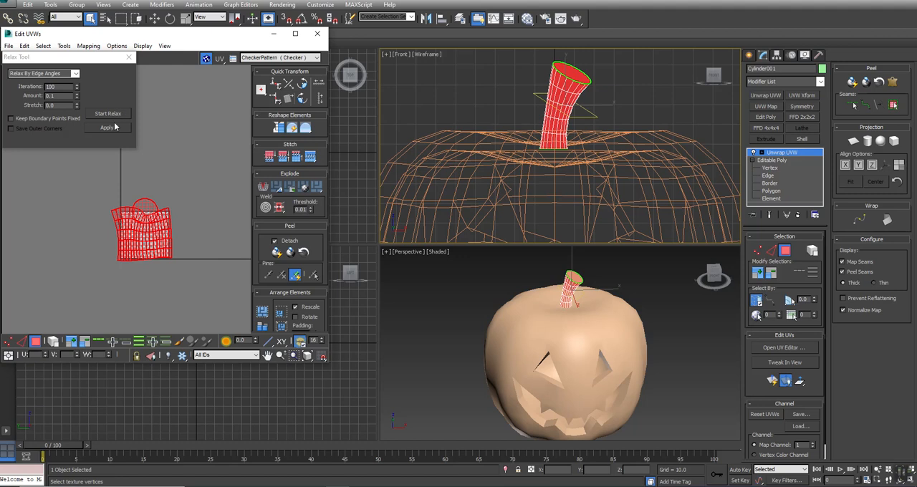
Step: Quick-peel the stem's whole UV selection, relax it again by edge angles and clear the selection
left_click(277, 251)
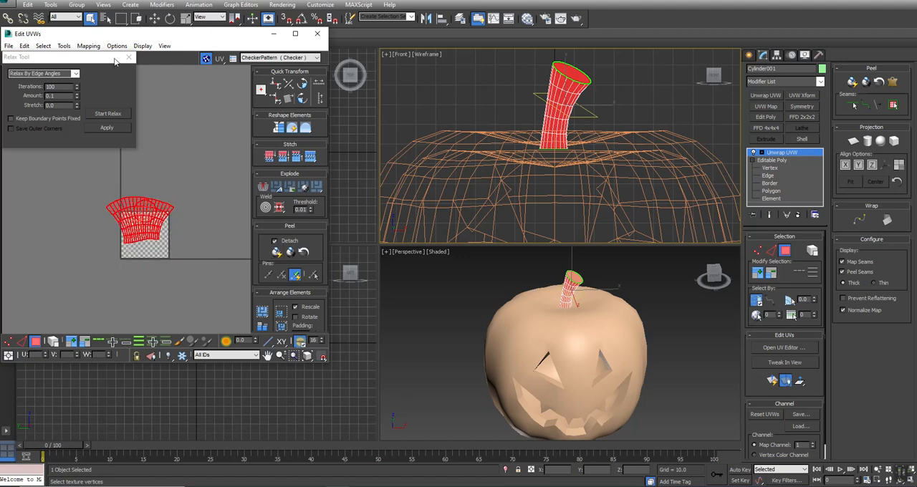
left_click(104, 115)
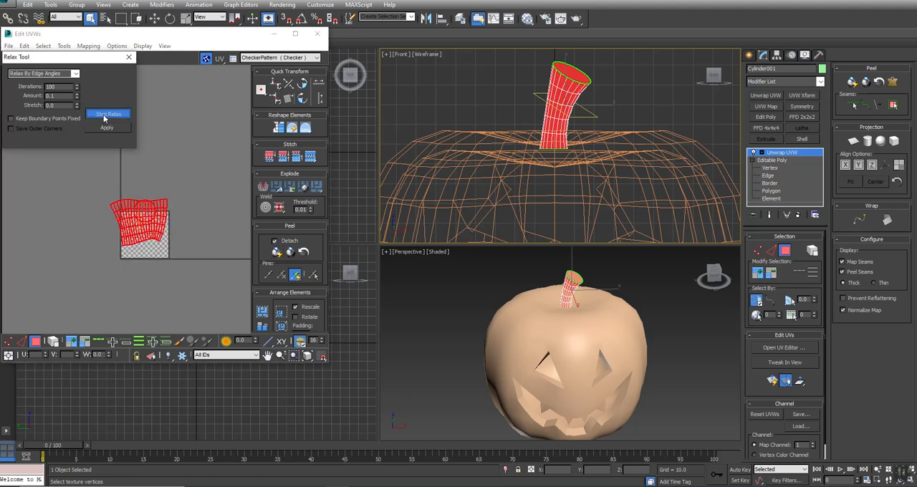
left_click(104, 116)
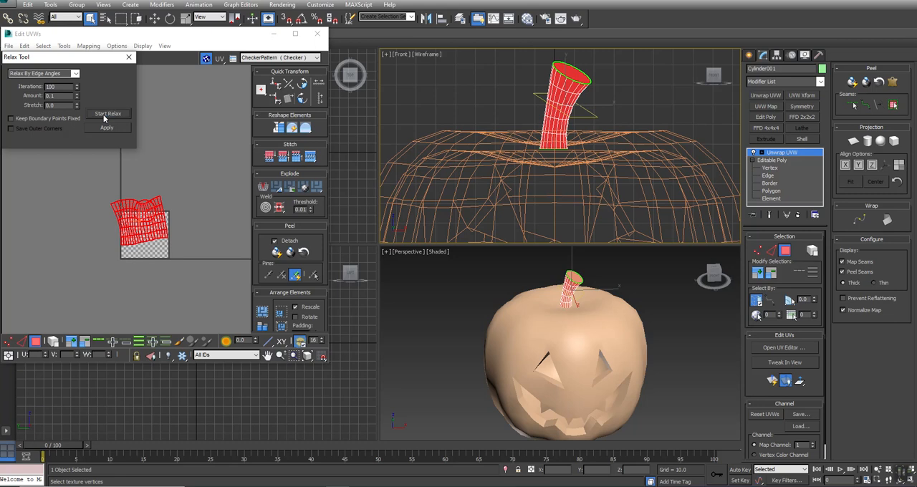
left_click(218, 174)
Step: Select the pumpkin body and attach the unwrapped stem to it
right_click(608, 155)
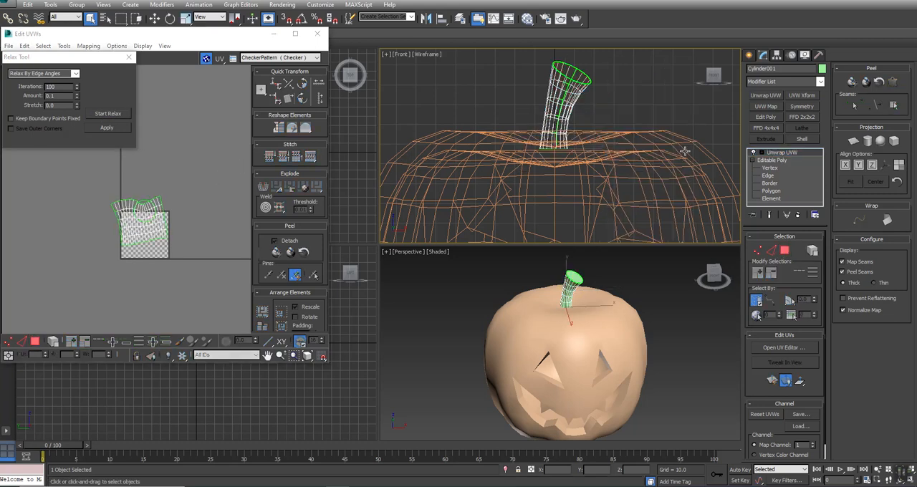
left_click(651, 184)
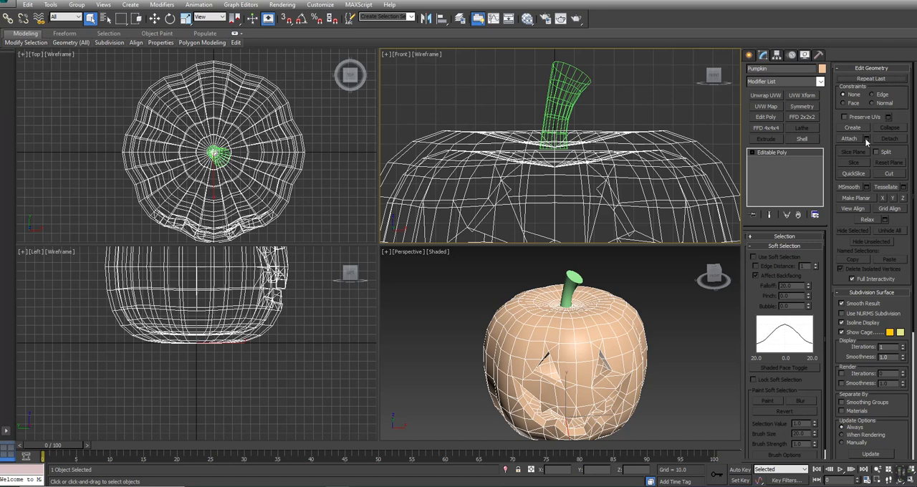
left_click(557, 94)
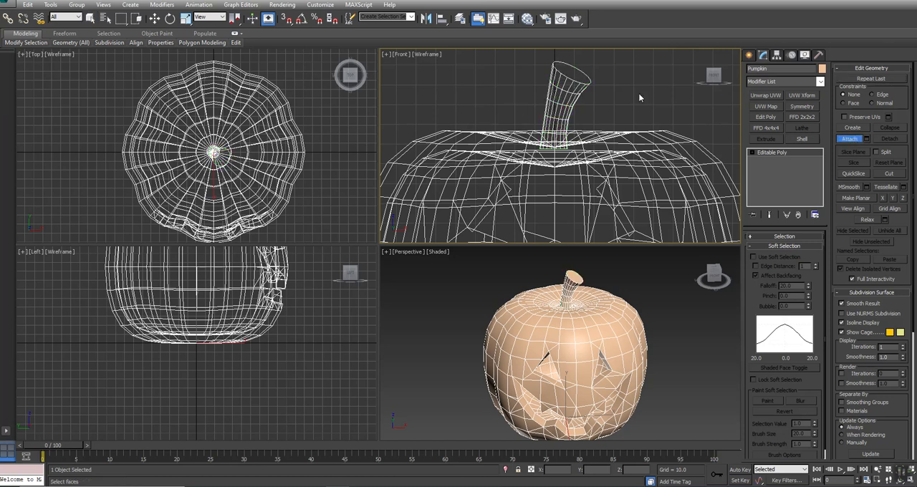
key("w")
Step: Apply Unwrap UVW to the combined pumpkin, open its UV layout and select the stem's entire UV element
left_click(765, 94)
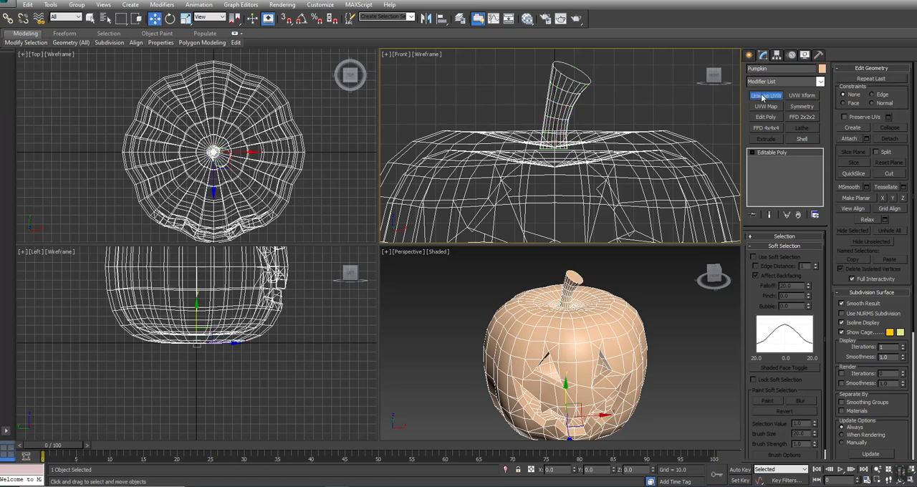
left_click(785, 348)
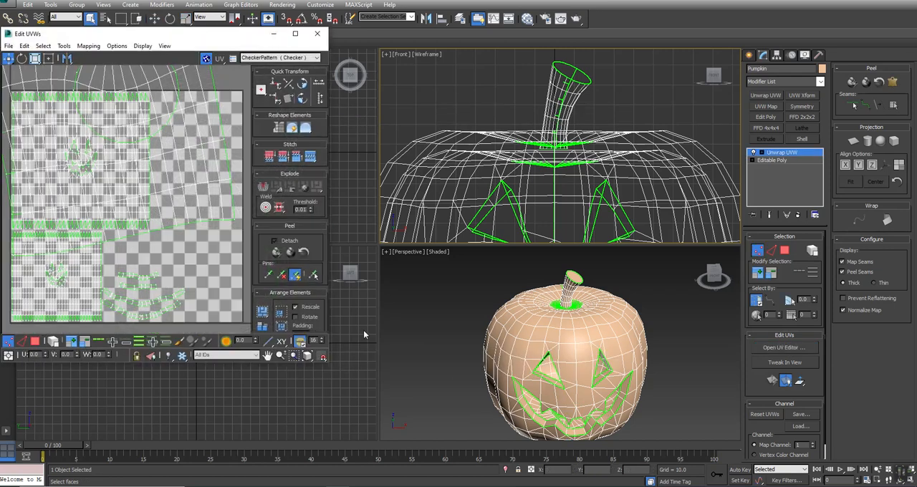
scroll(158, 205, "down", 3)
left_click(35, 341)
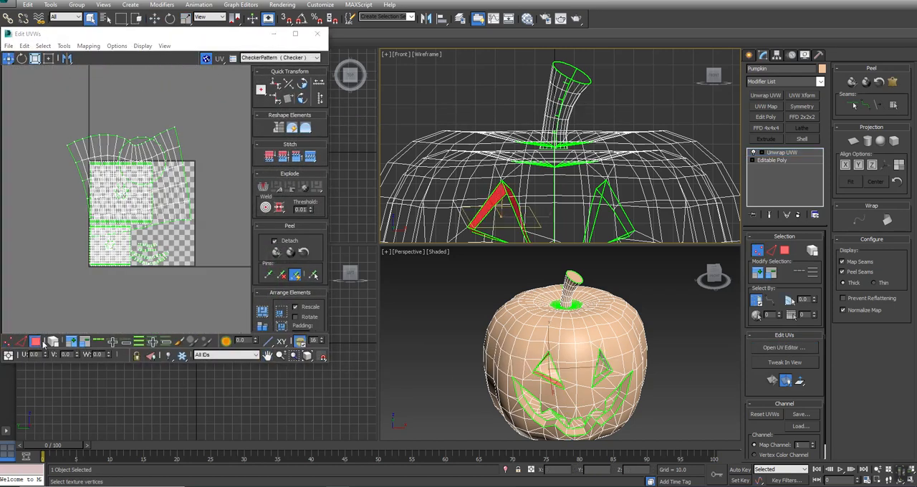
left_click(175, 123)
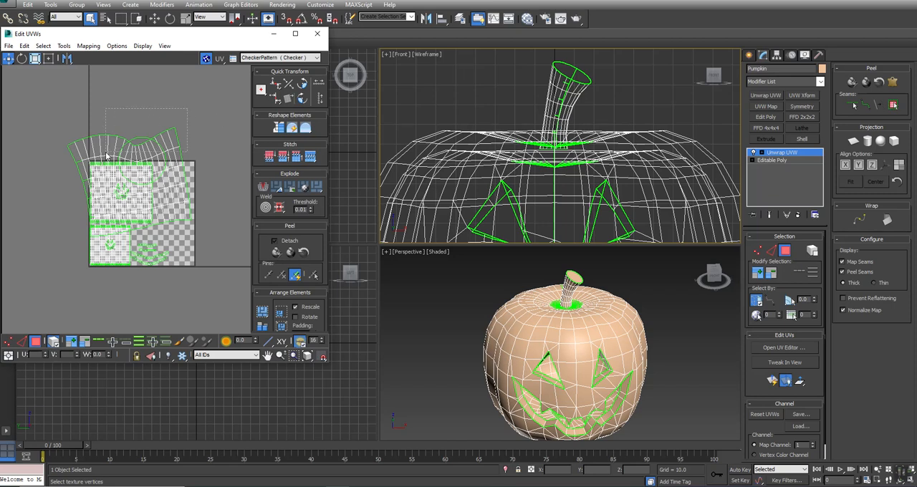
double_click(108, 153)
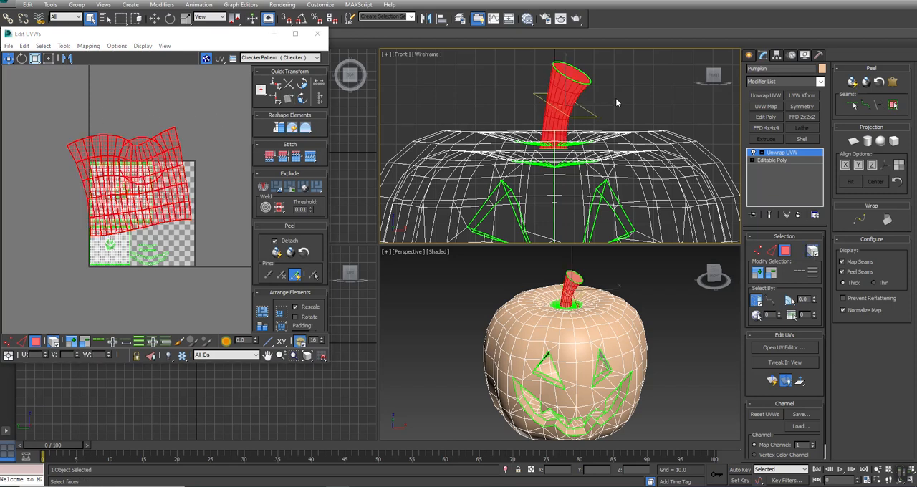
Step: Rotate the stem's UV element by about -11 degrees to level its rows, and scale it down to fit well inside the texture square
right_click(157, 139)
left_click(171, 151)
left_click_drag(172, 141, 174, 147)
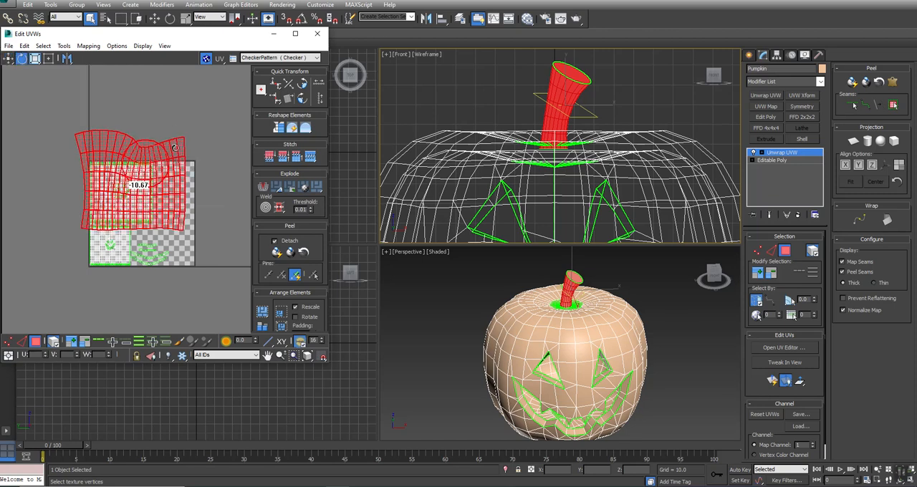
right_click(175, 147)
left_click(188, 172)
left_click_drag(170, 158, 128, 239)
scroll(132, 169, "up", 3)
scroll(132, 170, "up", 2)
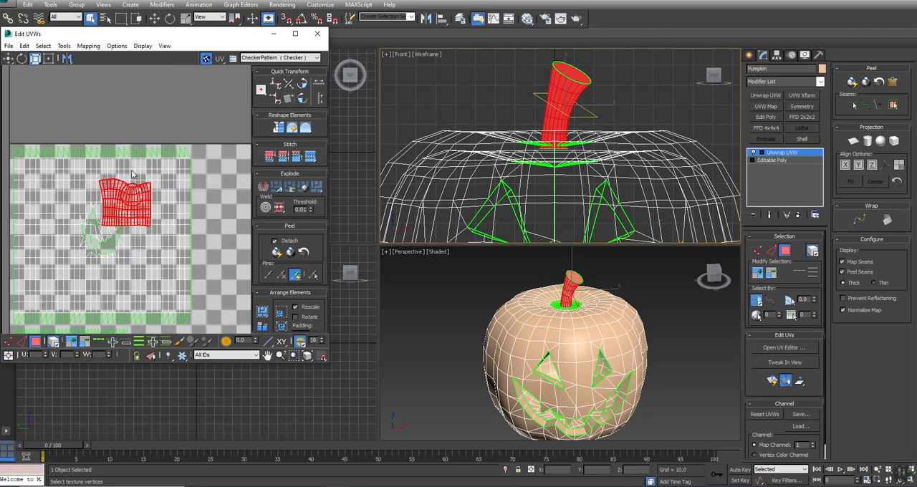
Step: Move the stem's UVs into the empty space beside the large pumpkin shell and place the round cap's UVs just above the stem shell
right_click(117, 195)
left_click(135, 202)
left_click_drag(134, 201, 237, 254)
middle_click_drag(236, 182, 213, 160)
left_click(213, 160)
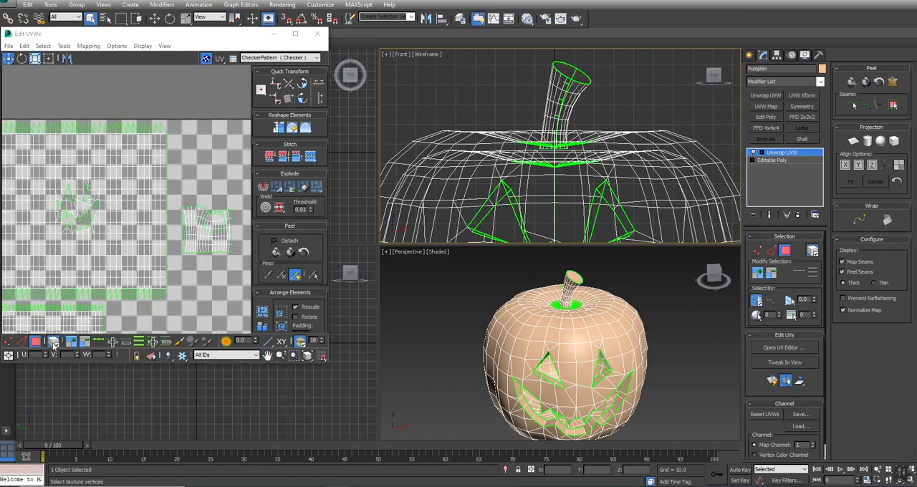
left_click(212, 212)
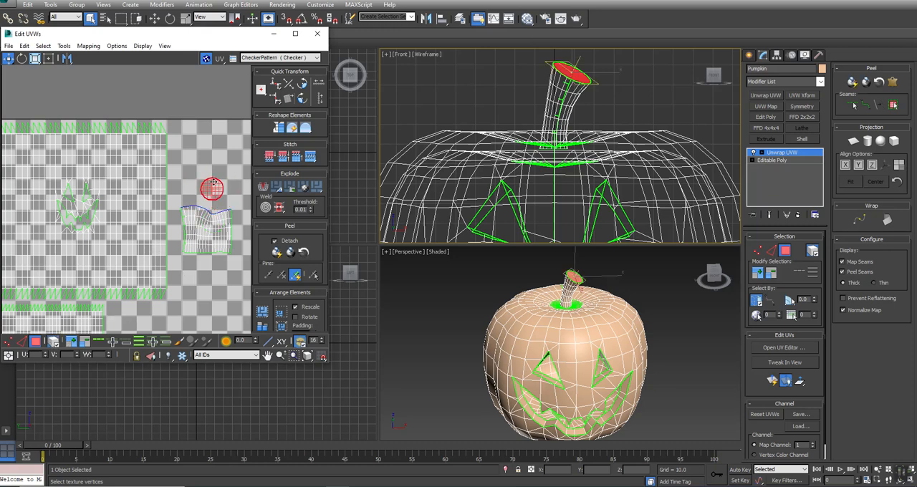
scroll(212, 186, "down", 2)
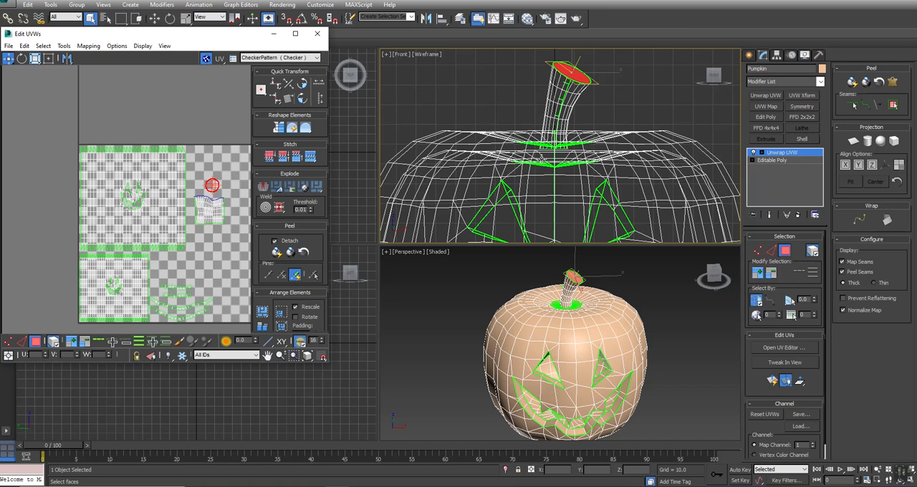
Step: Convert the unwrapped pumpkin to an Editable Poly and inspect the whole model in a maximized Perspective view
right_click(540, 157)
mouse_move(569, 247)
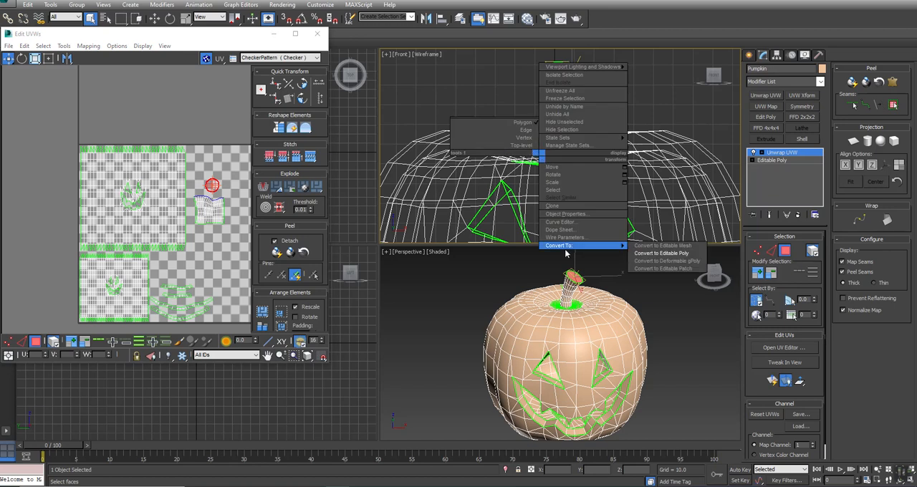
left_click(651, 253)
key("alt+w")
middle_click_drag(417, 306, 455, 295, "alt")
scroll(491, 290, "down", 3)
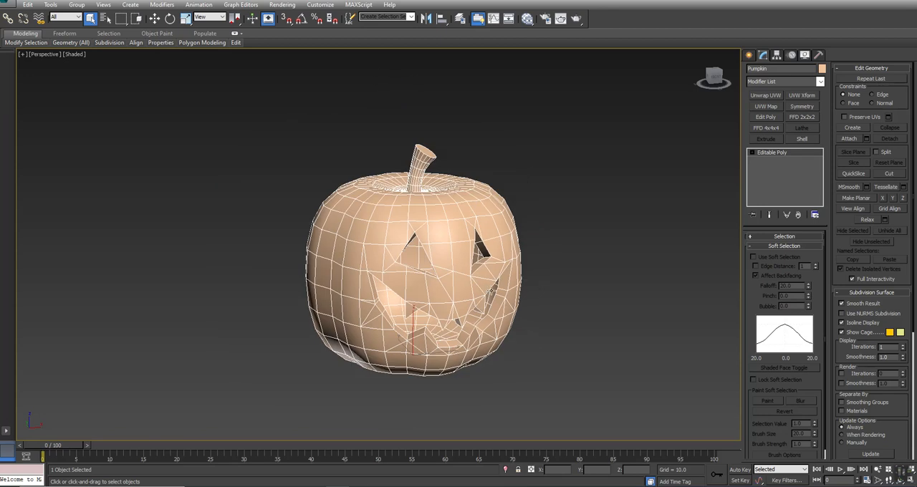
middle_click_drag(574, 319, 538, 312, "alt")
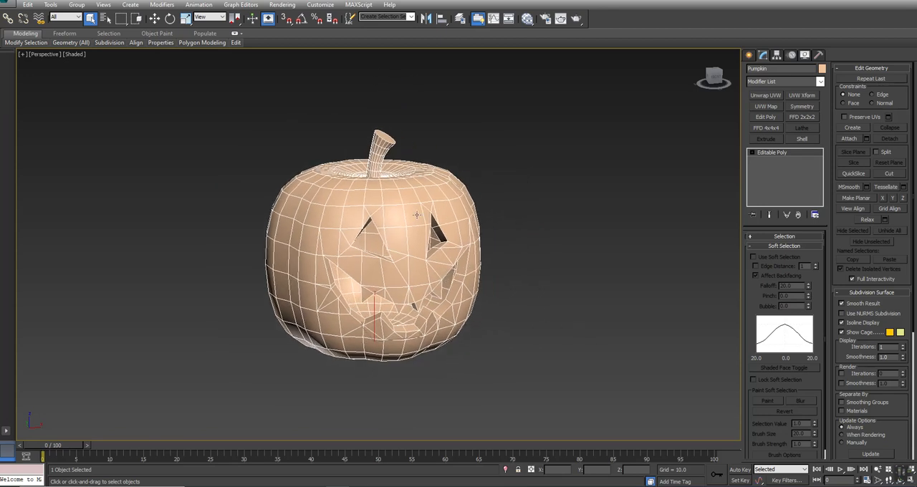